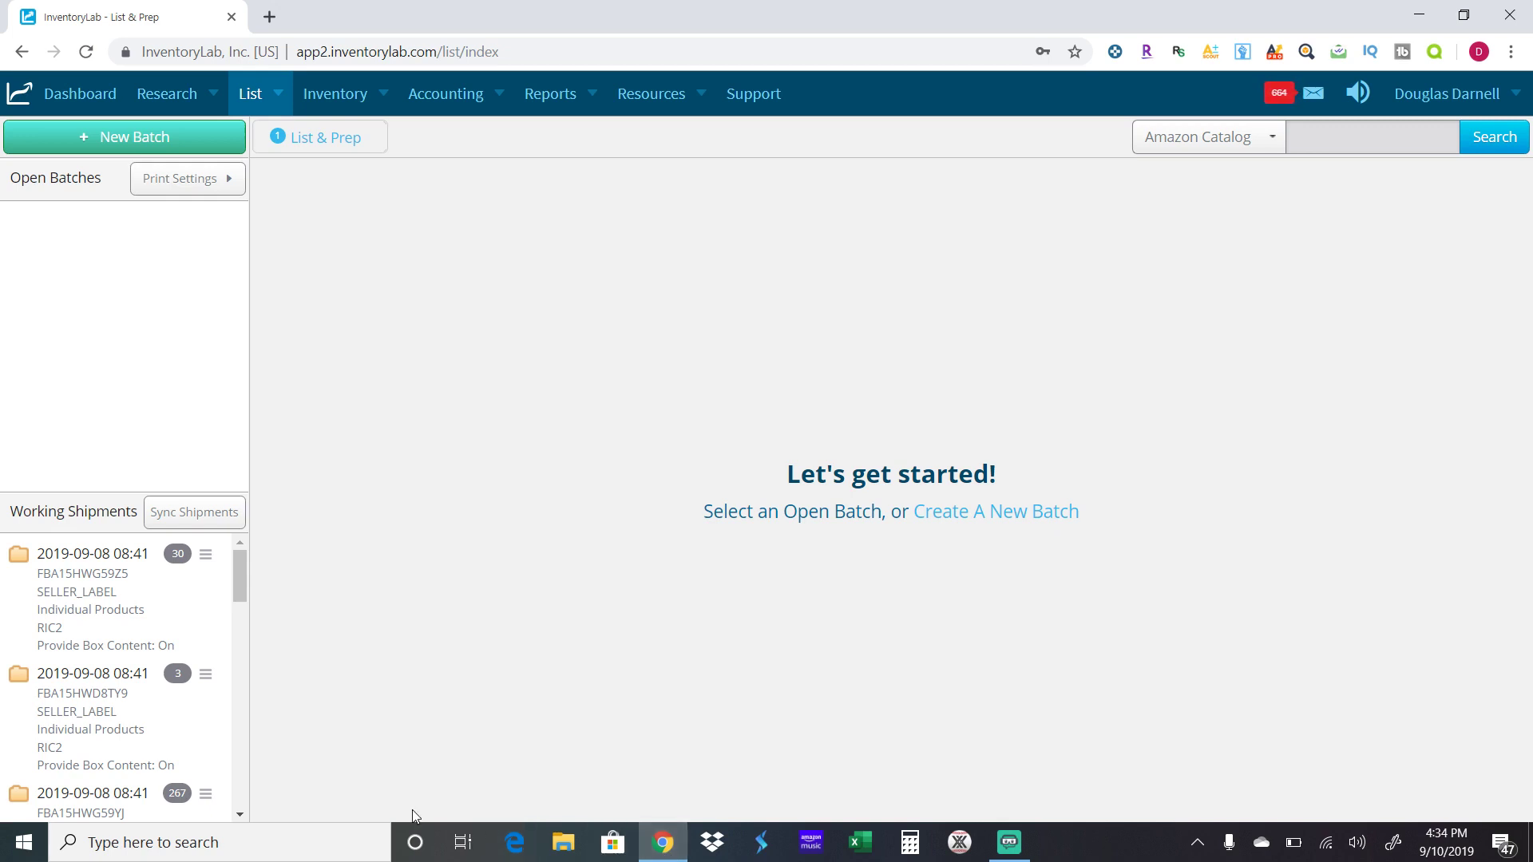
{"action": "mouse_move", "coordinate": [276, 100]}
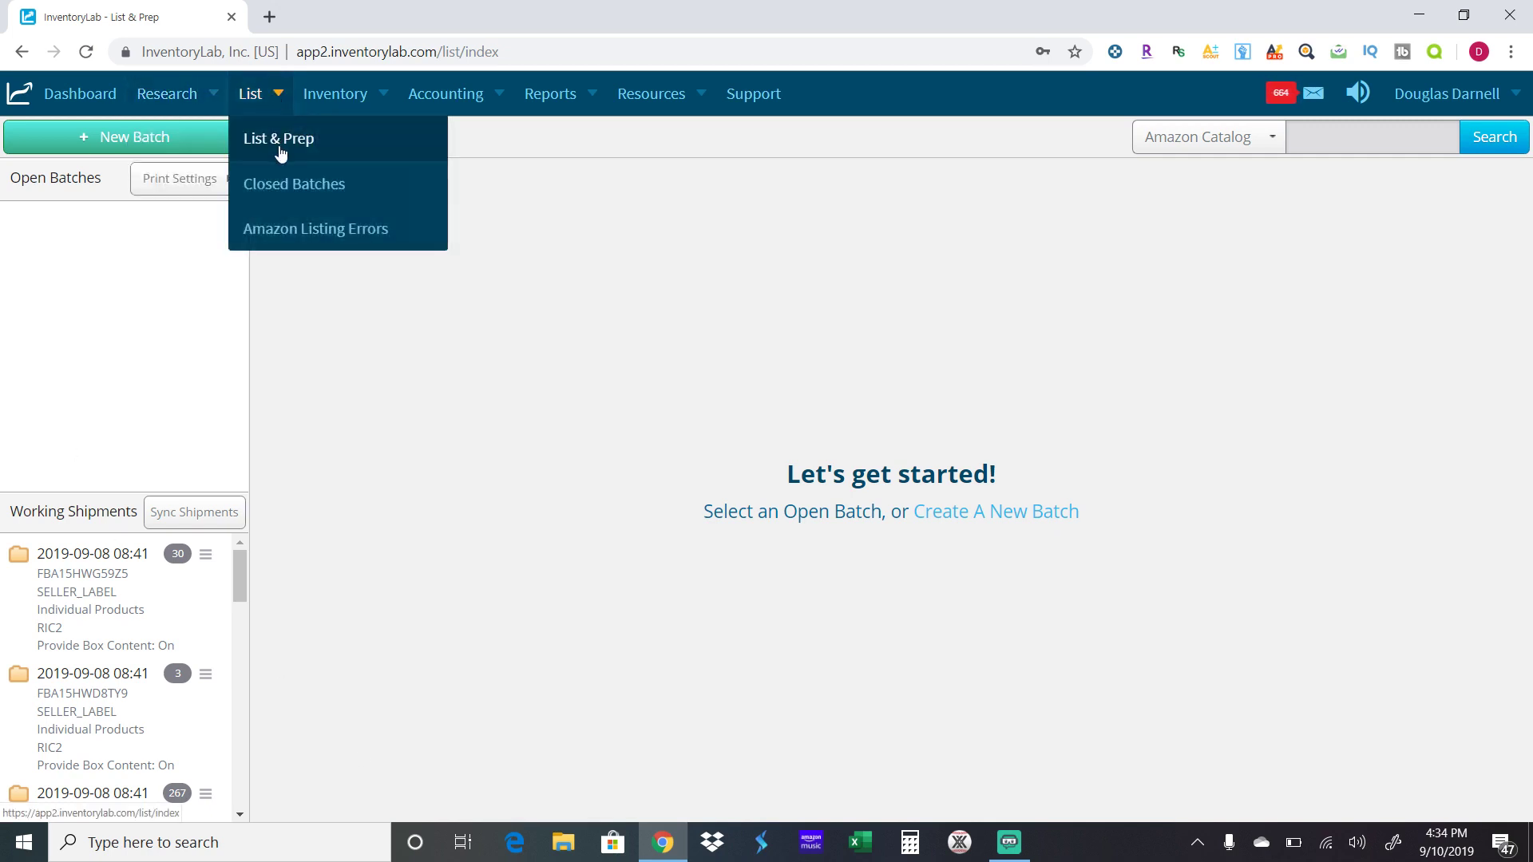
{"action": "left_click", "coordinate": [294, 184]}
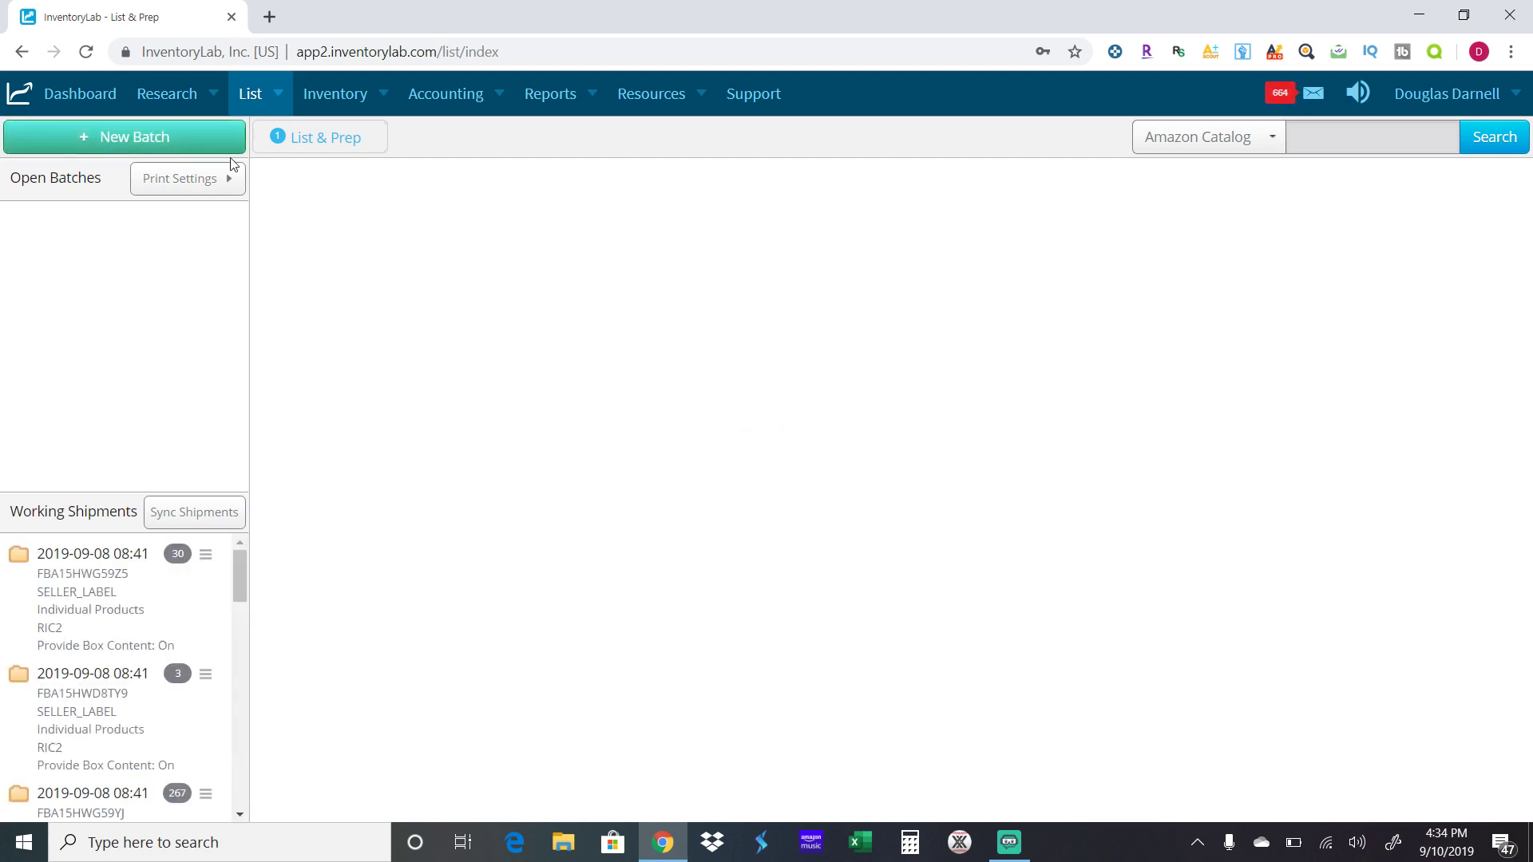
{"action": "left_click", "coordinate": [134, 141]}
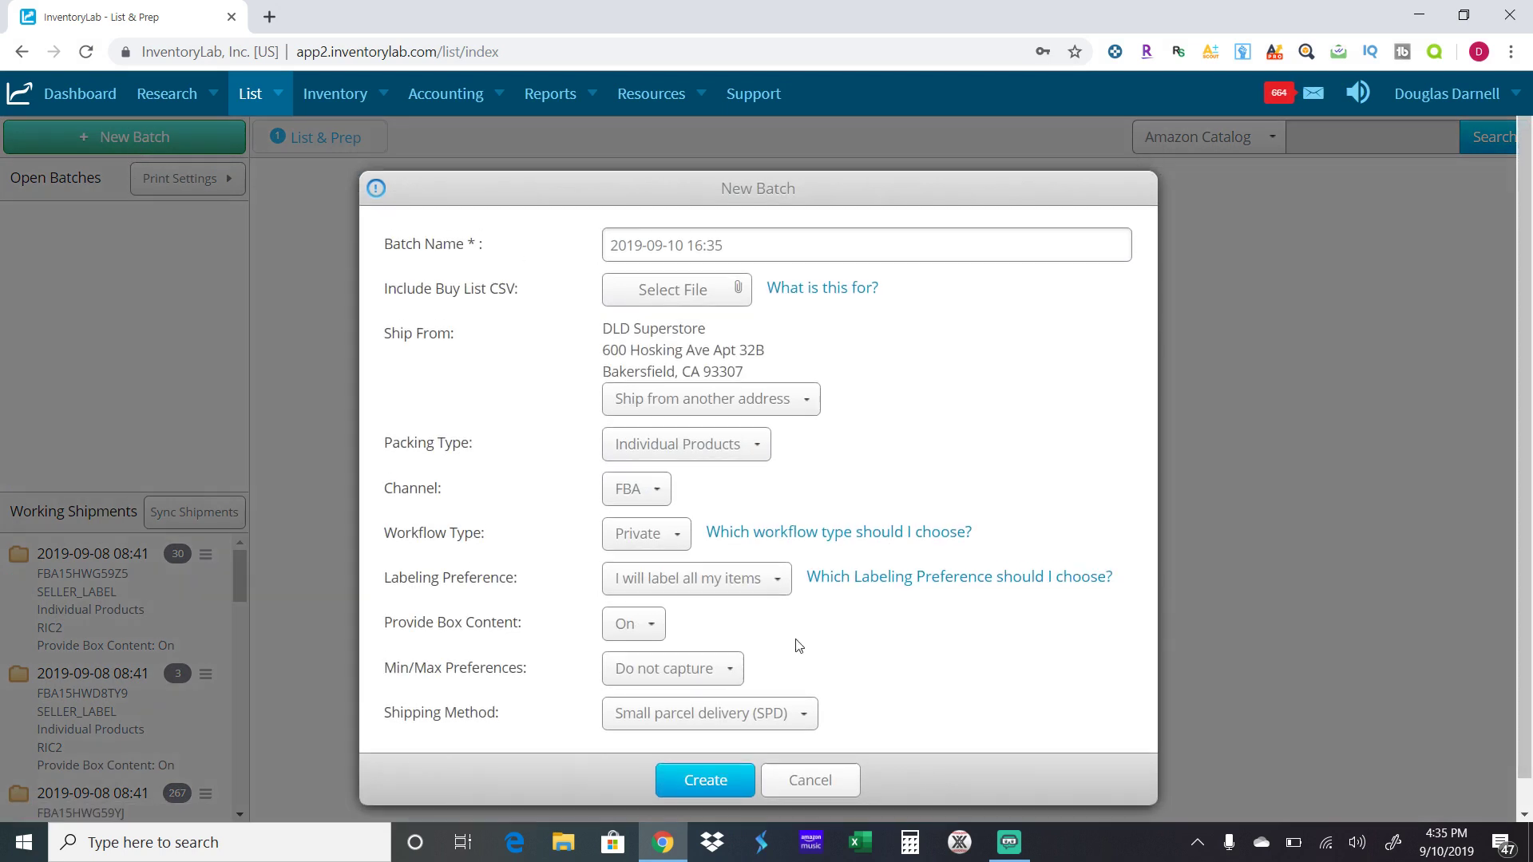
{"action": "left_click", "coordinate": [732, 779]}
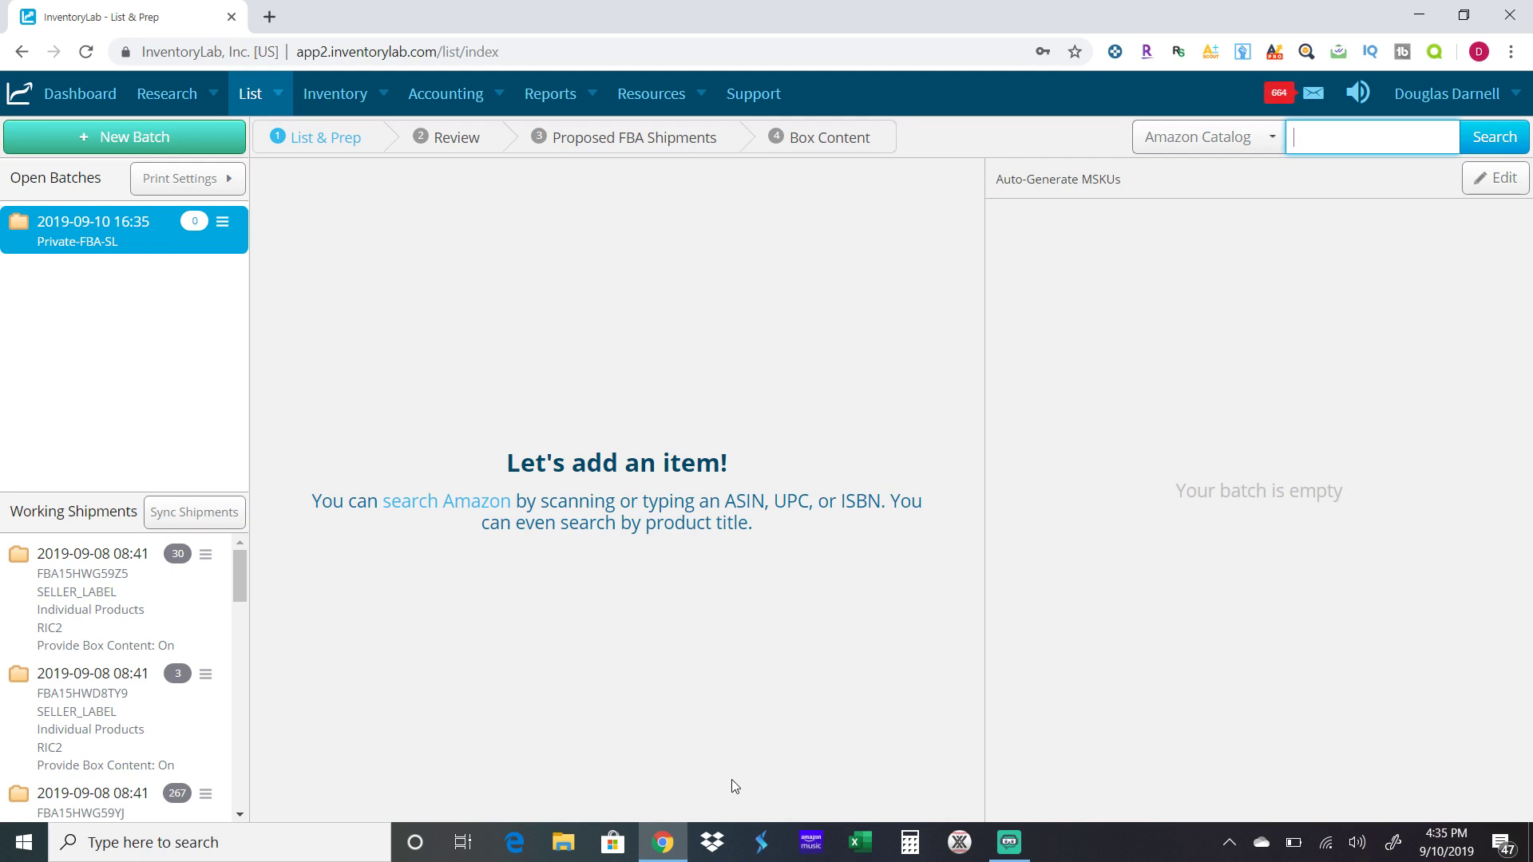
{"action": "type", "text": "045496902322"}
{"action": "key", "text": "Return"}
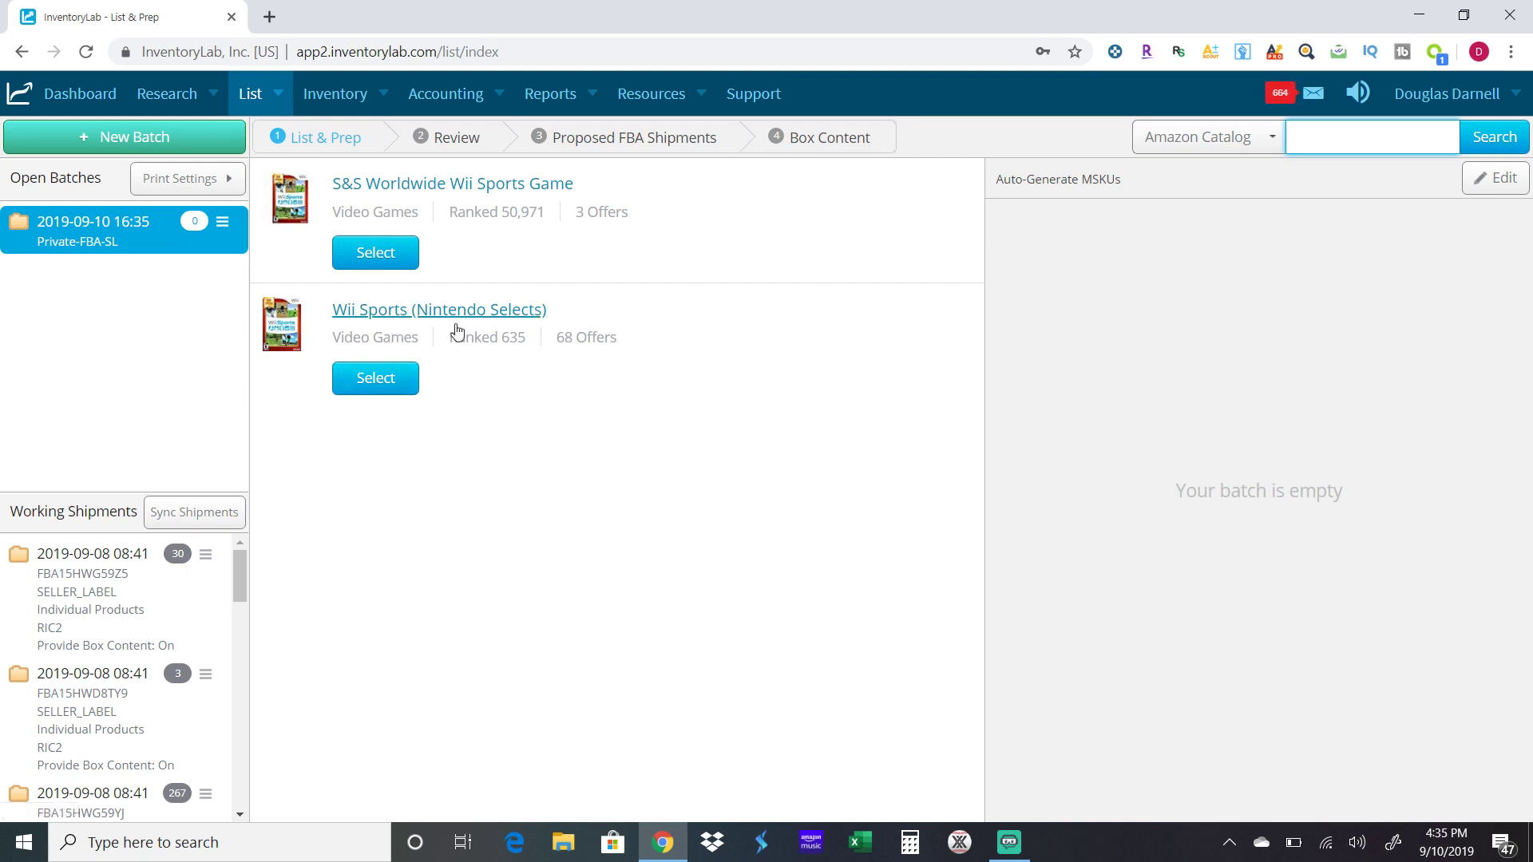
{"action": "left_click", "coordinate": [361, 377]}
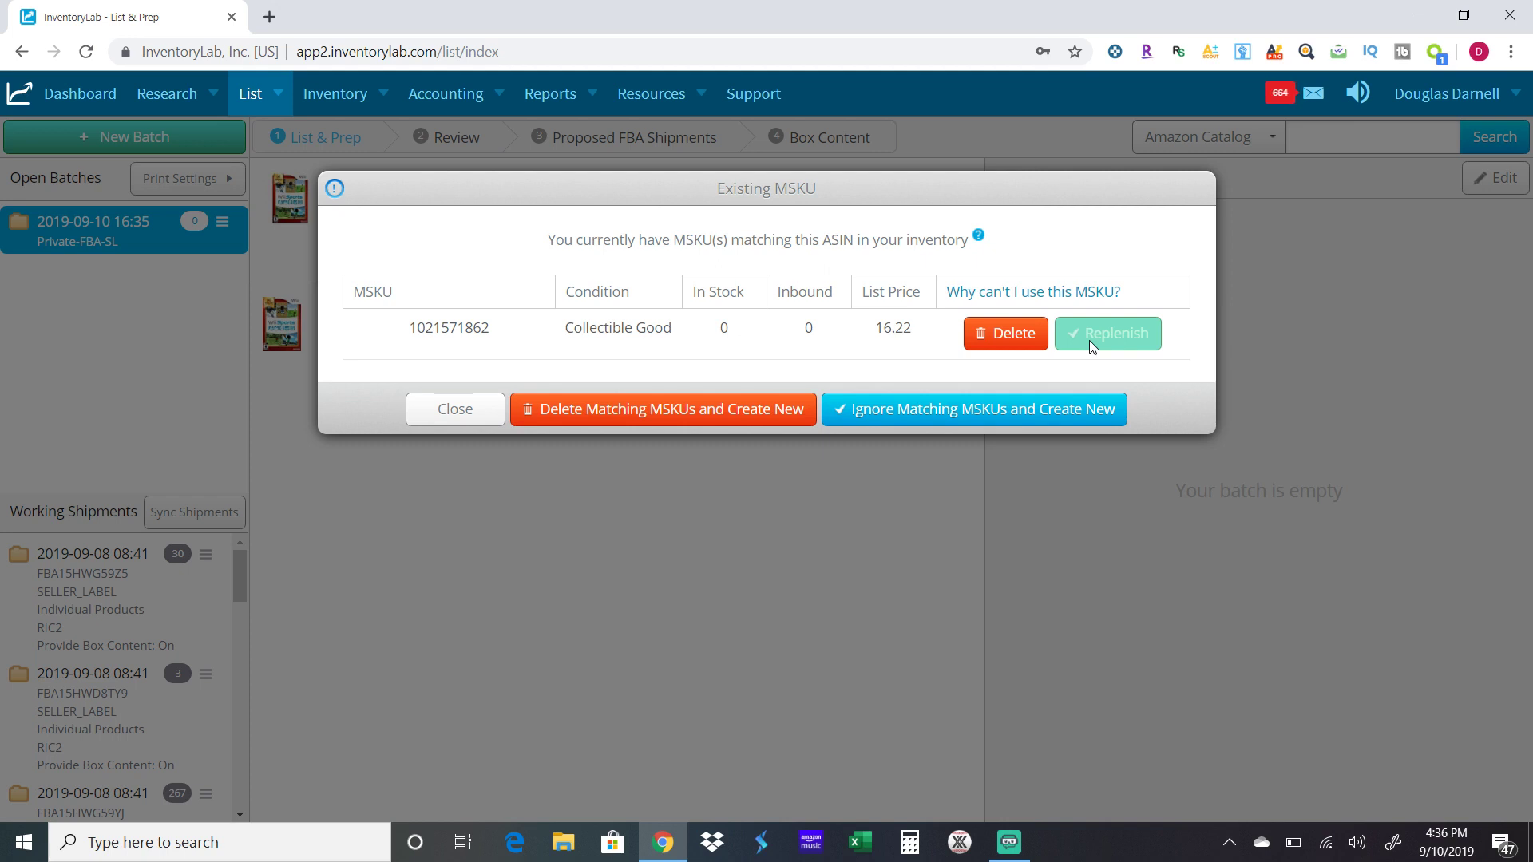
{"action": "left_click", "coordinate": [722, 413]}
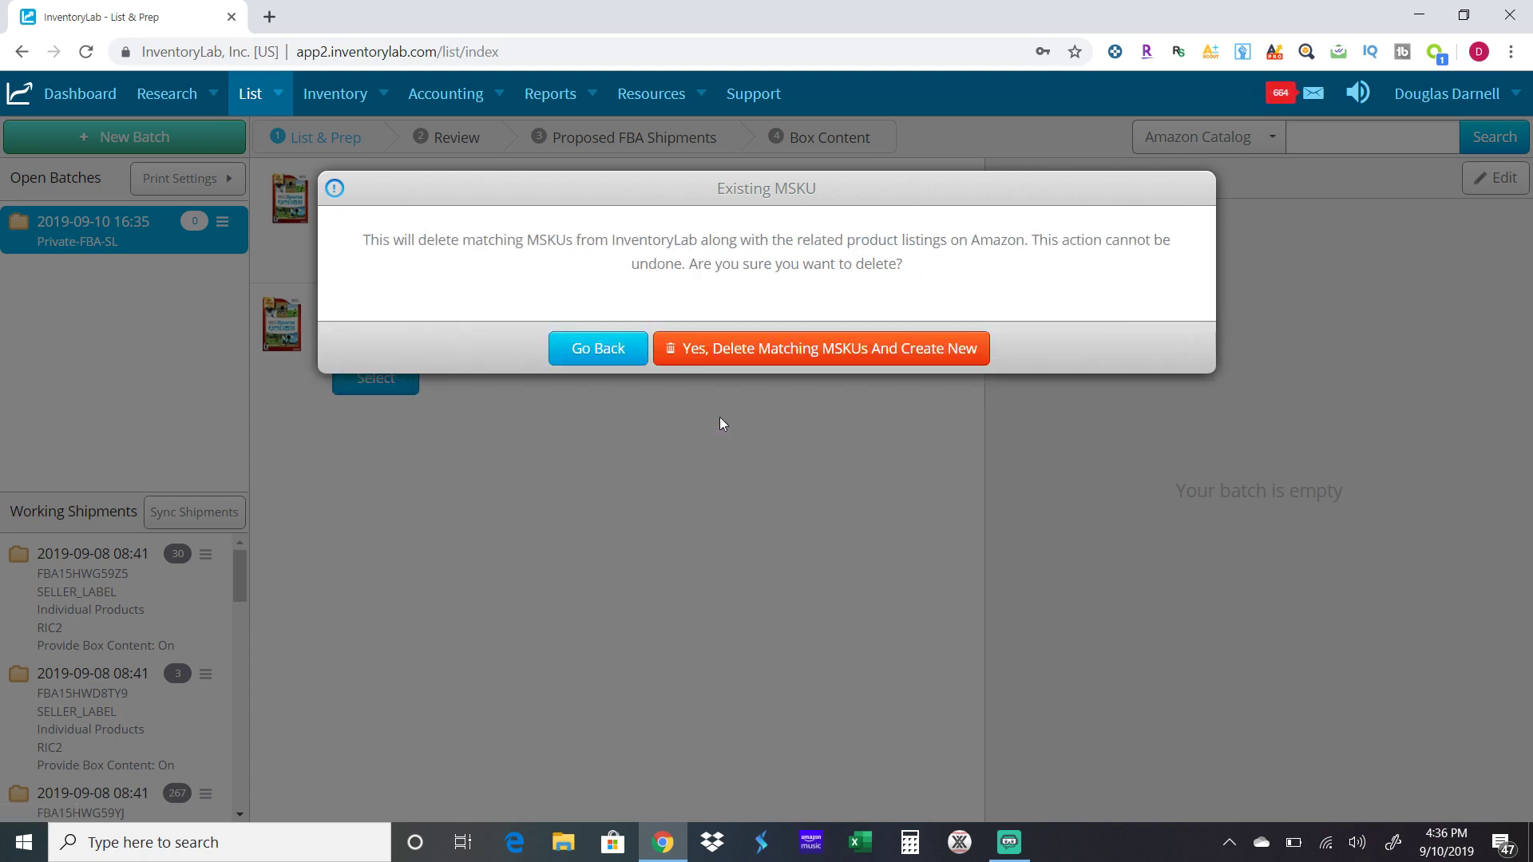
{"action": "left_click", "coordinate": [759, 358]}
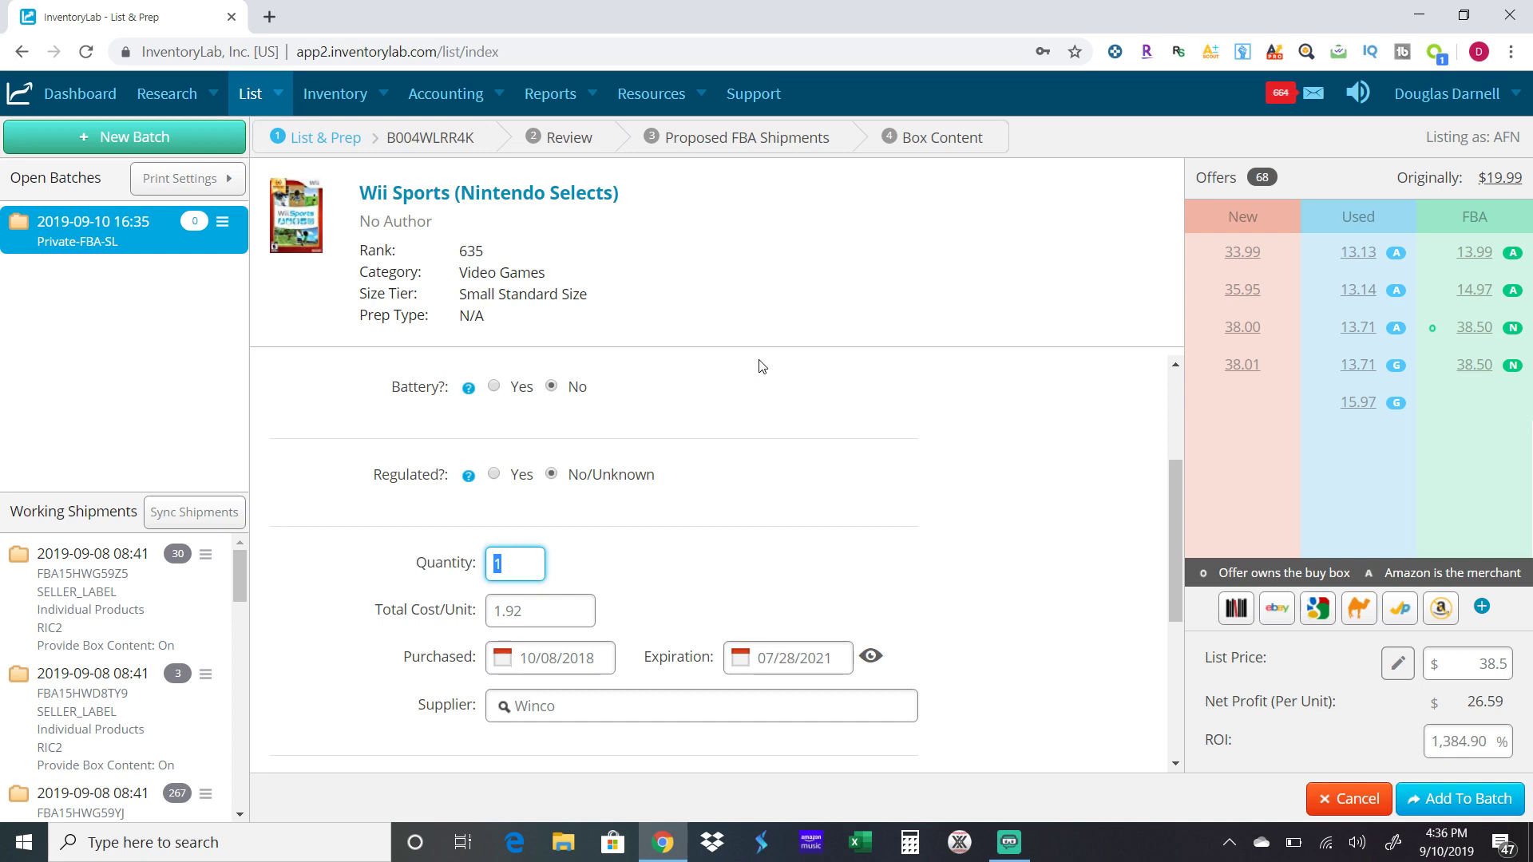
- Enter quantity 2 and cost 5.00 per unit for Wii Sports
{"action": "type", "text": "2"}
{"action": "key", "text": "Tab"}
{"action": "type", "text": "5.00"}
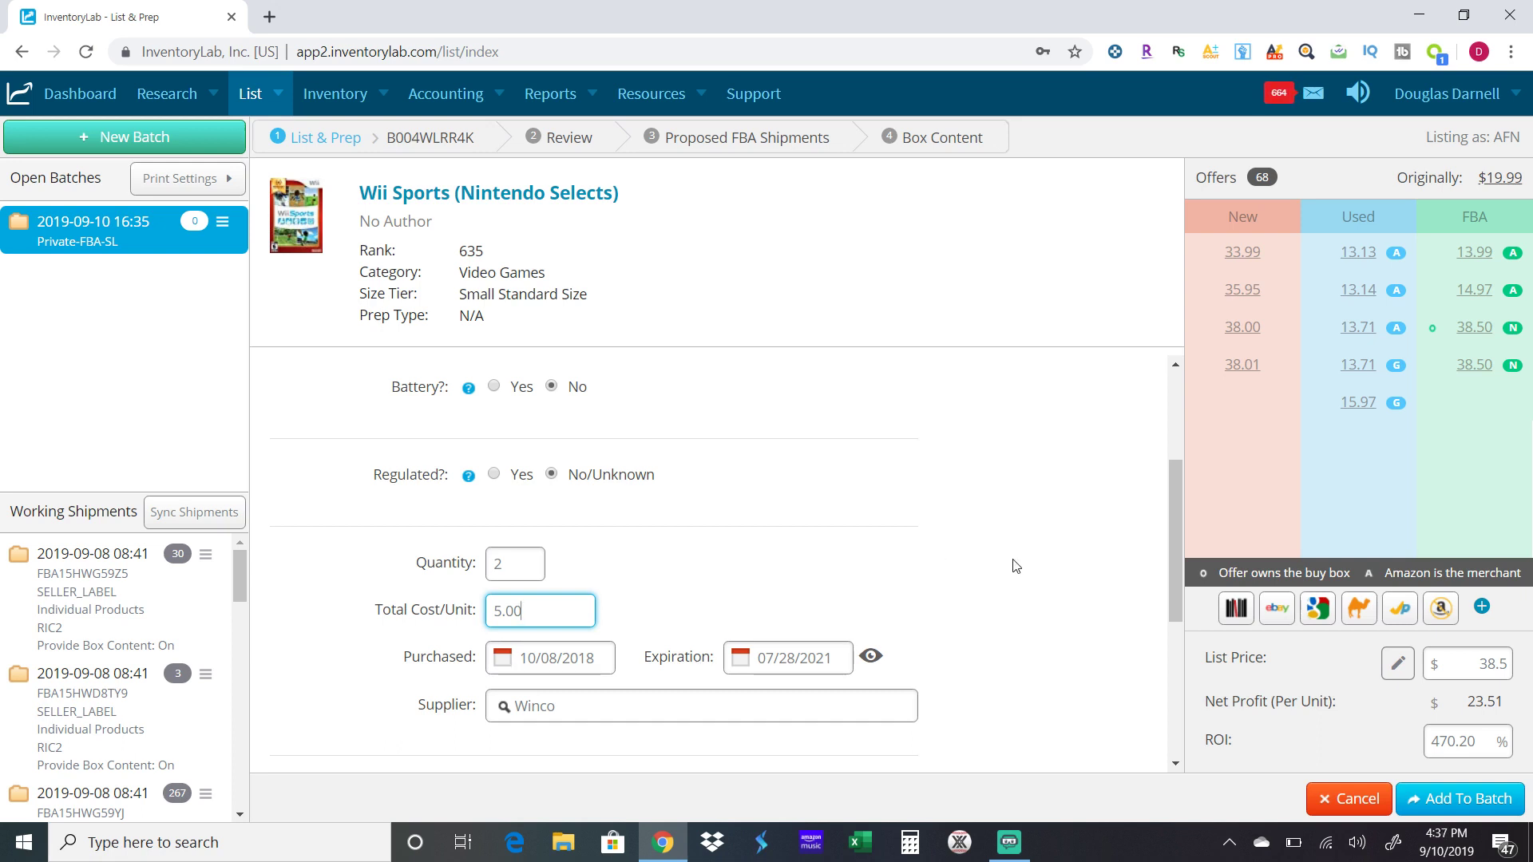
- Clear the expiration date and set the supplier to Wal-Mart
{"action": "double_click", "coordinate": [833, 655]}
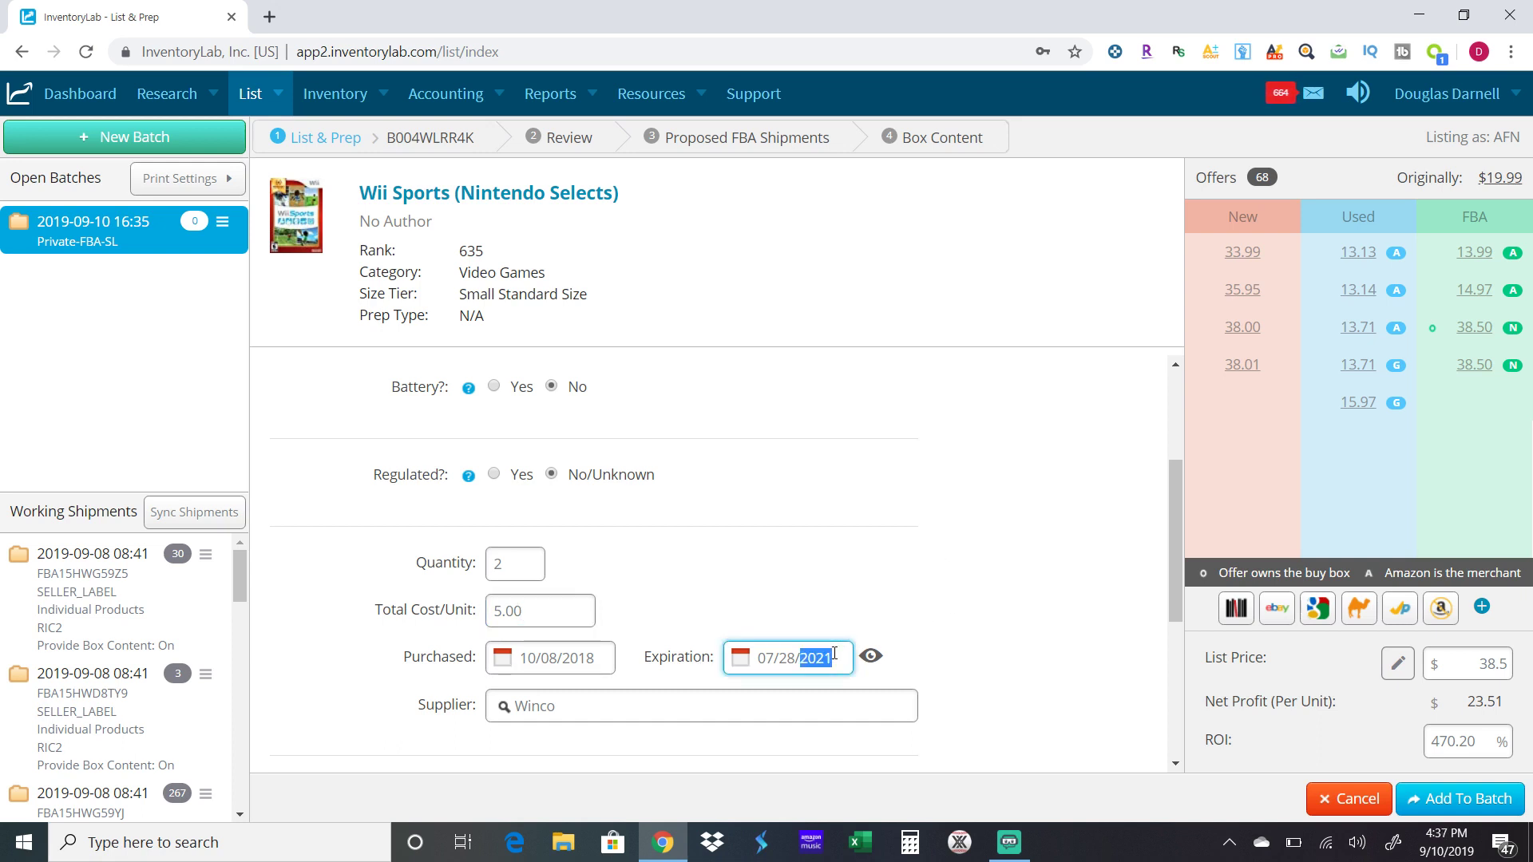
{"action": "triple_click", "coordinate": [834, 655]}
{"action": "key", "text": "BackSpace"}
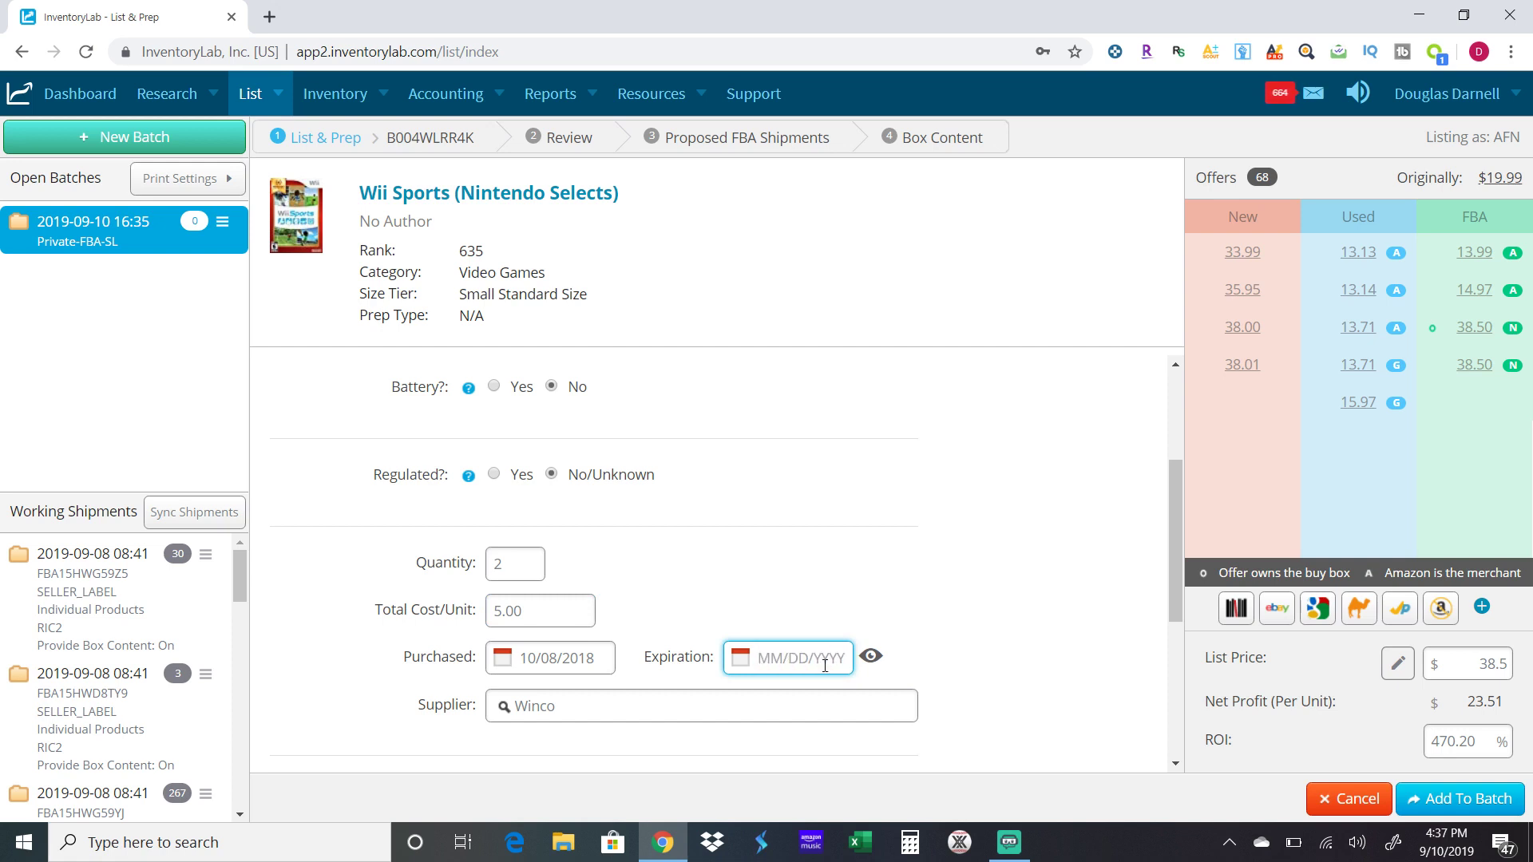
{"action": "left_click", "coordinate": [798, 706]}
{"action": "type", "text": "Wa"}
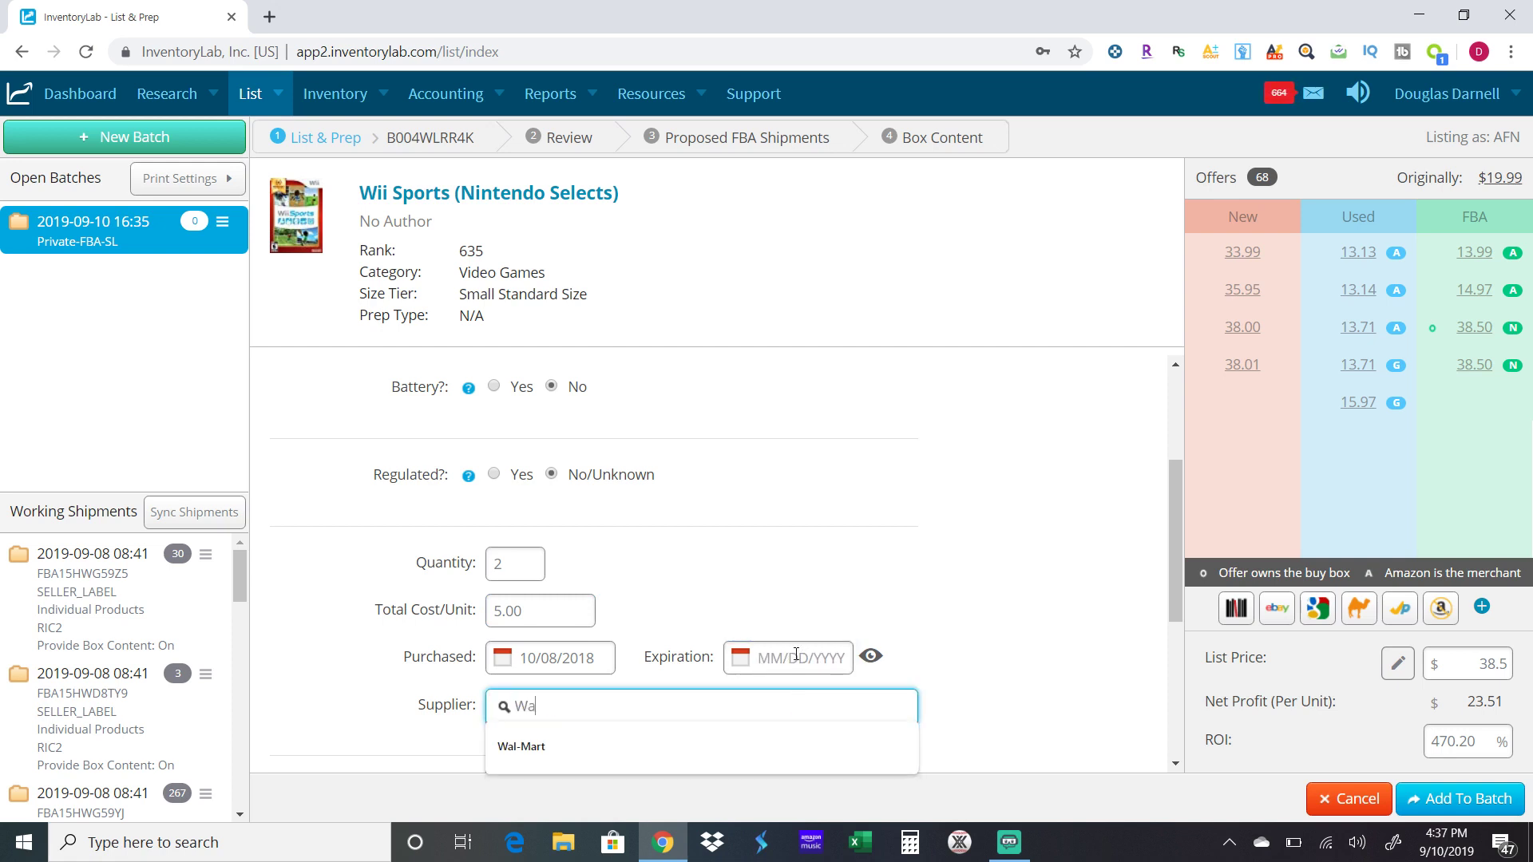
{"action": "left_click", "coordinate": [750, 751]}
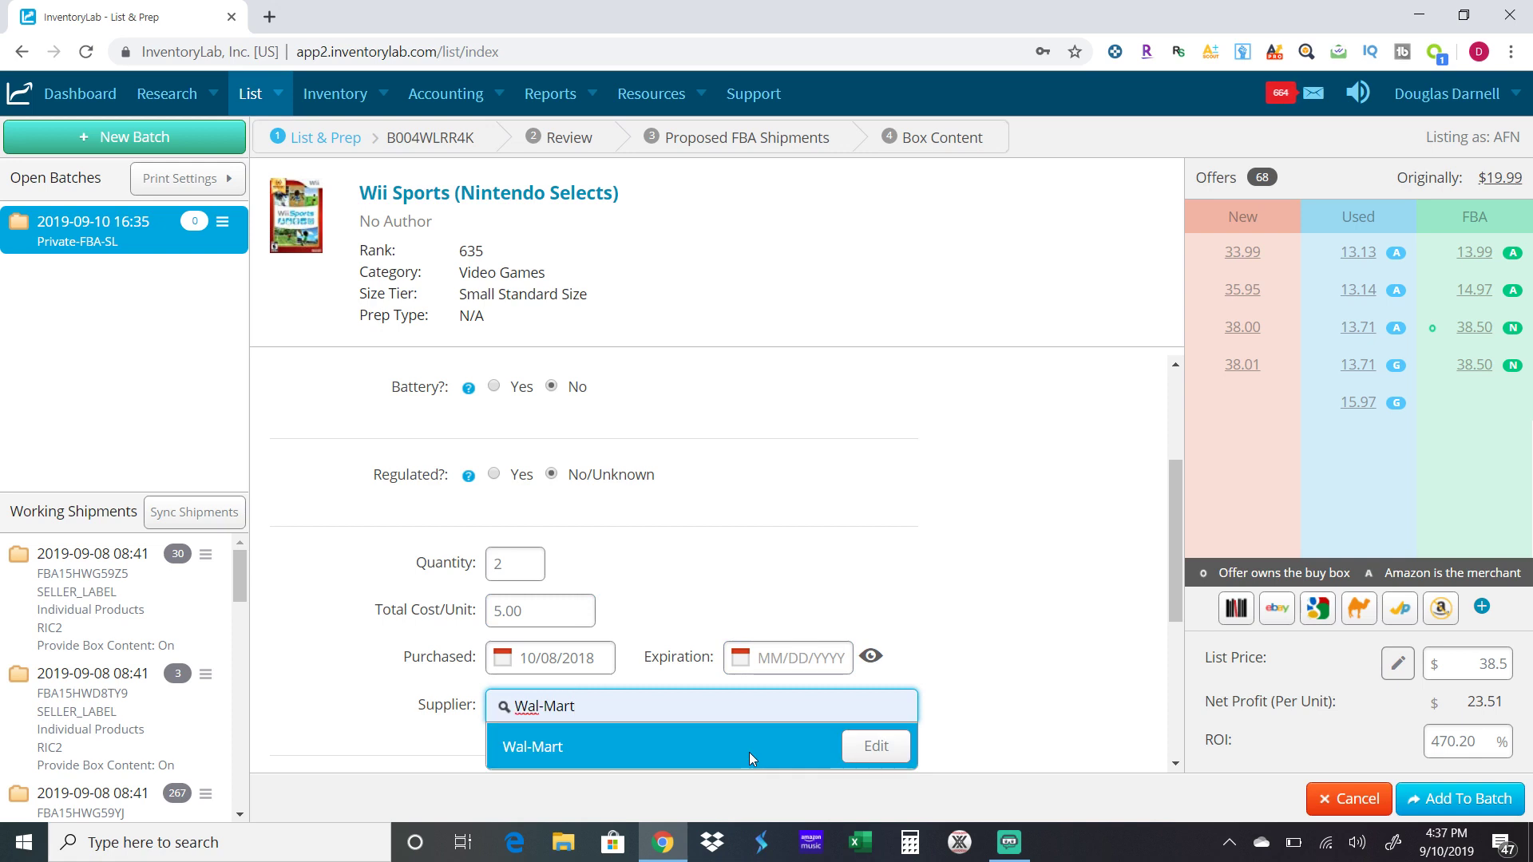
{"action": "left_click", "coordinate": [961, 730]}
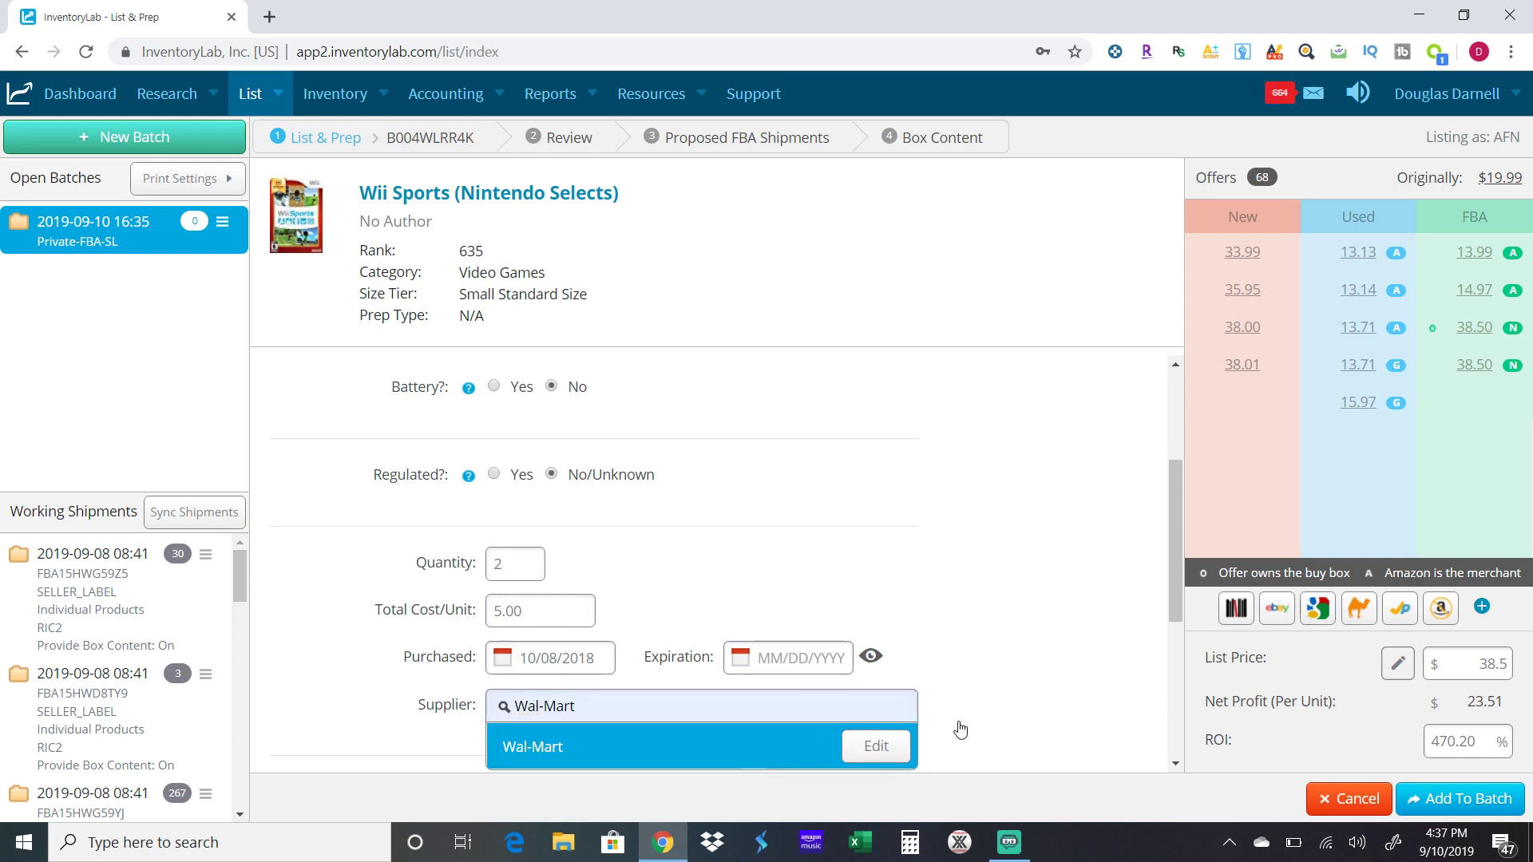
{"action": "left_click", "coordinate": [614, 760]}
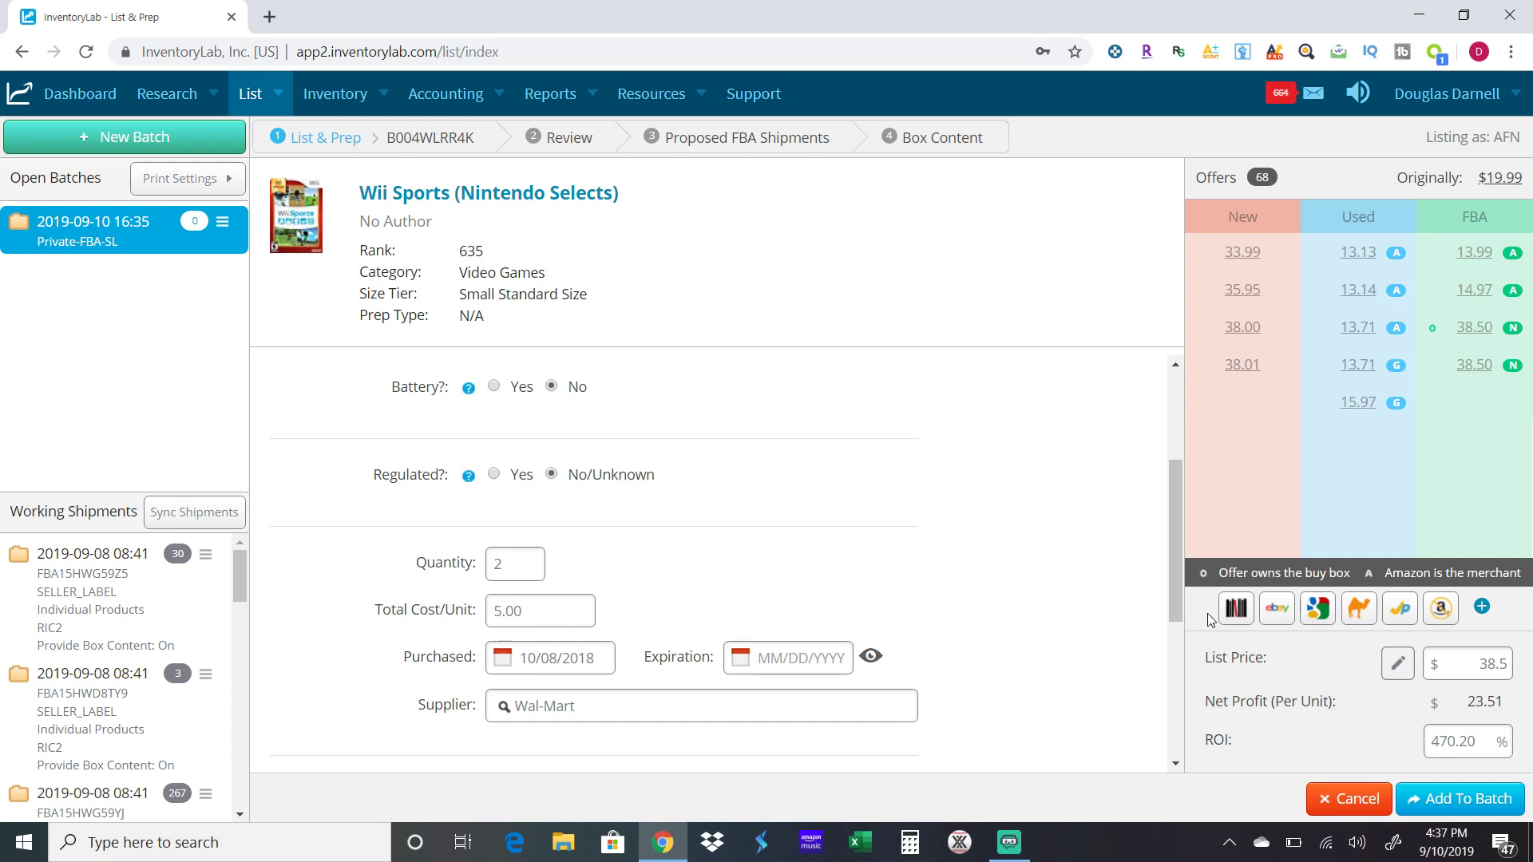
{"action": "left_click_drag", "start_coordinate": [1162, 578], "coordinate": [1160, 360]}
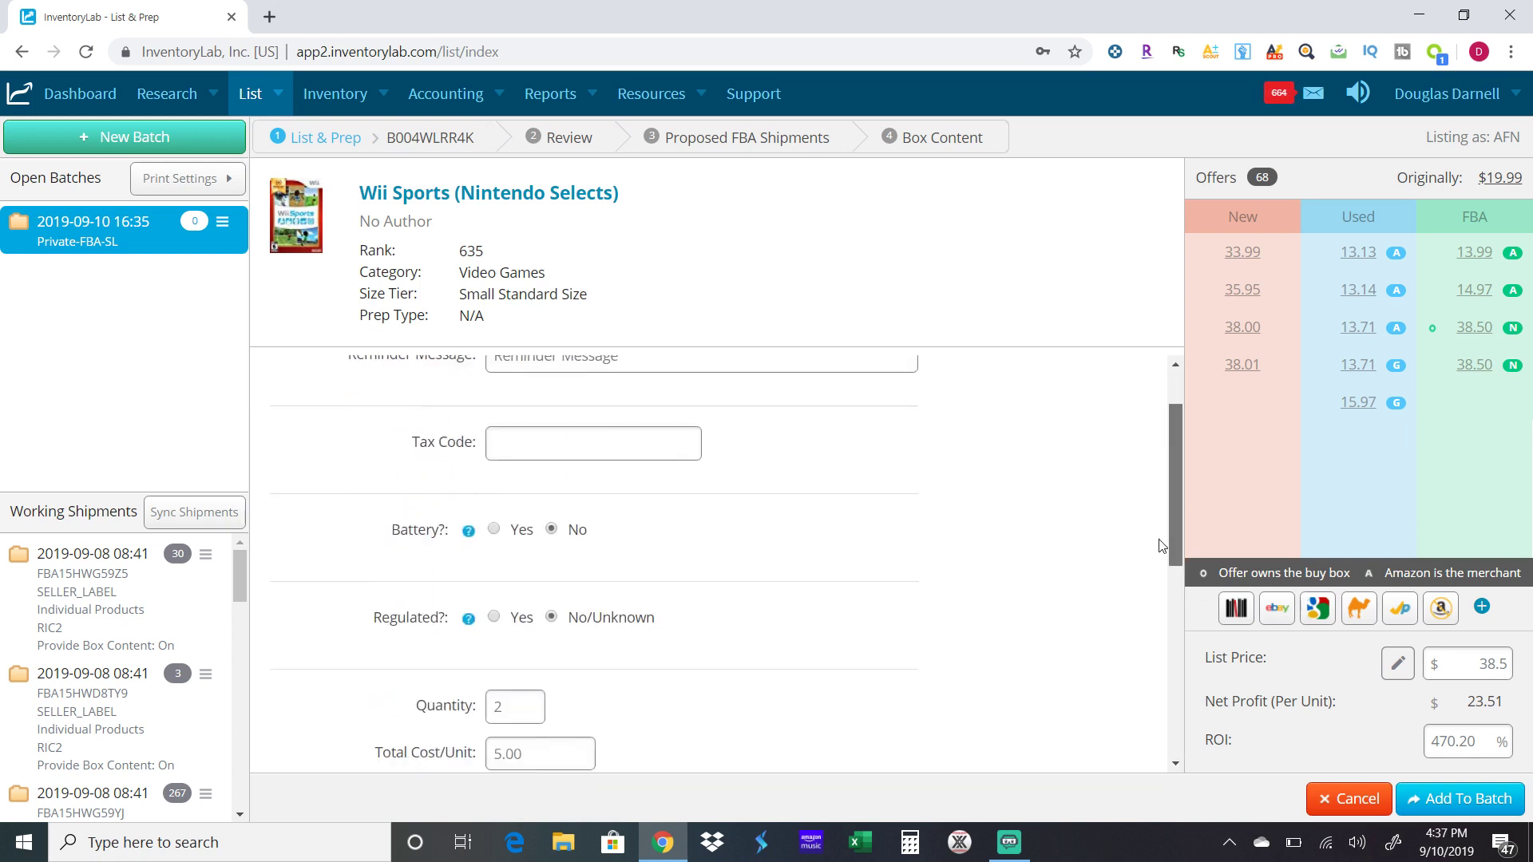
{"action": "scroll", "coordinate": [1161, 555], "scroll_direction": "down", "scroll_amount": 6}
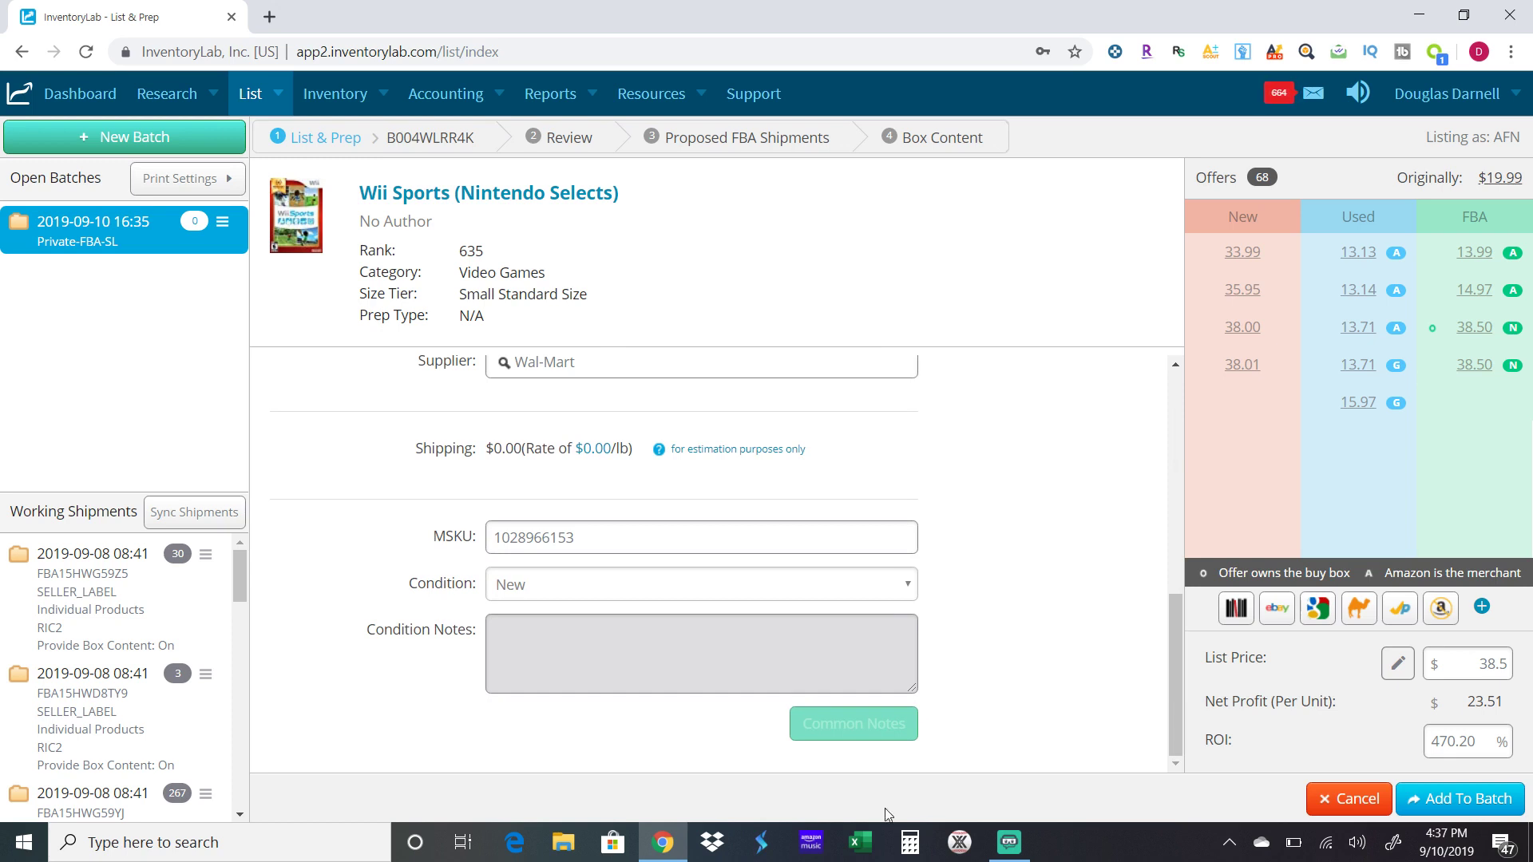
{"action": "left_click", "coordinate": [701, 592]}
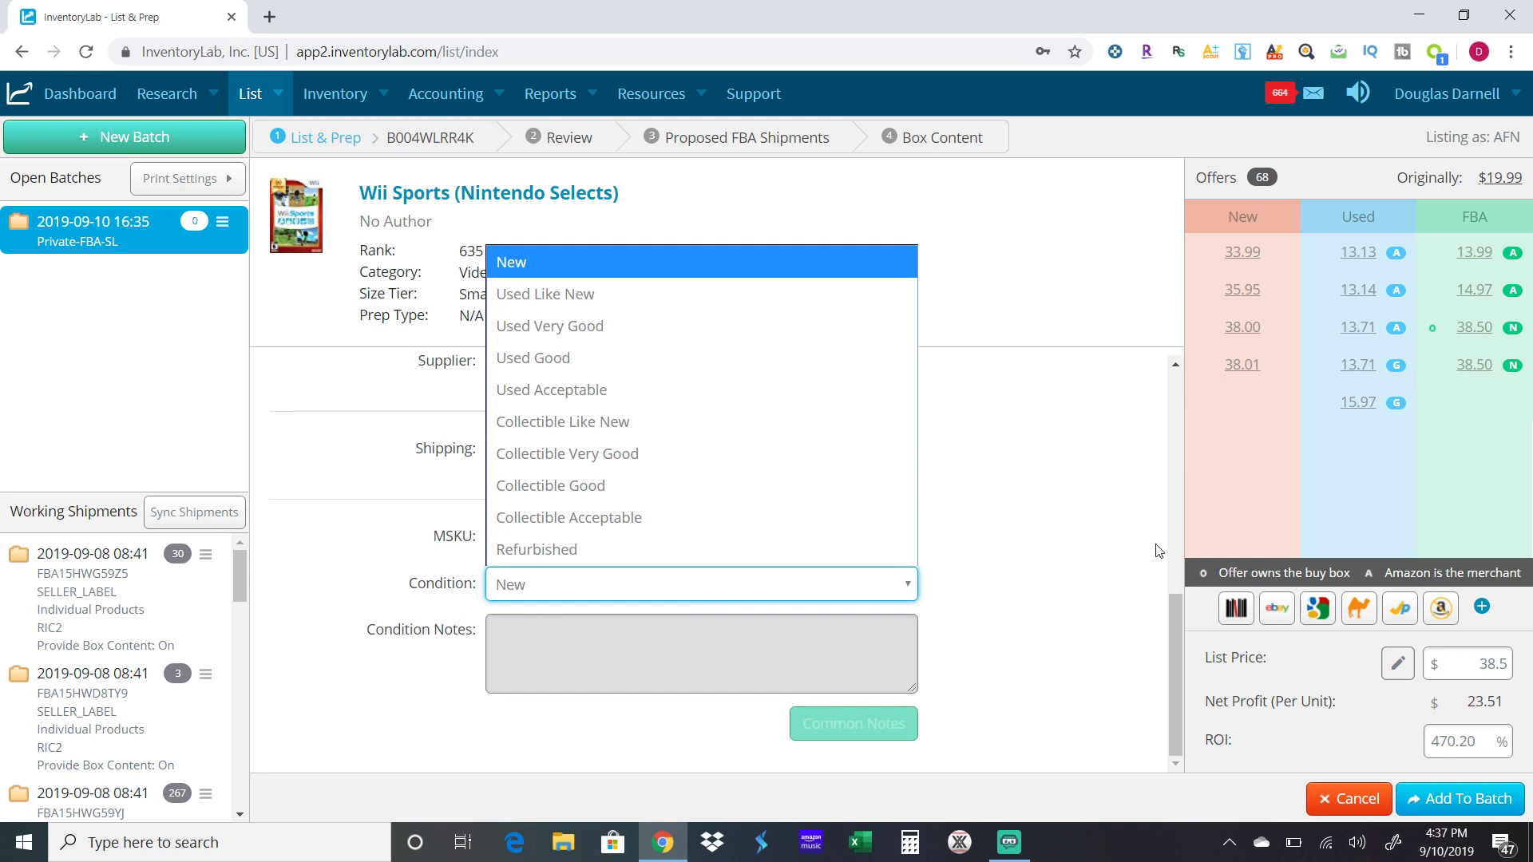
{"action": "left_click", "coordinate": [1064, 539]}
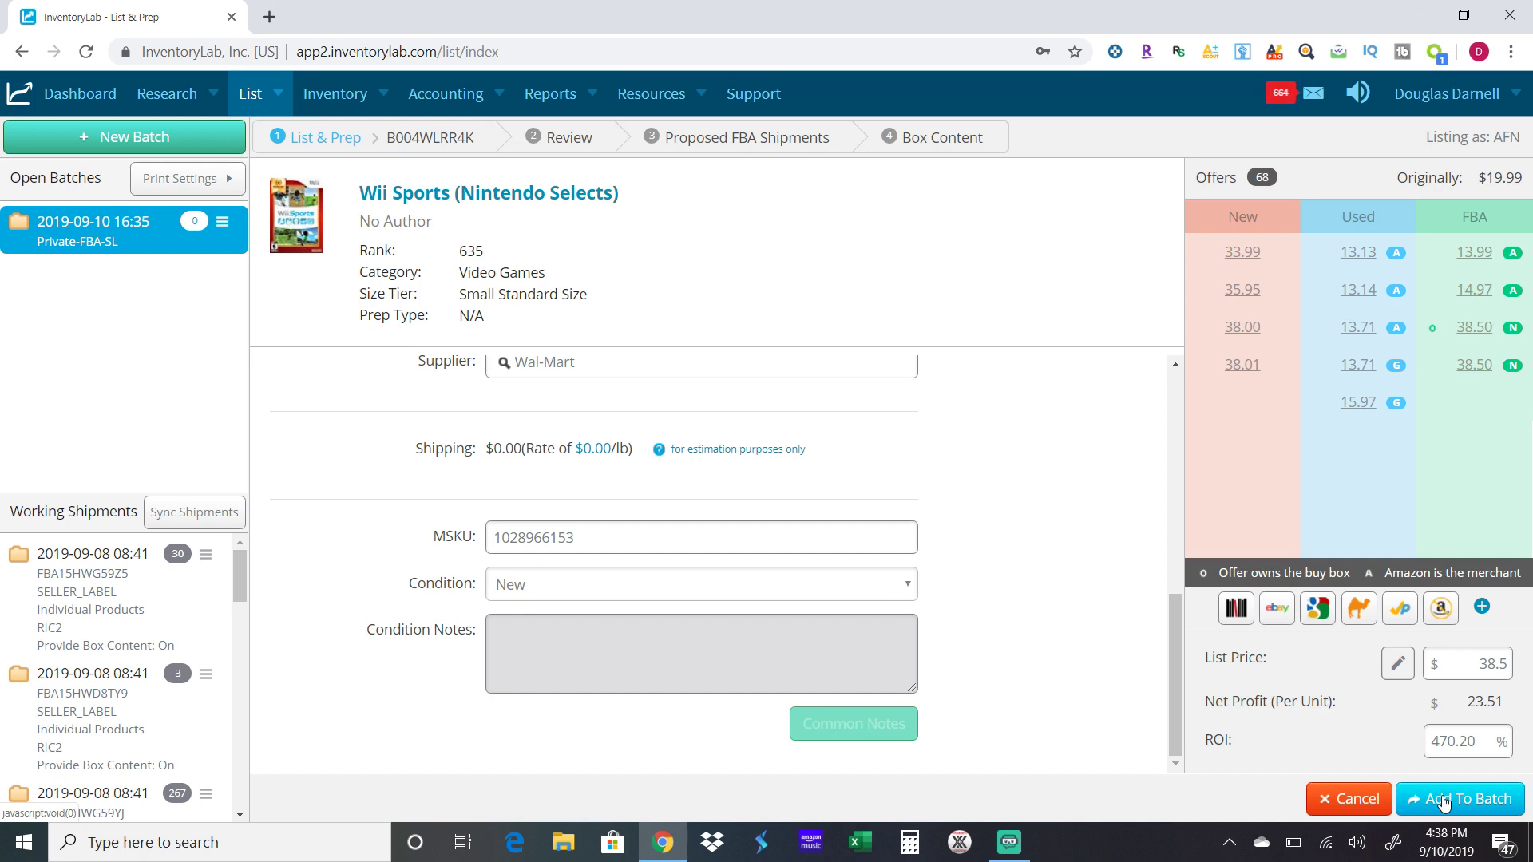
{"action": "left_click", "coordinate": [1442, 797]}
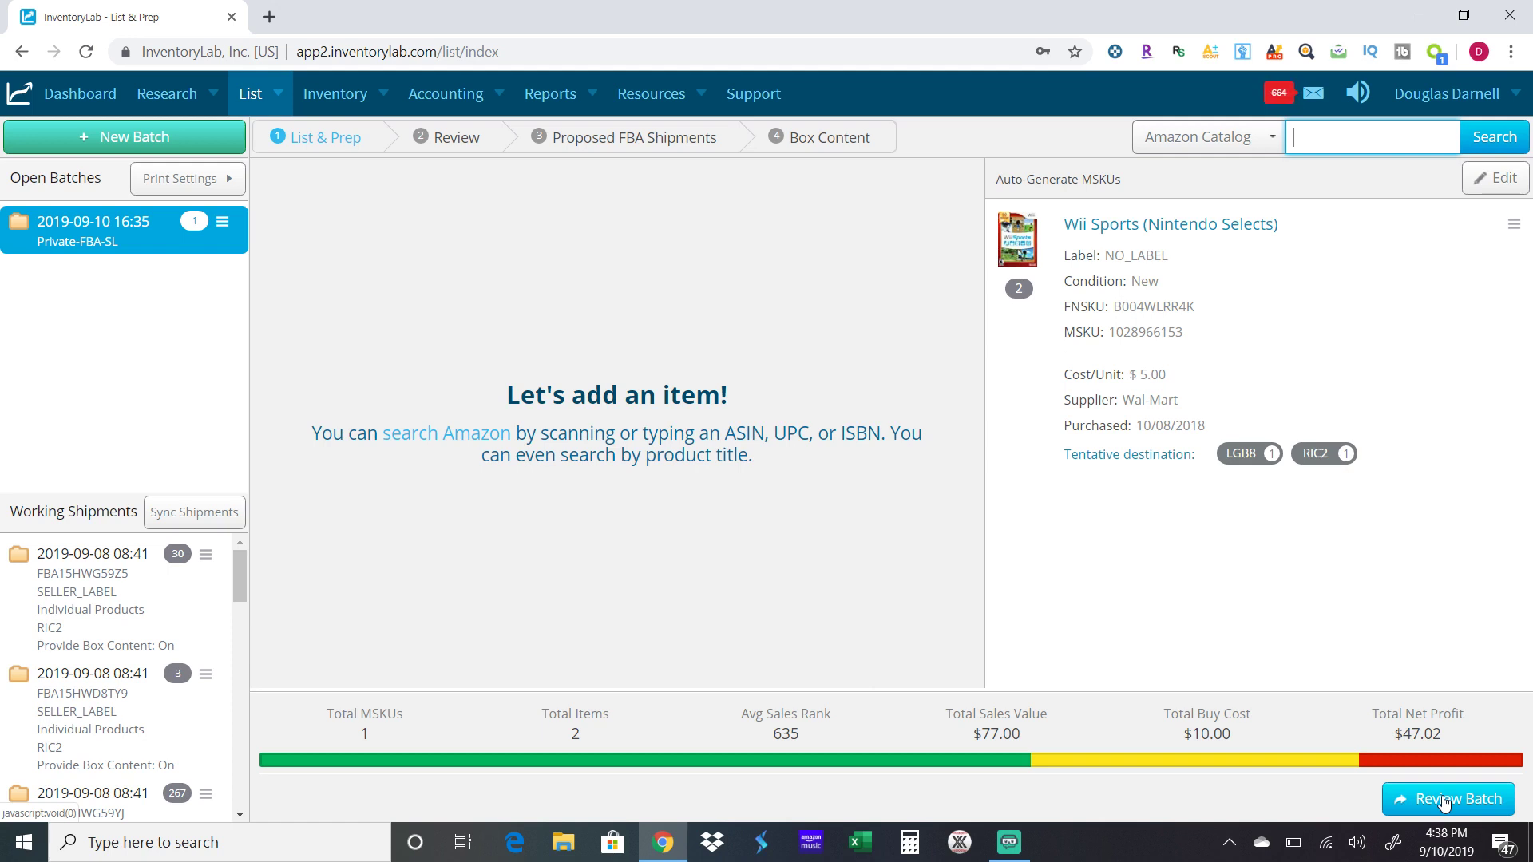
{"action": "type", "text": "899163001241"}
{"action": "key", "text": "Return"}
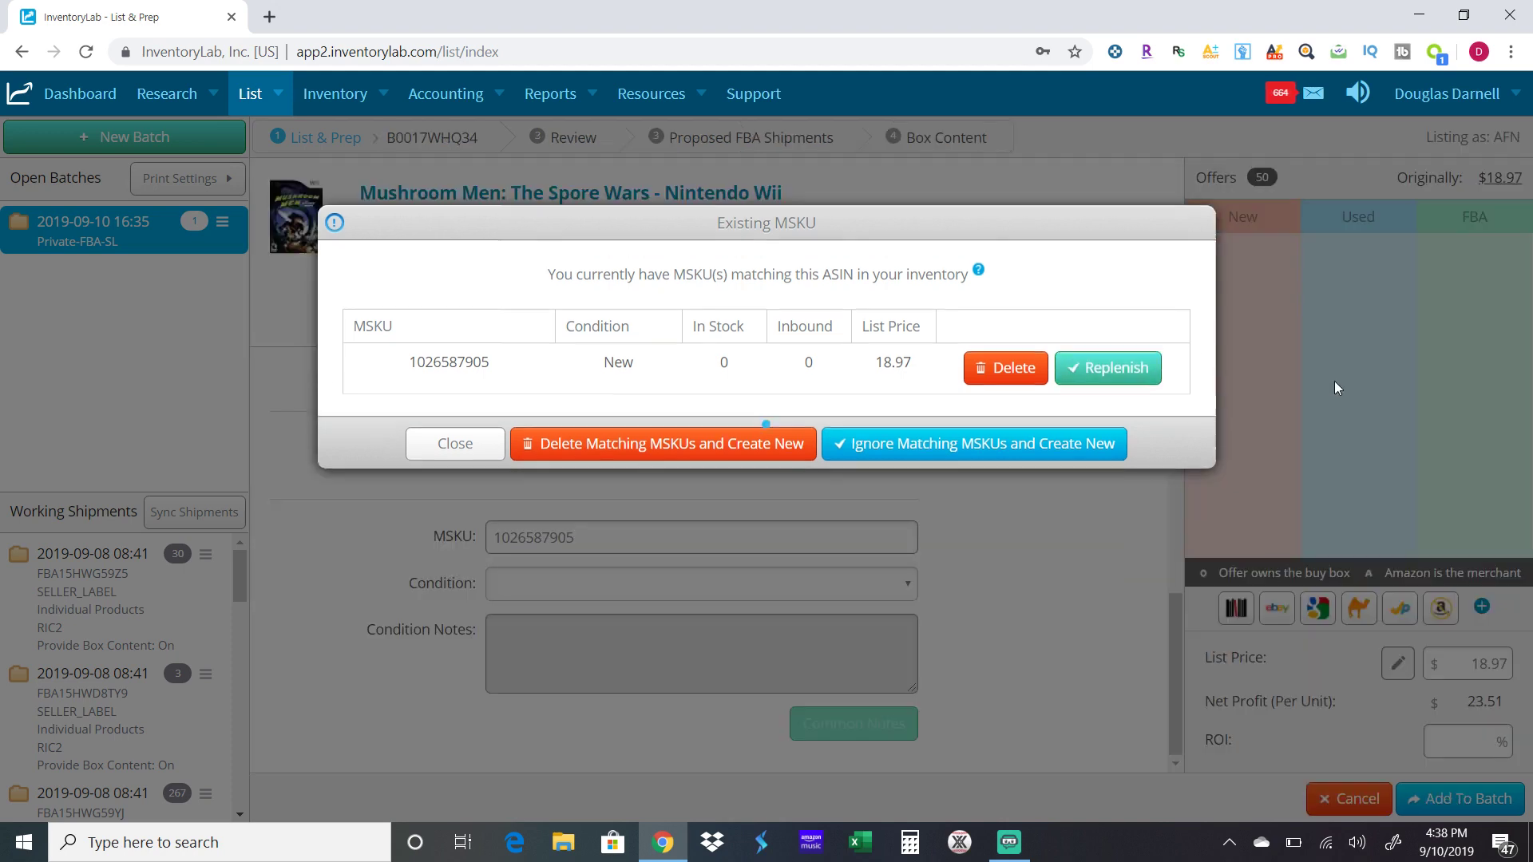
{"action": "left_click", "coordinate": [1138, 343]}
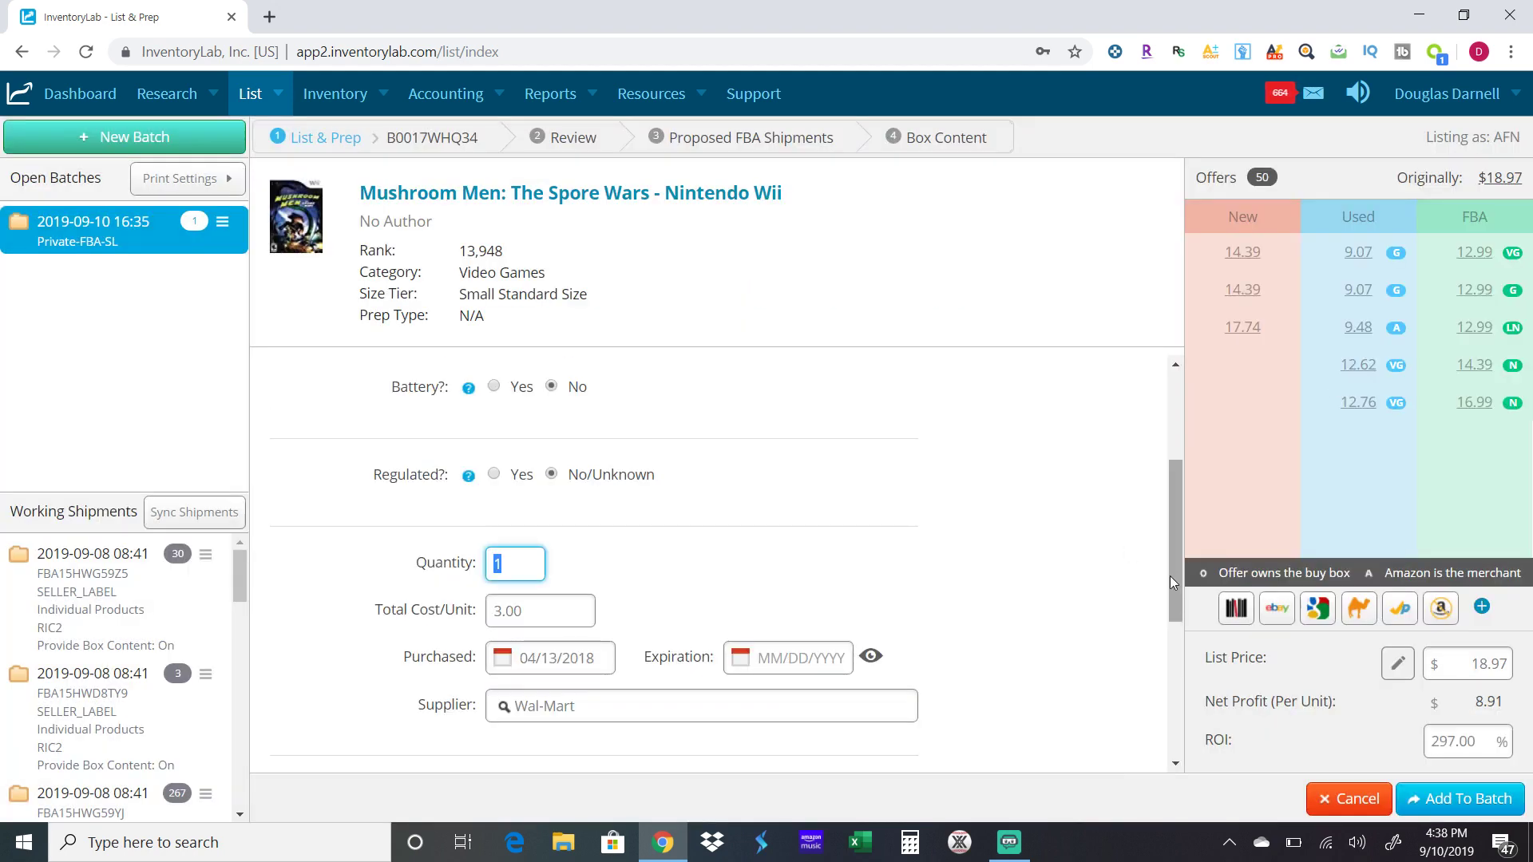
{"action": "left_click_drag", "start_coordinate": [1170, 577], "coordinate": [1162, 487]}
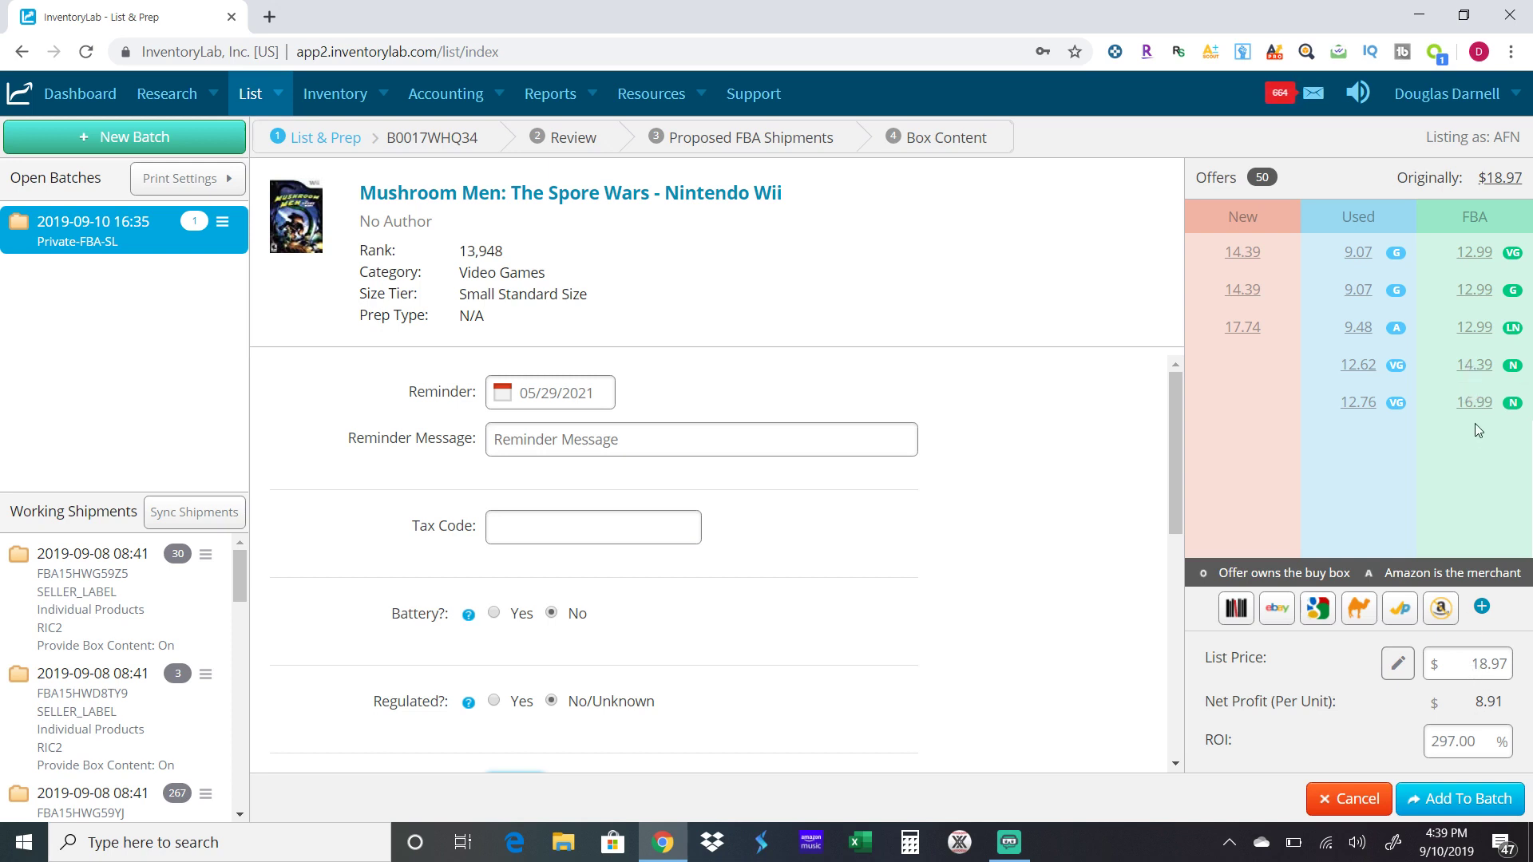
{"action": "left_click", "coordinate": [1474, 365]}
{"action": "left_click", "coordinate": [1442, 798]}
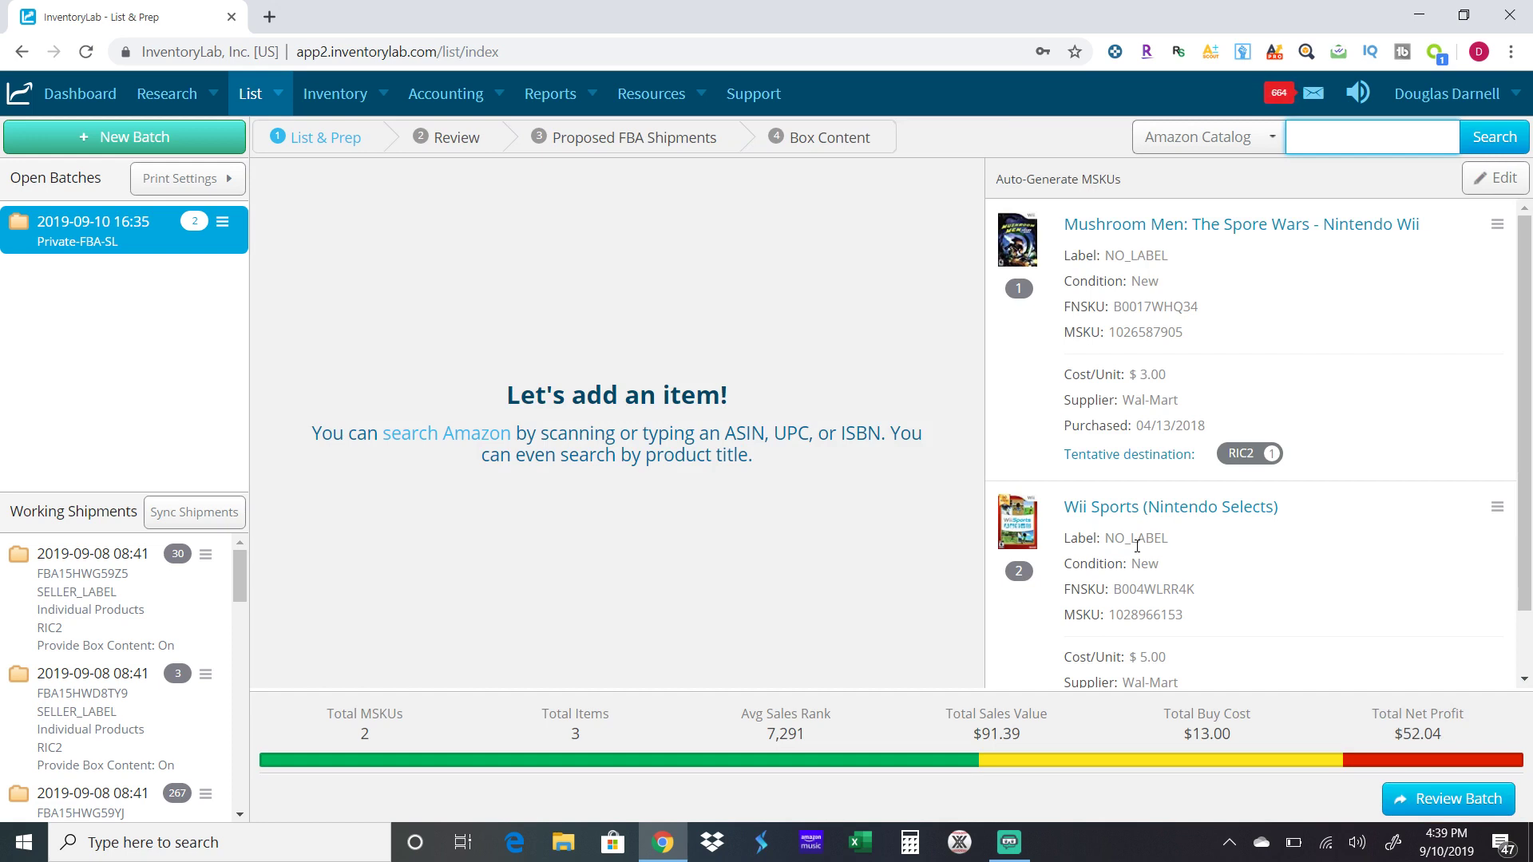
{"action": "type", "text": "045496903145"}
{"action": "key", "text": "Return"}
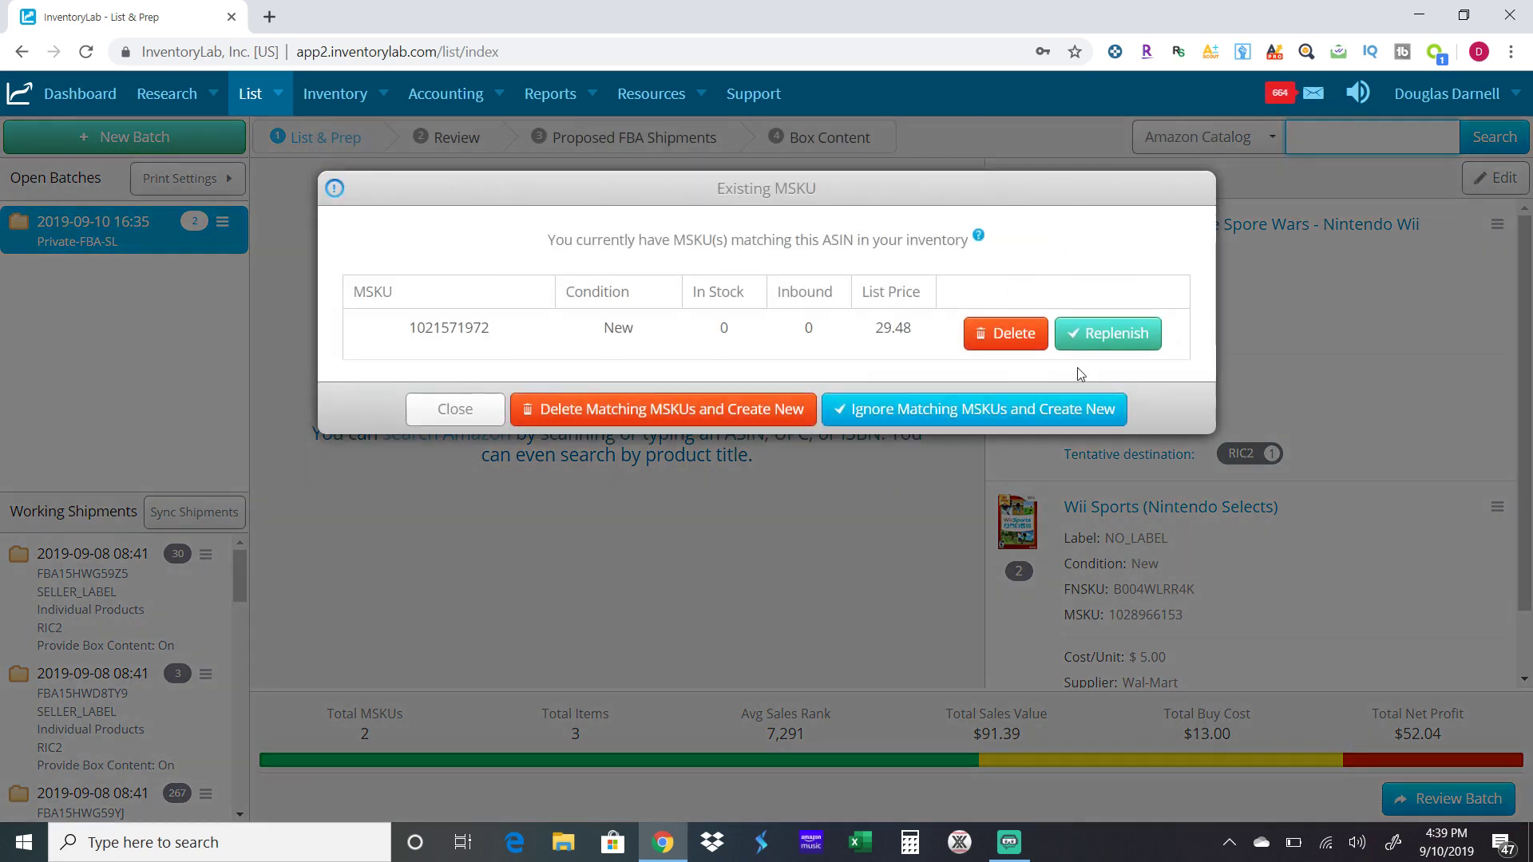
{"action": "left_click", "coordinate": [1100, 349]}
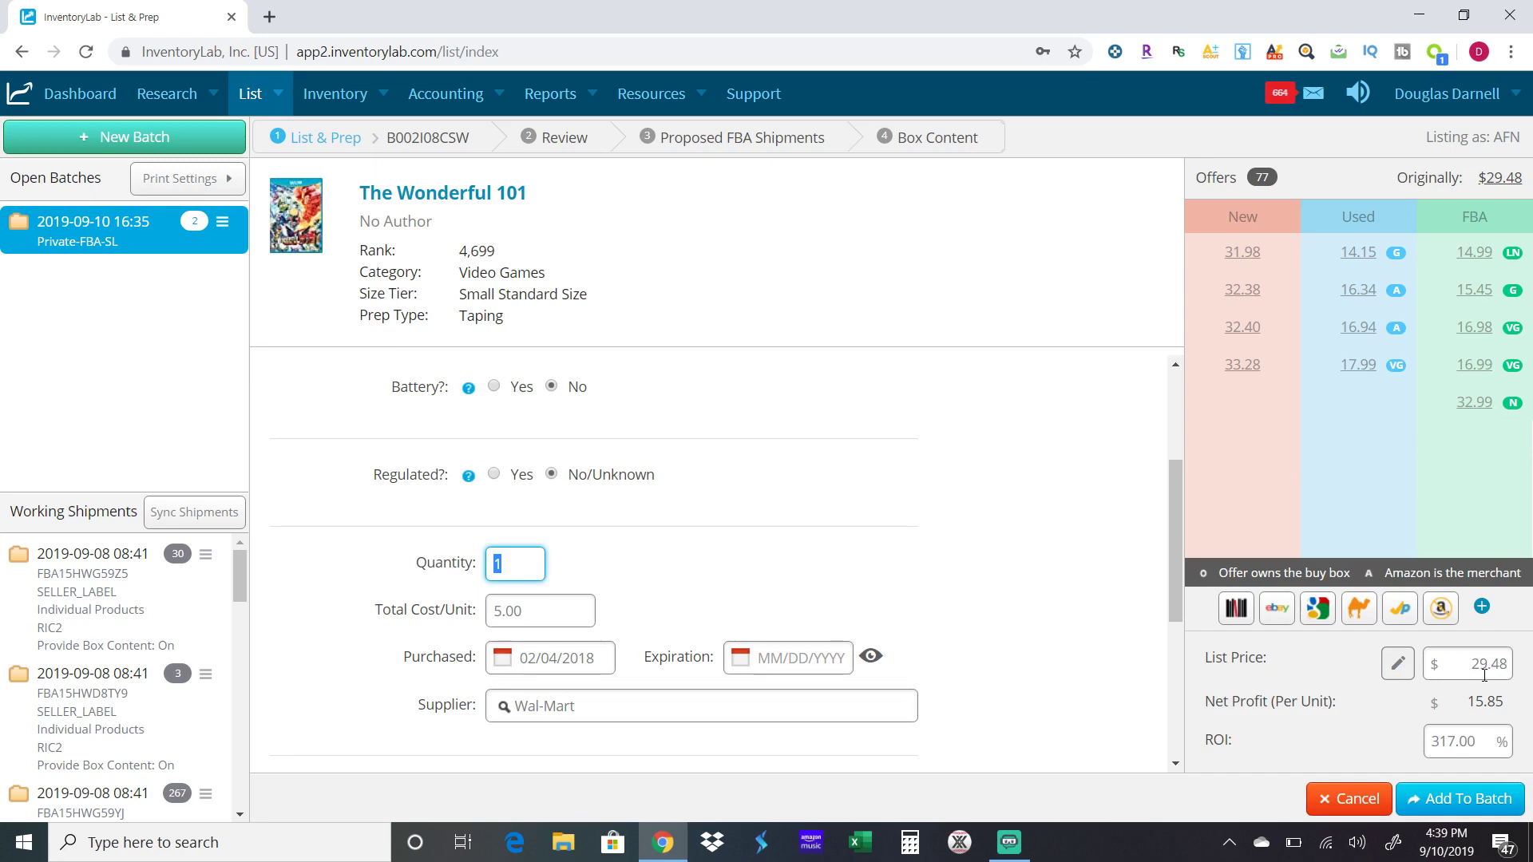
{"action": "left_click", "coordinate": [1473, 404]}
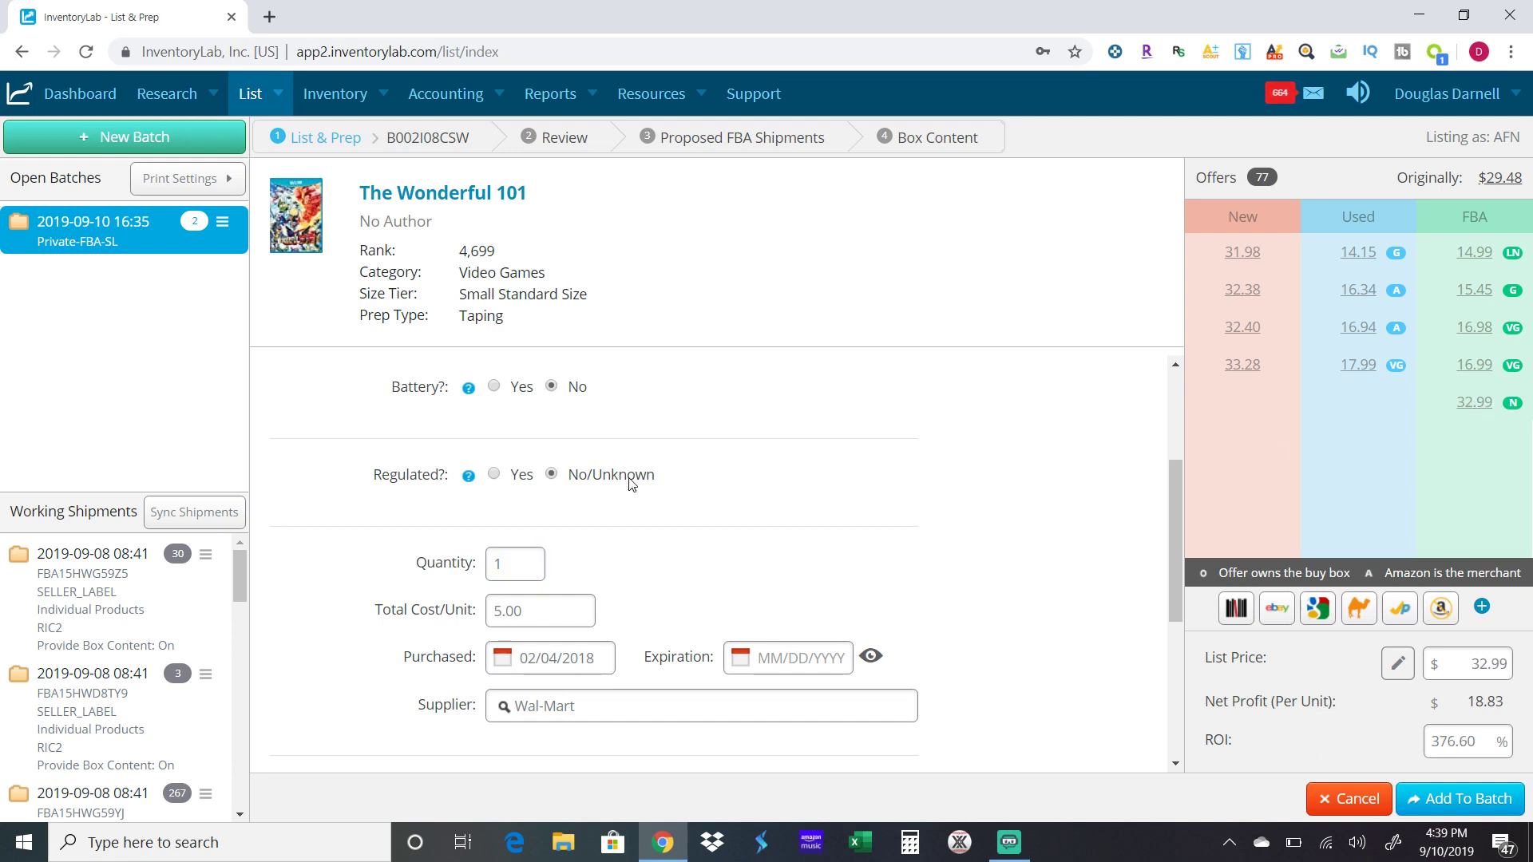
{"action": "left_click", "coordinate": [512, 567]}
{"action": "type", "text": "2"}
{"action": "left_click", "coordinate": [657, 571]}
{"action": "double_click", "coordinate": [483, 323]}
{"action": "left_click", "coordinate": [483, 323]}
- Try adding The Wonderful 101 and close the commingling Add Product Error
{"action": "left_click", "coordinate": [1429, 799]}
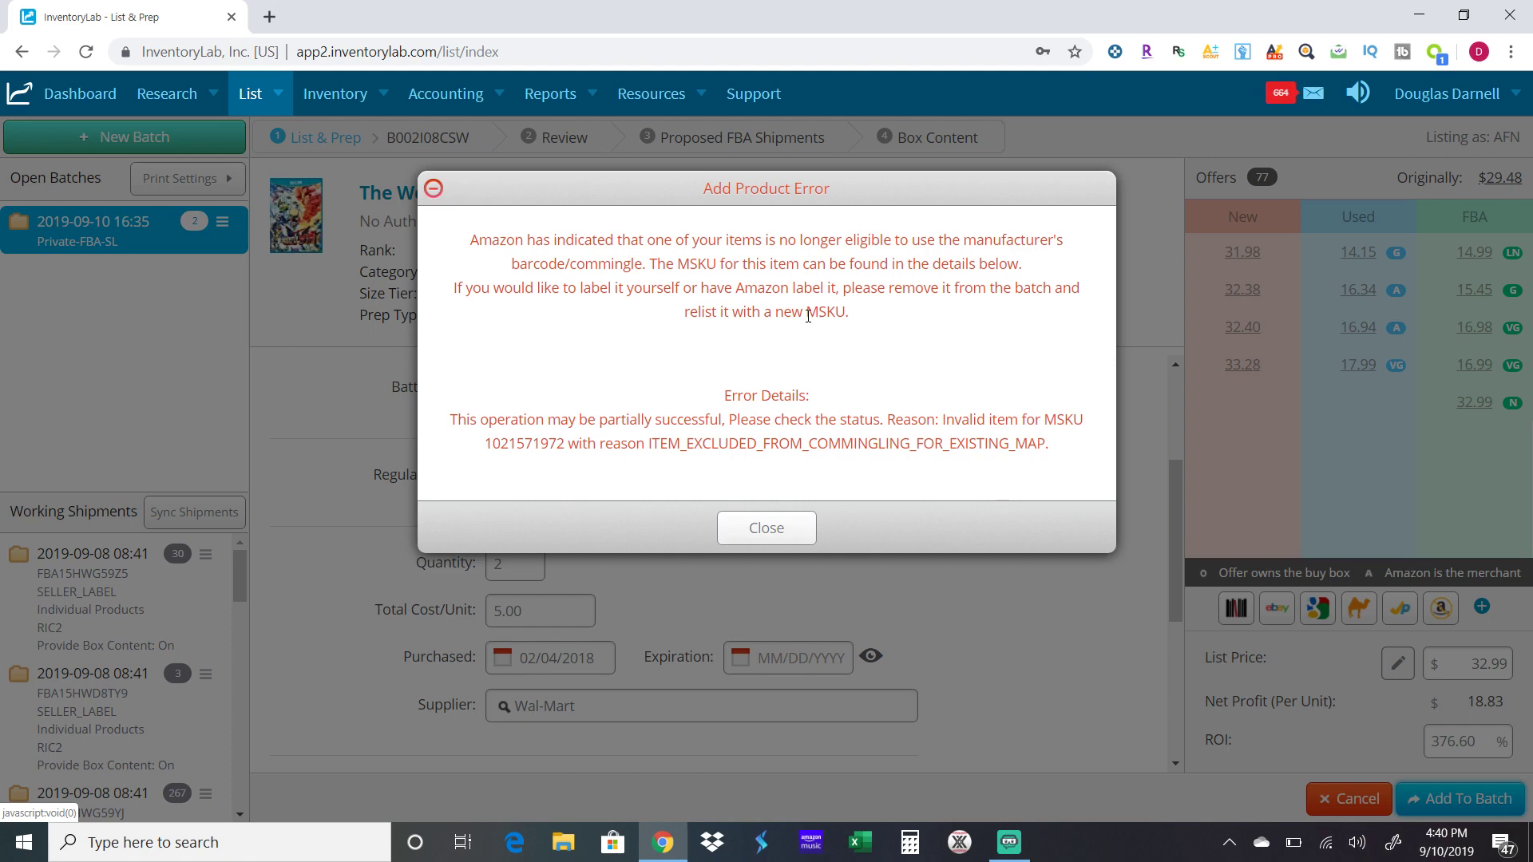
{"action": "left_click", "coordinate": [773, 533]}
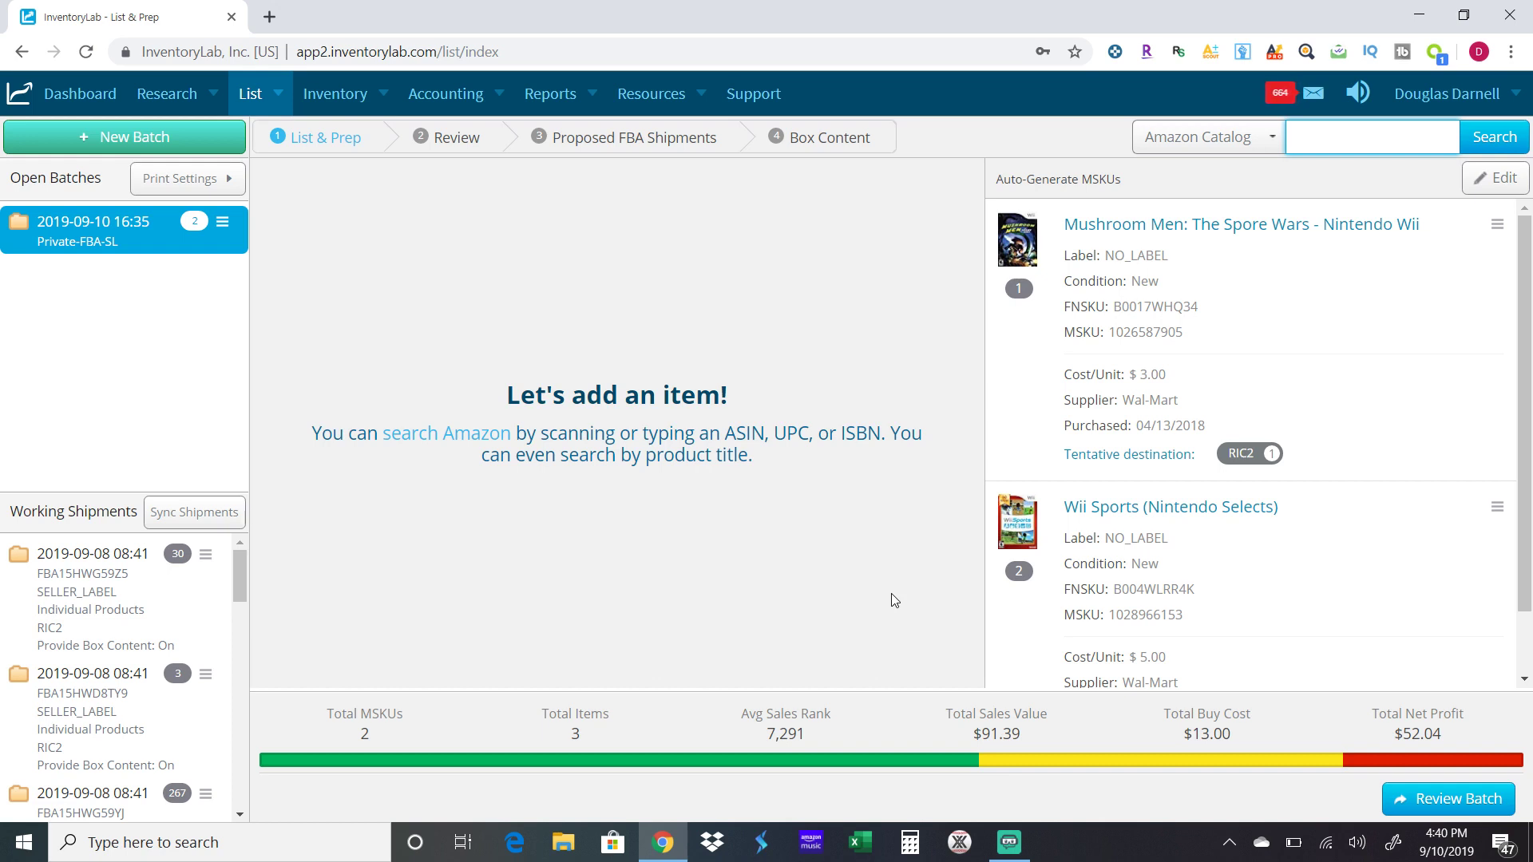
{"action": "type", "text": "045496903145"}
{"action": "key", "text": "Return"}
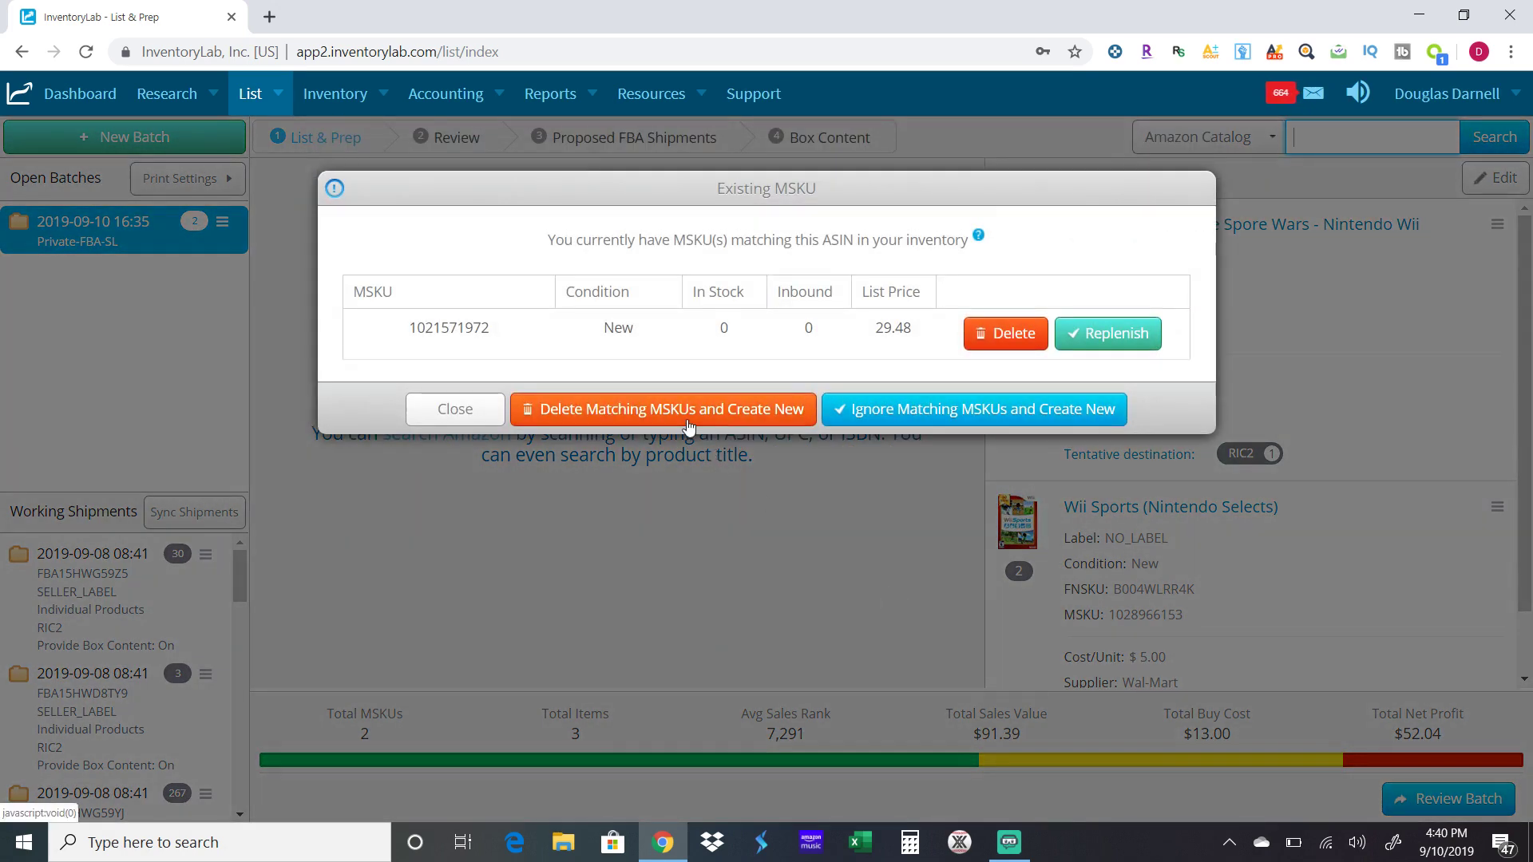
{"action": "left_click", "coordinate": [687, 417]}
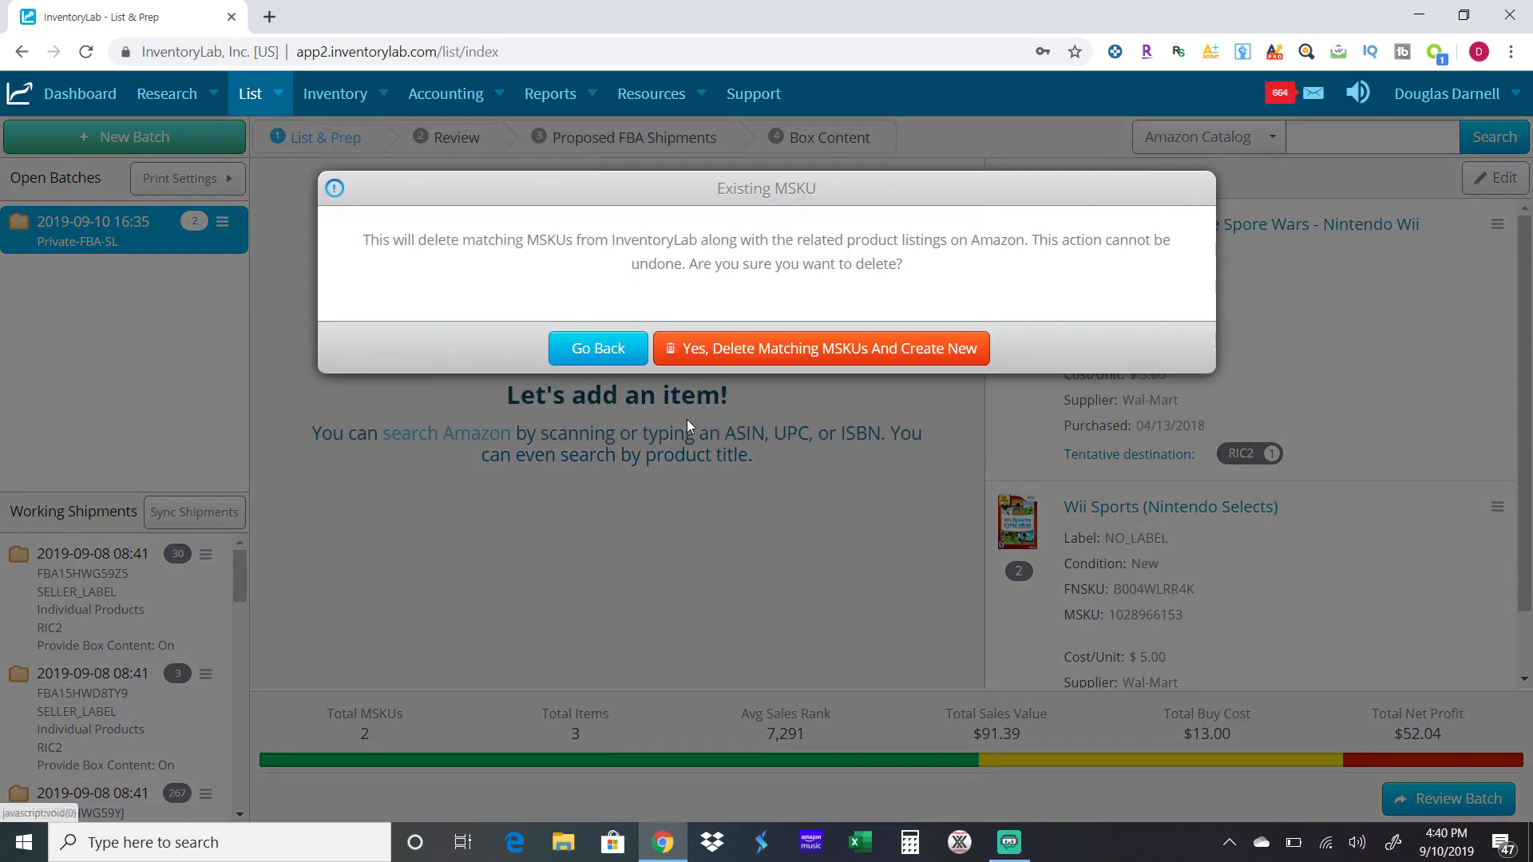
- Confirm the MSKU deletion and add The Wonderful 101 with quantity 2, cost 5.00, price 32.99
{"action": "left_click", "coordinate": [803, 348]}
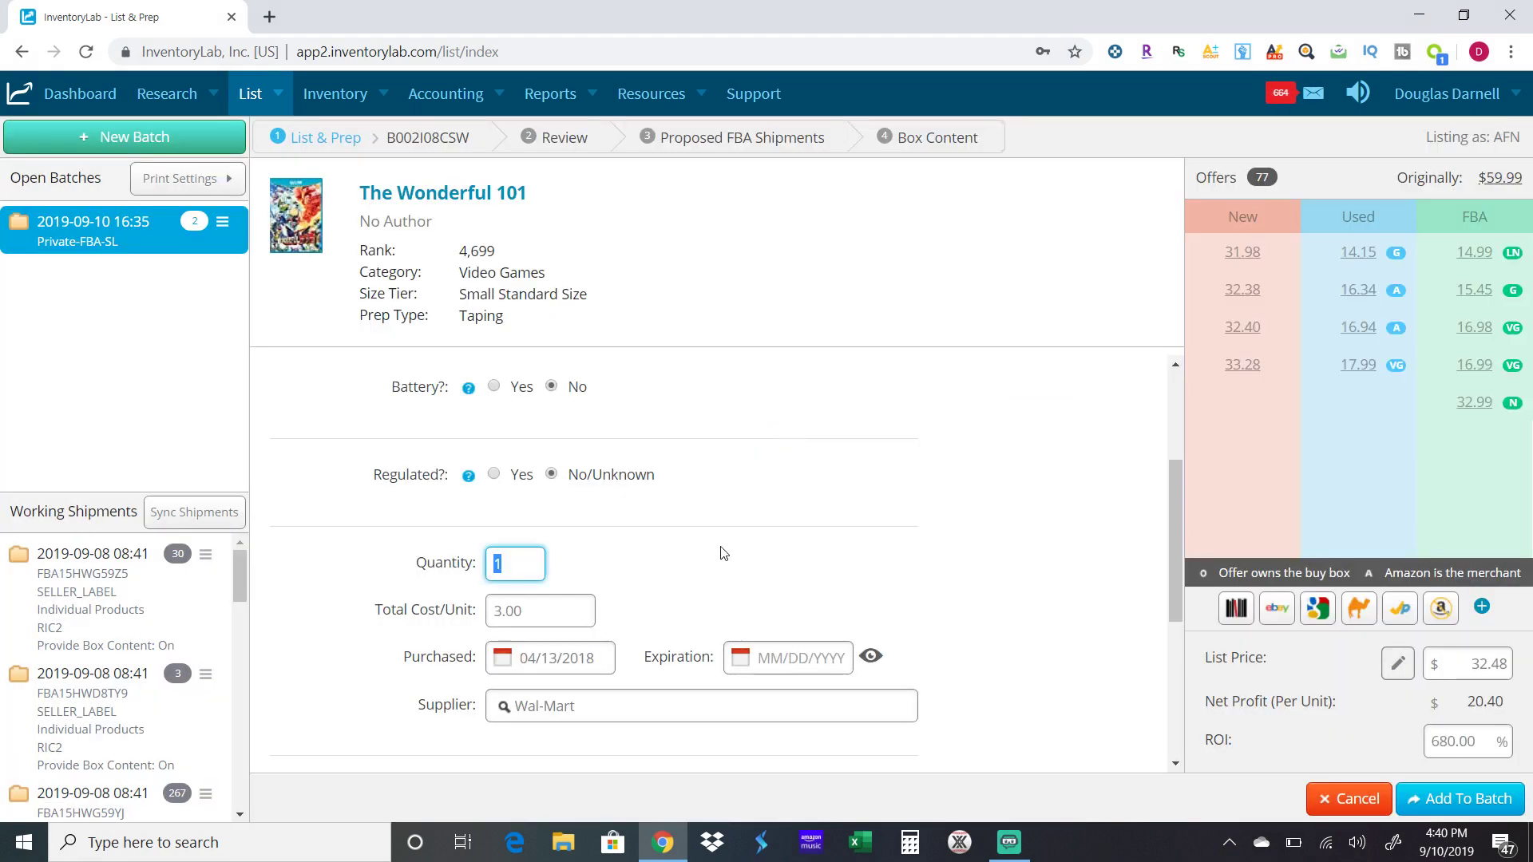
{"action": "type", "text": "2"}
{"action": "key", "text": "Tab"}
{"action": "type", "text": "5.00"}
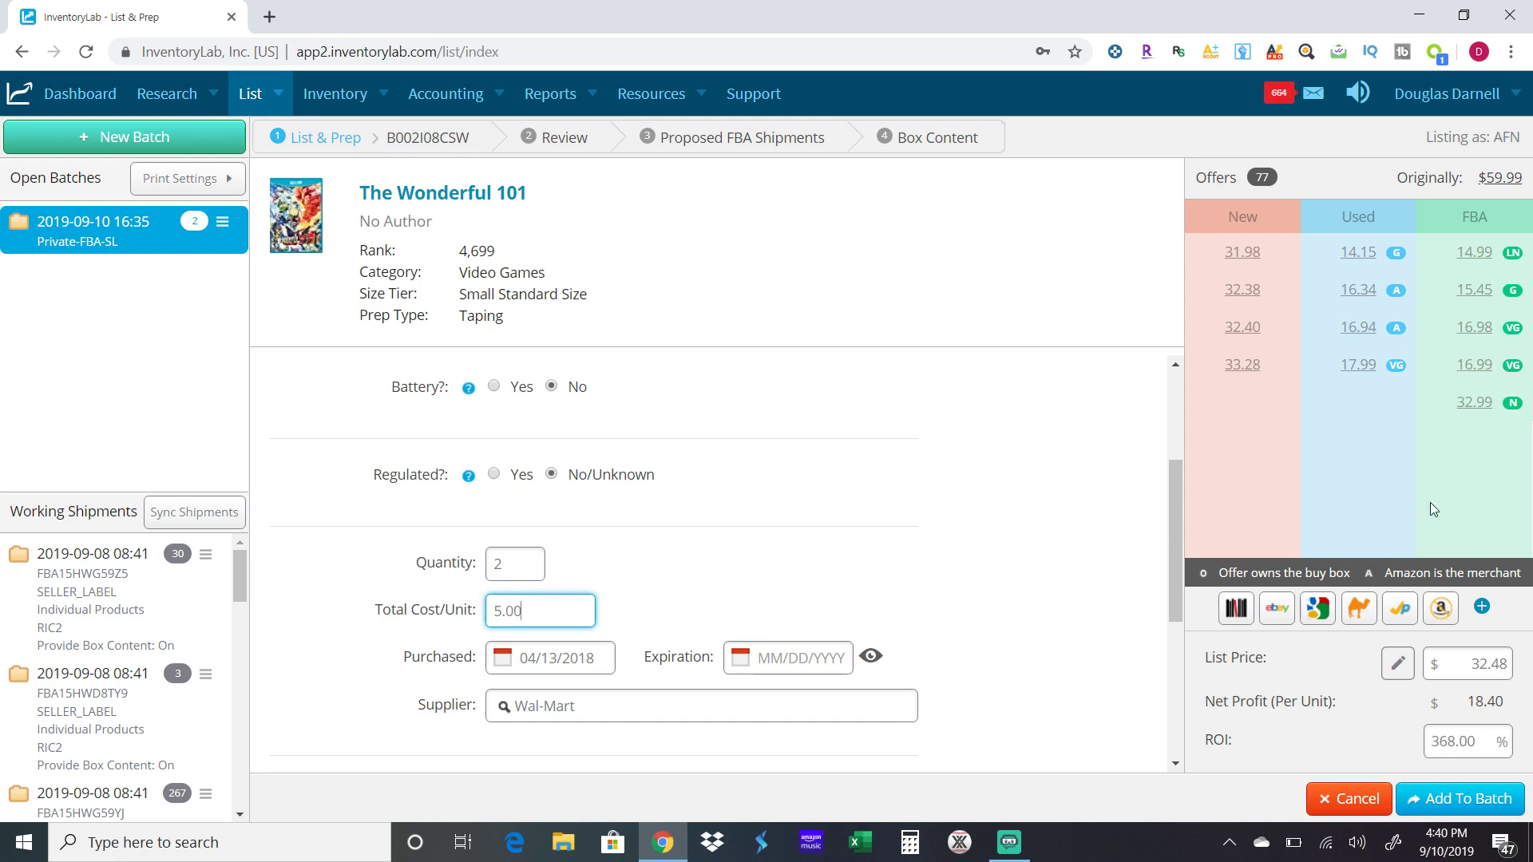
{"action": "left_click", "coordinate": [1473, 403]}
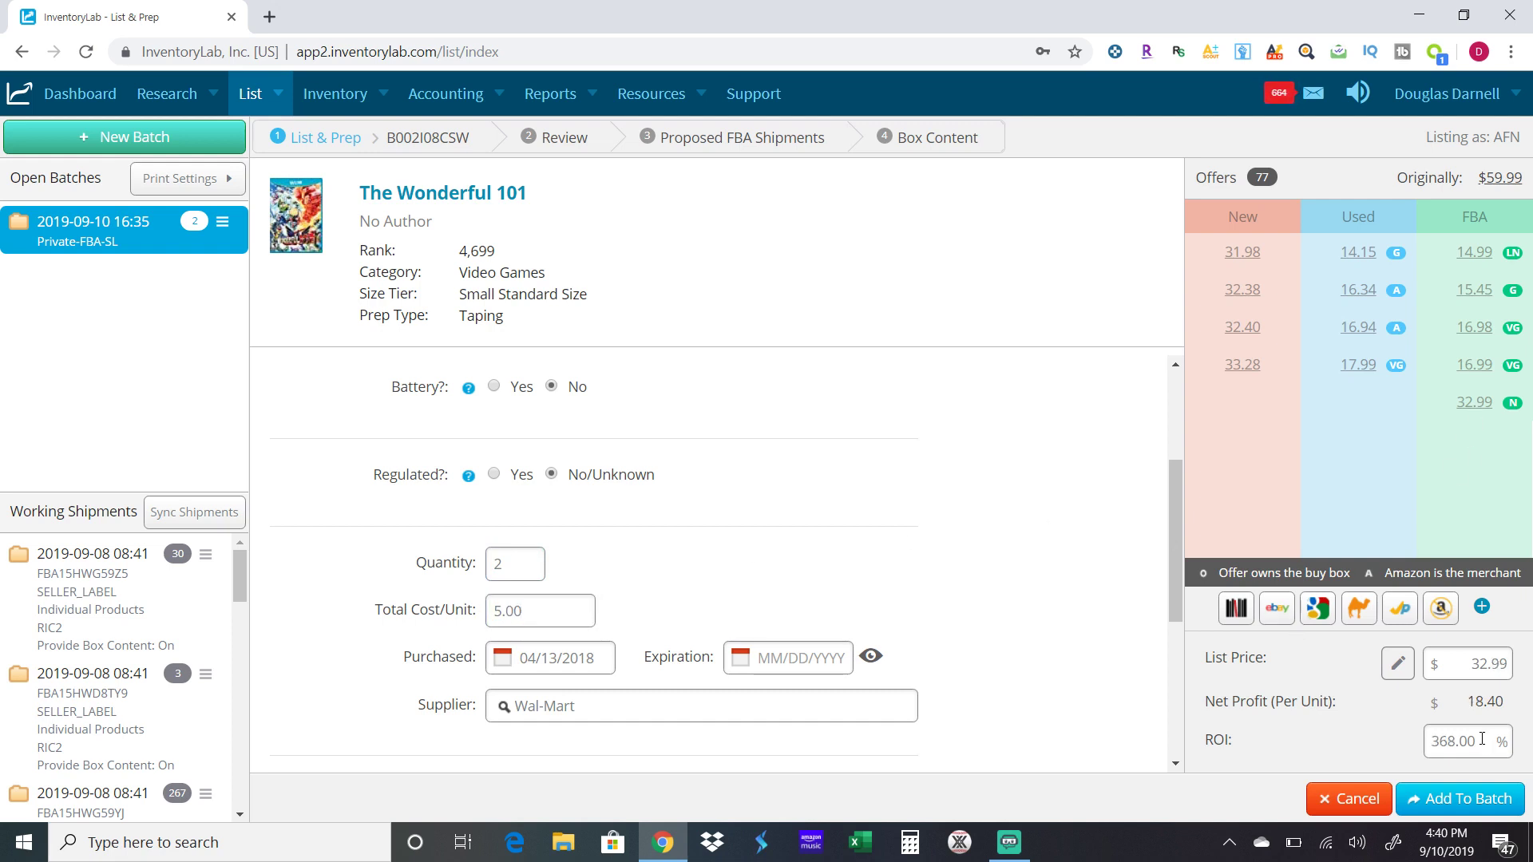
{"action": "left_click", "coordinate": [1473, 796]}
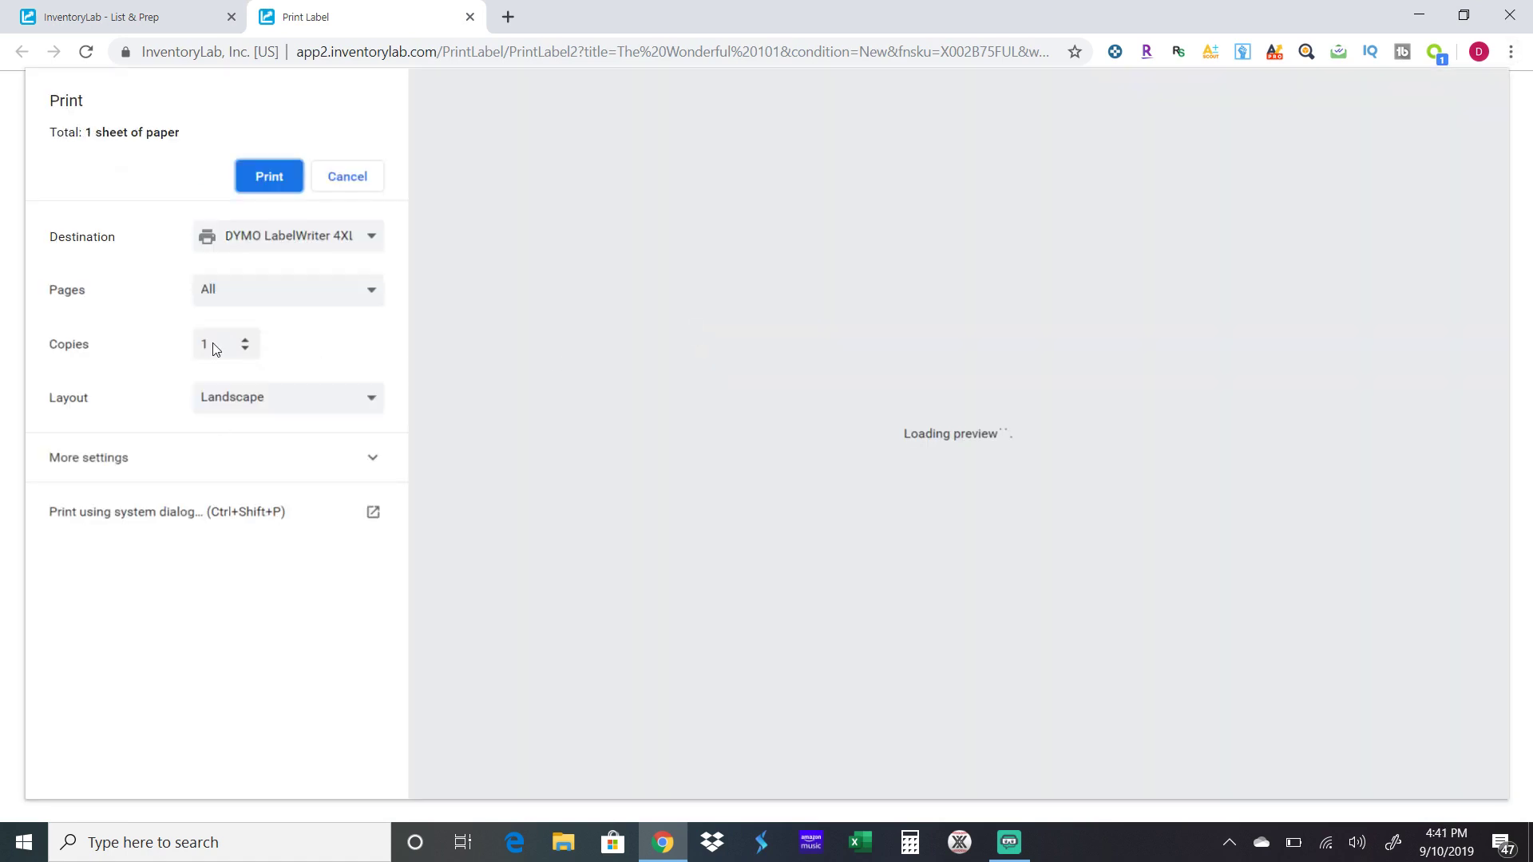
- Set the label print to 2 copies on the DYMO LabelWriter 450
{"action": "double_click", "coordinate": [214, 344]}
{"action": "type", "text": "2"}
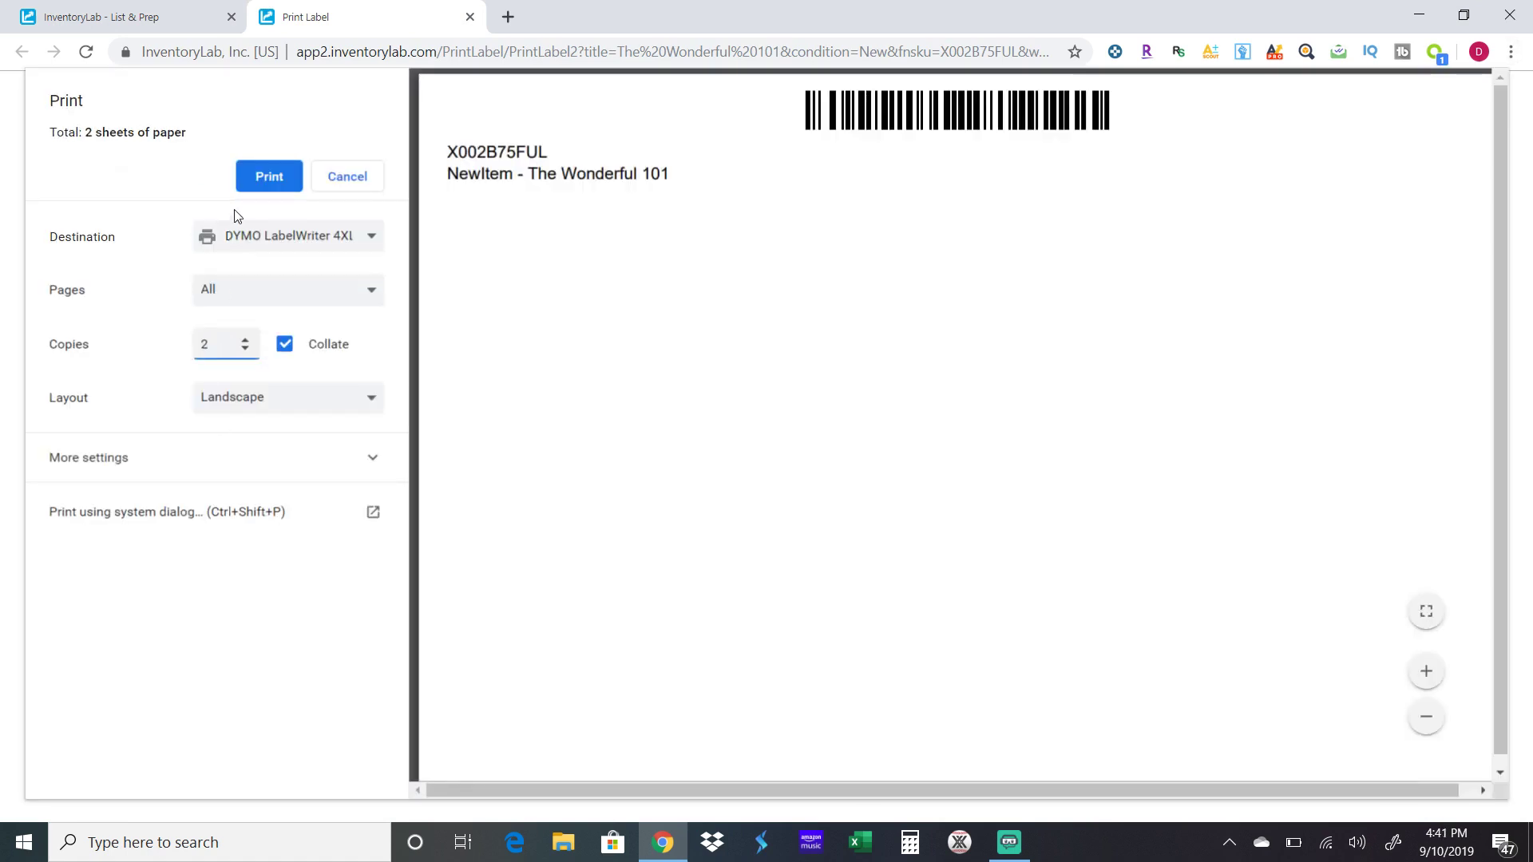
{"action": "left_click", "coordinate": [304, 240]}
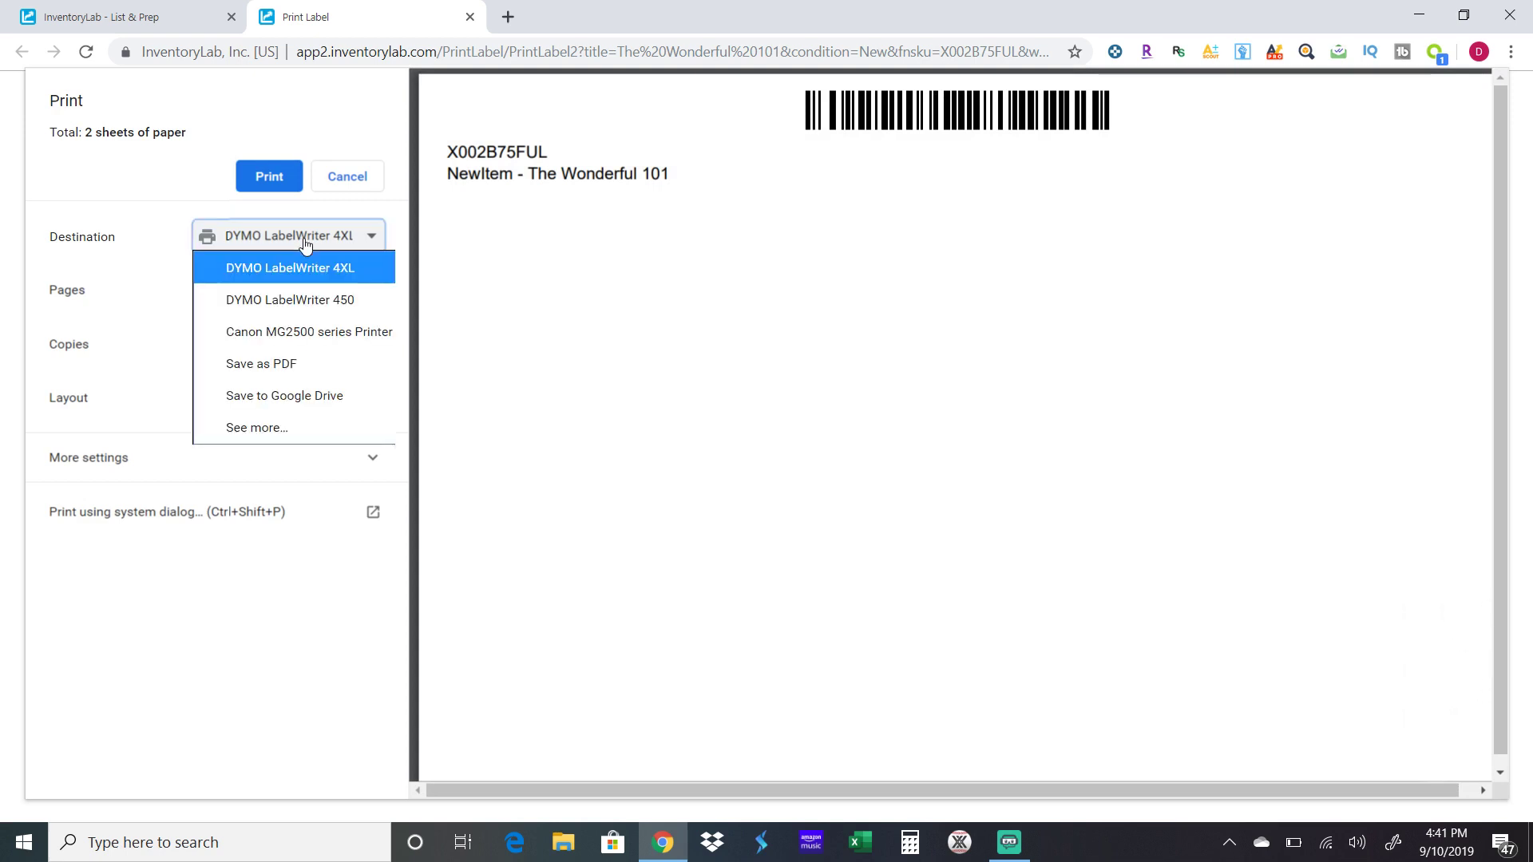
{"action": "left_click", "coordinate": [305, 302]}
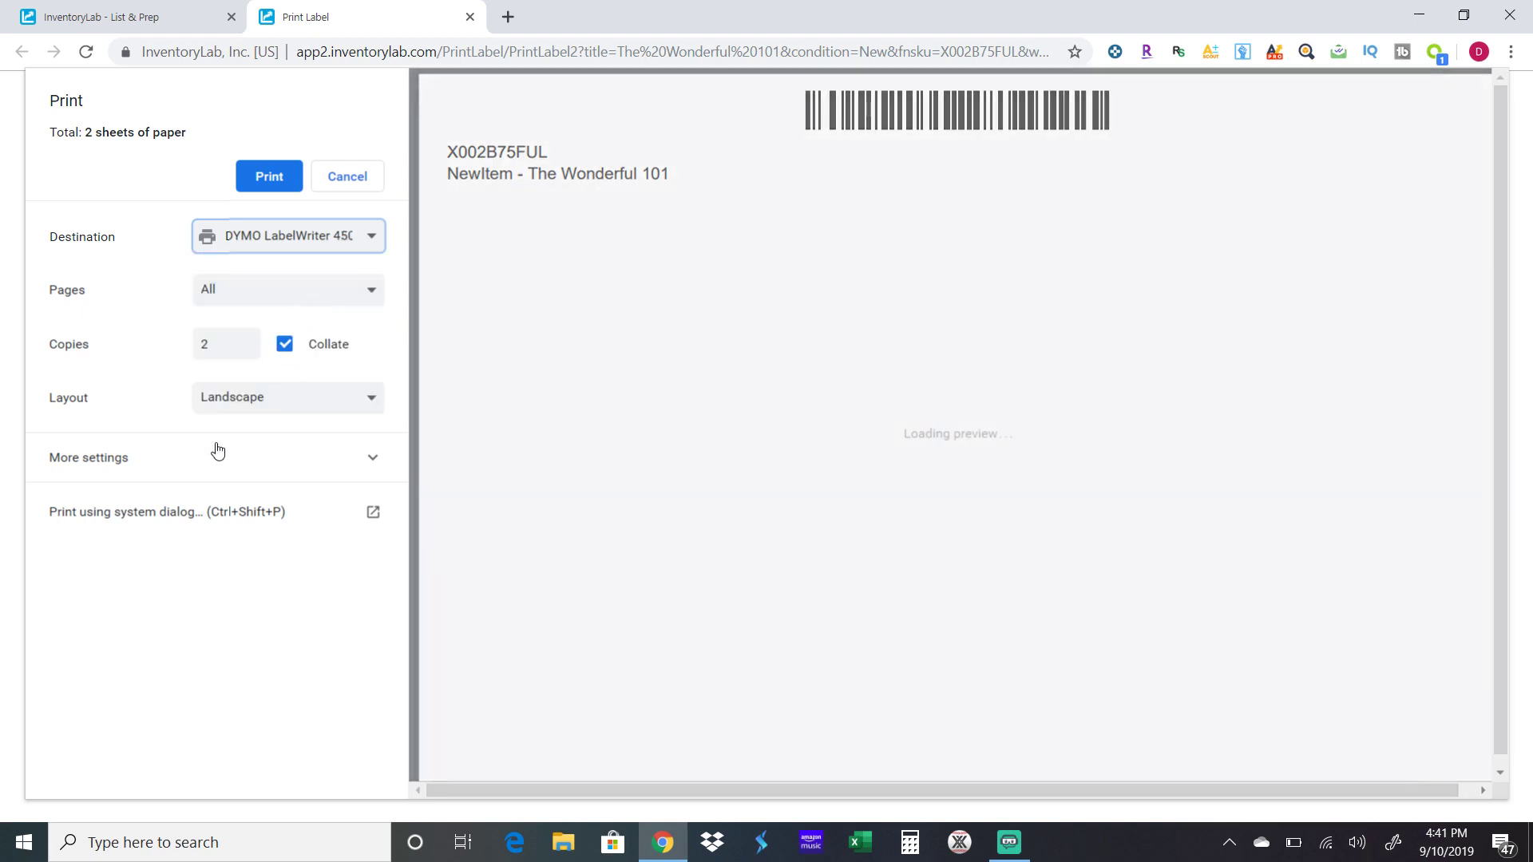
- Choose paper size 30336 1 in x 2-1/8 in and print the labels
{"action": "left_click", "coordinate": [213, 453]}
{"action": "left_click", "coordinate": [347, 518]}
{"action": "scroll", "coordinate": [372, 475], "scroll_direction": "down", "scroll_amount": 5}
{"action": "scroll", "coordinate": [372, 471], "scroll_direction": "down", "scroll_amount": 3}
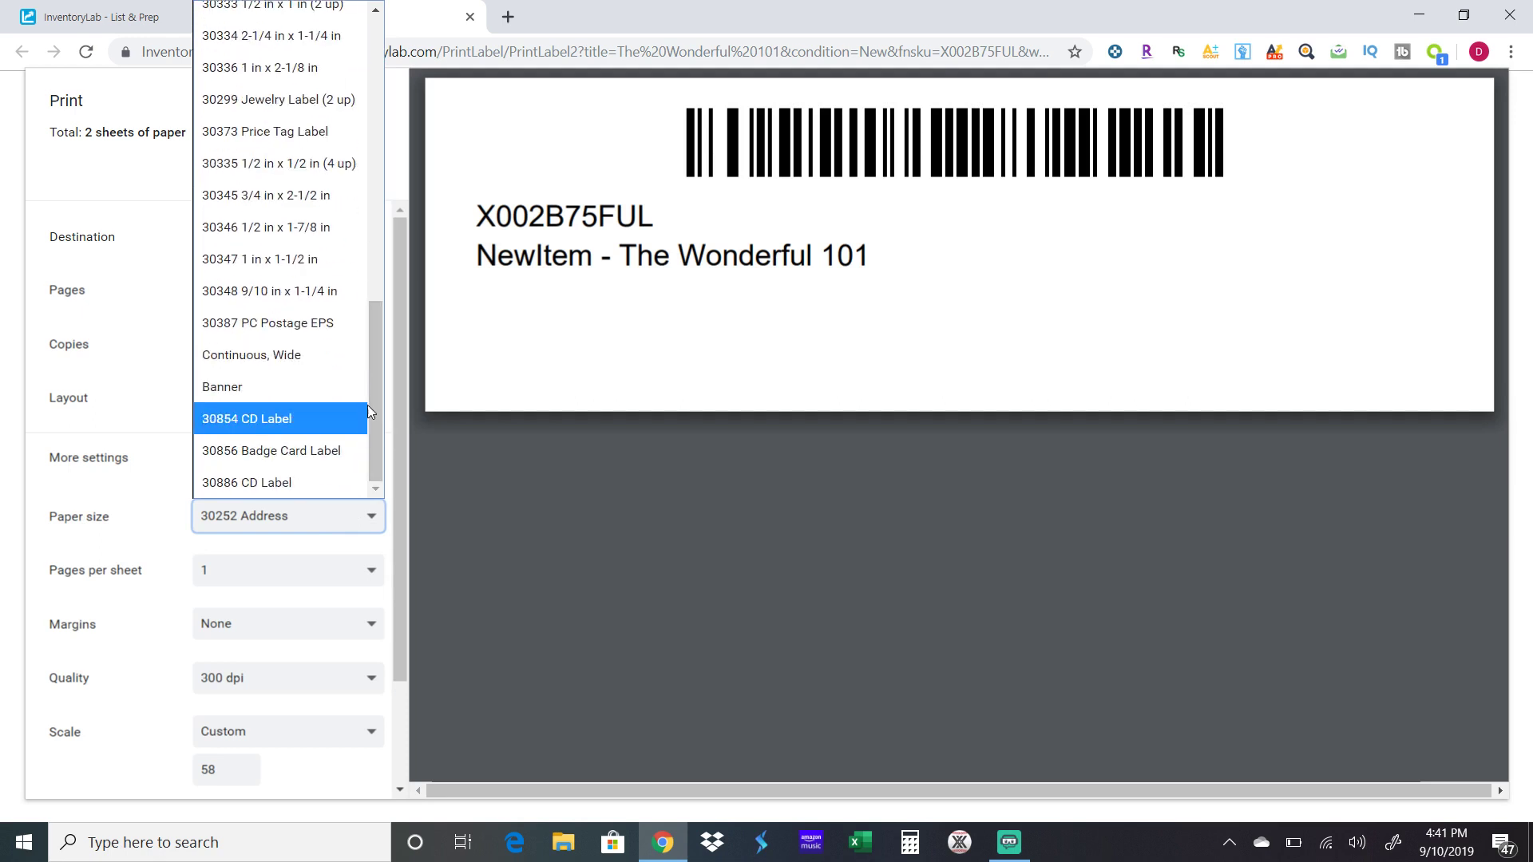
{"action": "left_click_drag", "start_coordinate": [374, 409], "coordinate": [375, 391]}
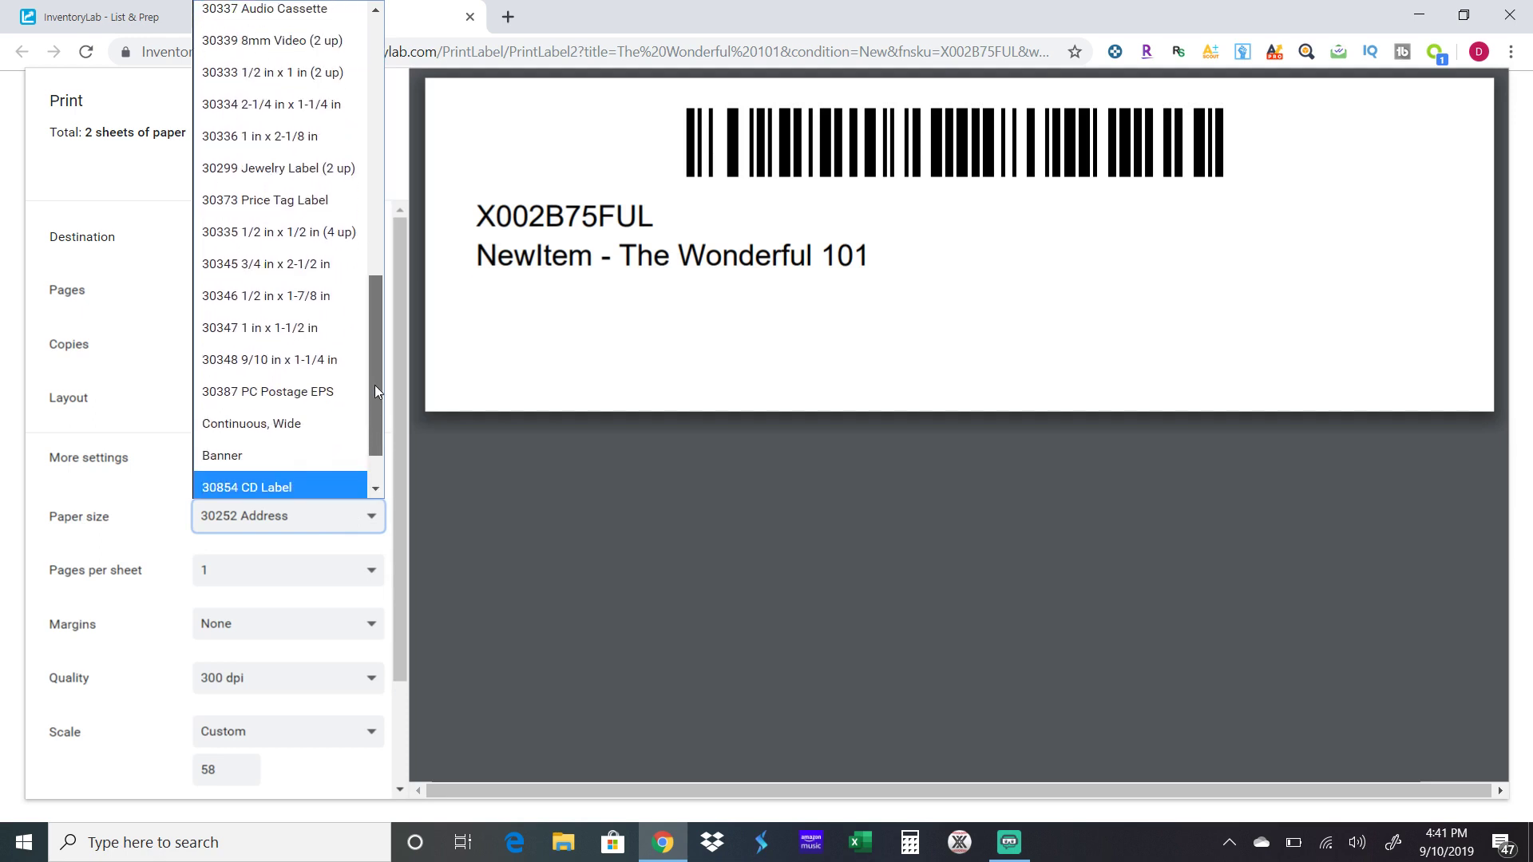
{"action": "left_click", "coordinate": [328, 142]}
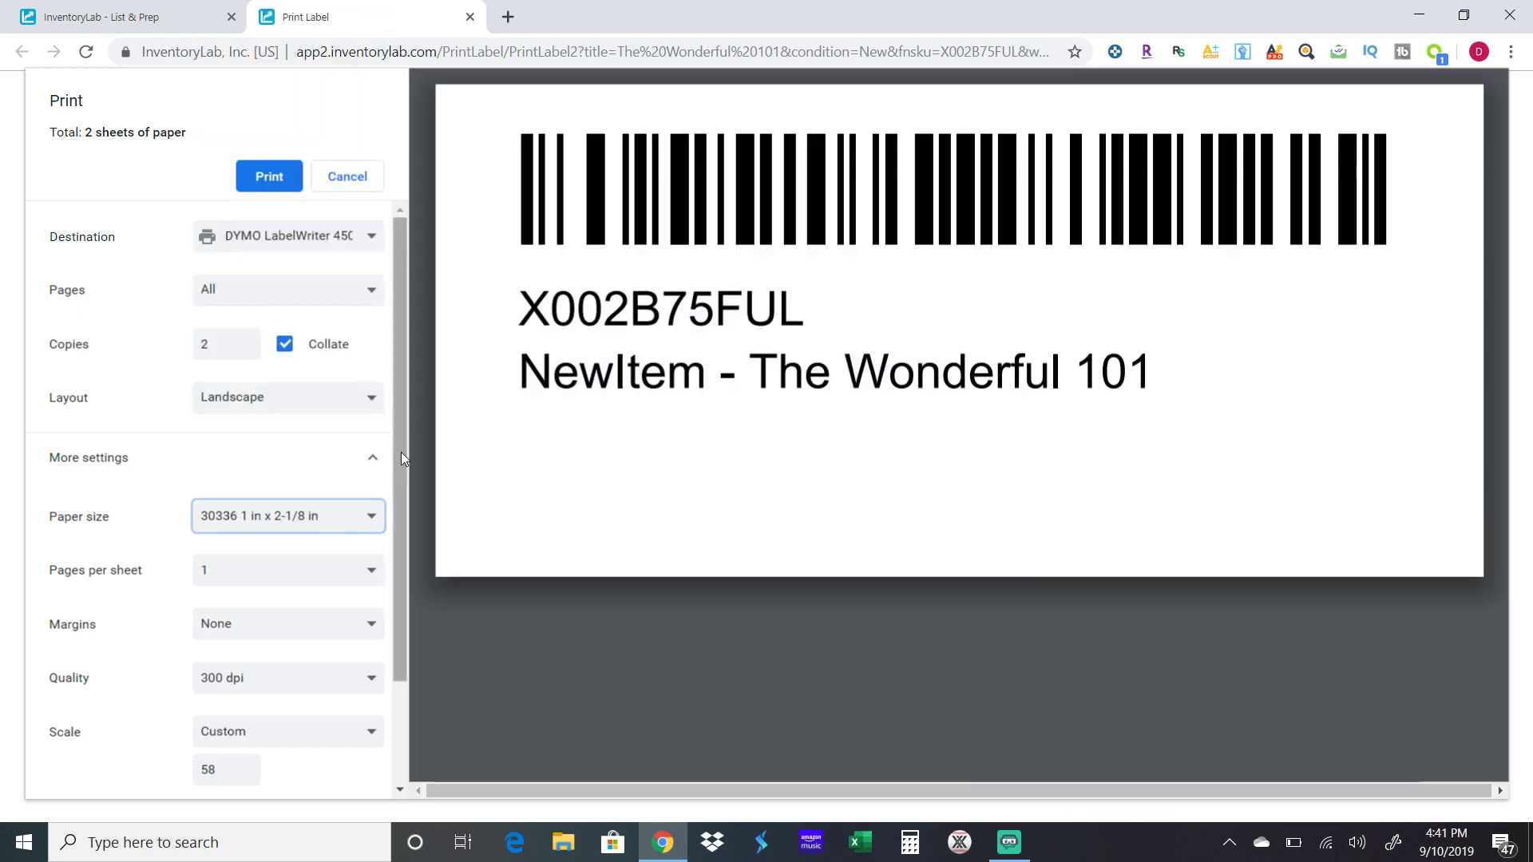
{"action": "left_click_drag", "start_coordinate": [401, 453], "coordinate": [404, 543]}
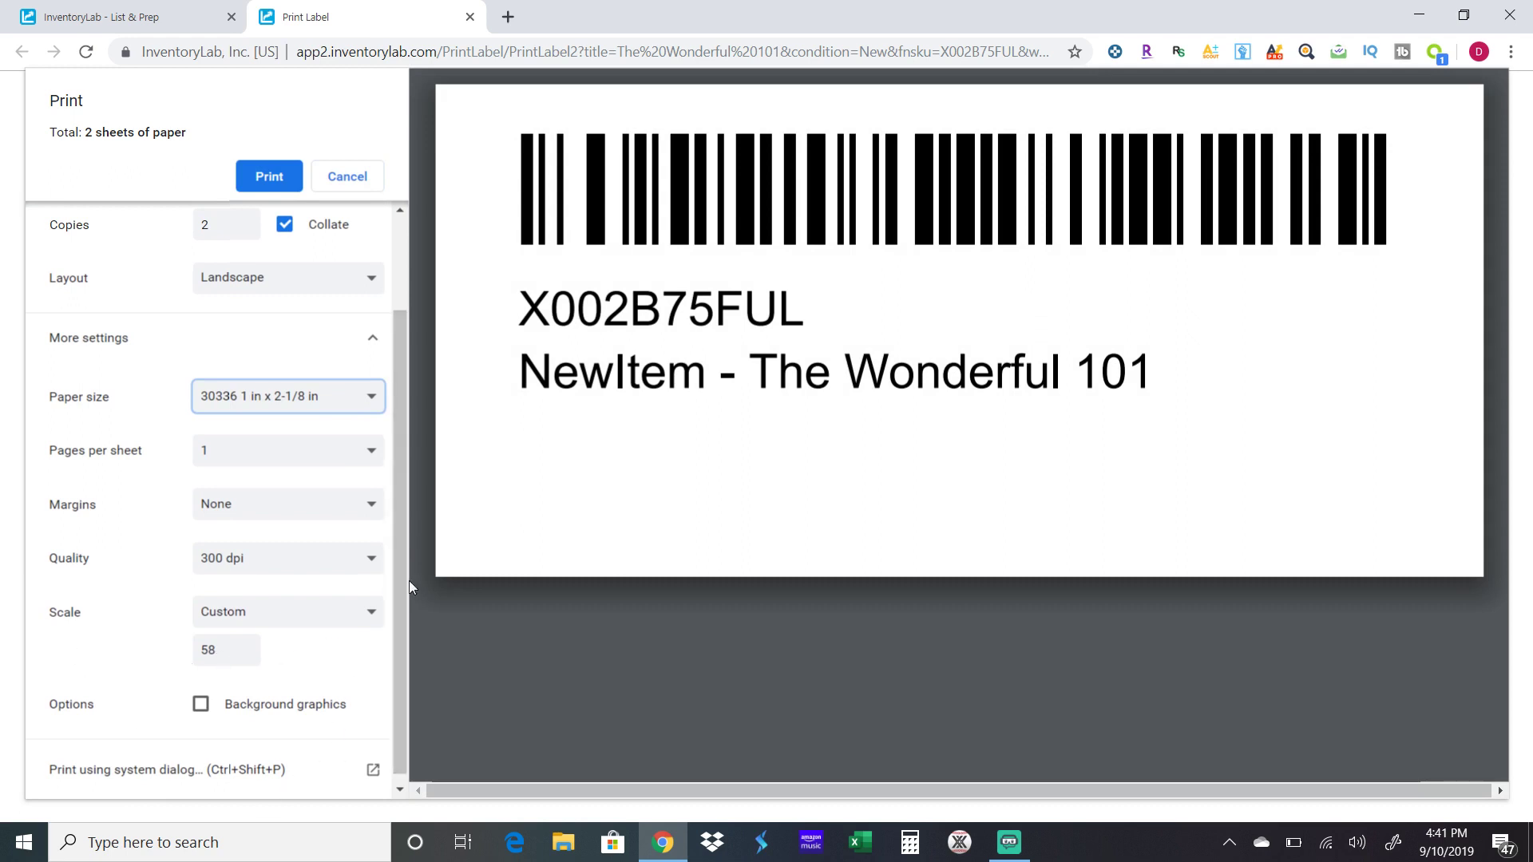
{"action": "scroll", "coordinate": [385, 375], "scroll_direction": "up", "scroll_amount": 2}
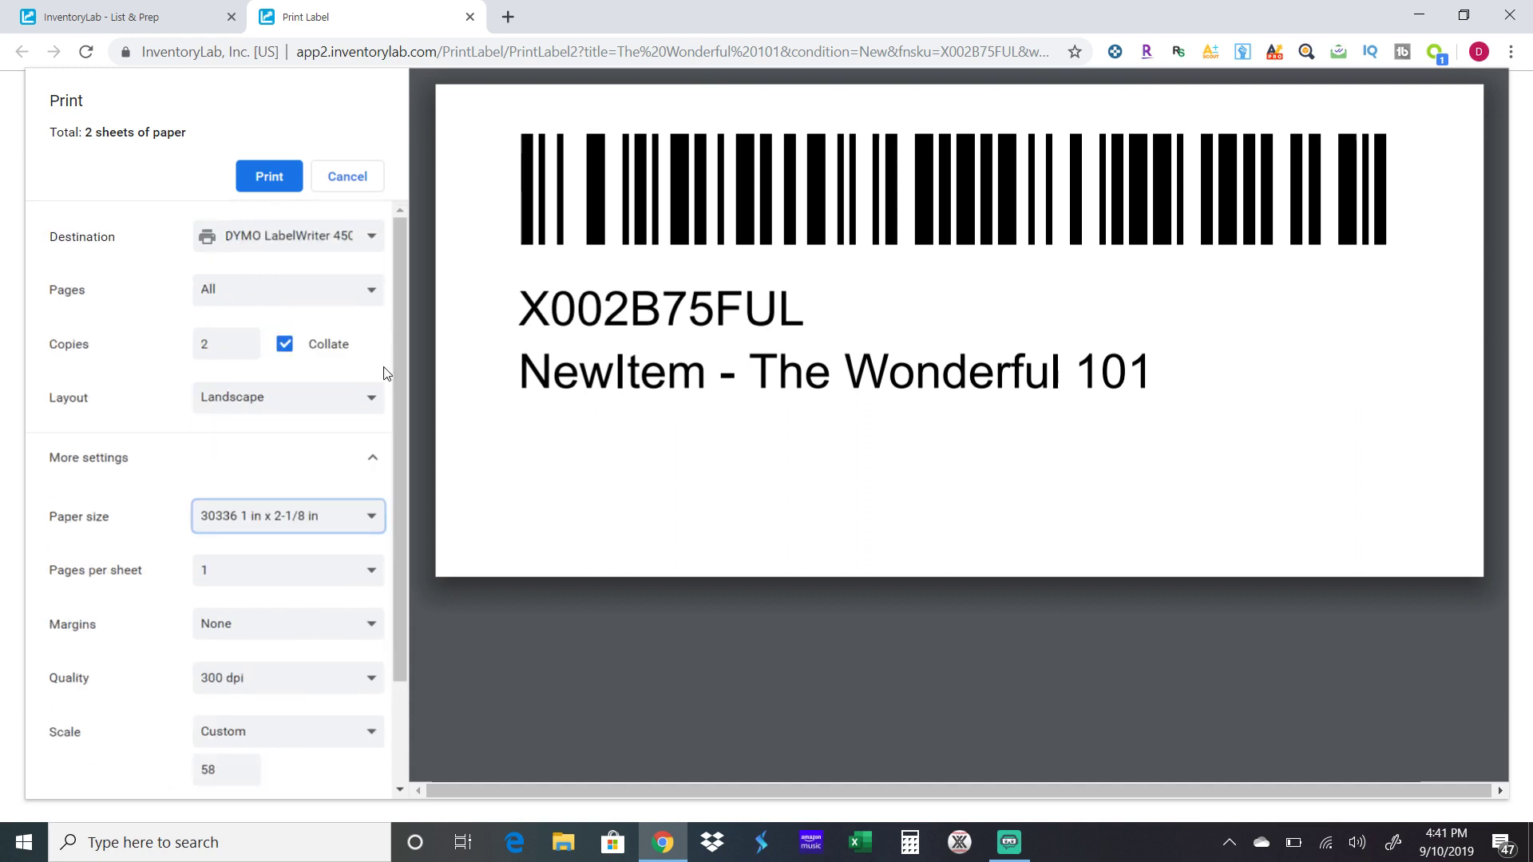
{"action": "left_click", "coordinate": [270, 177]}
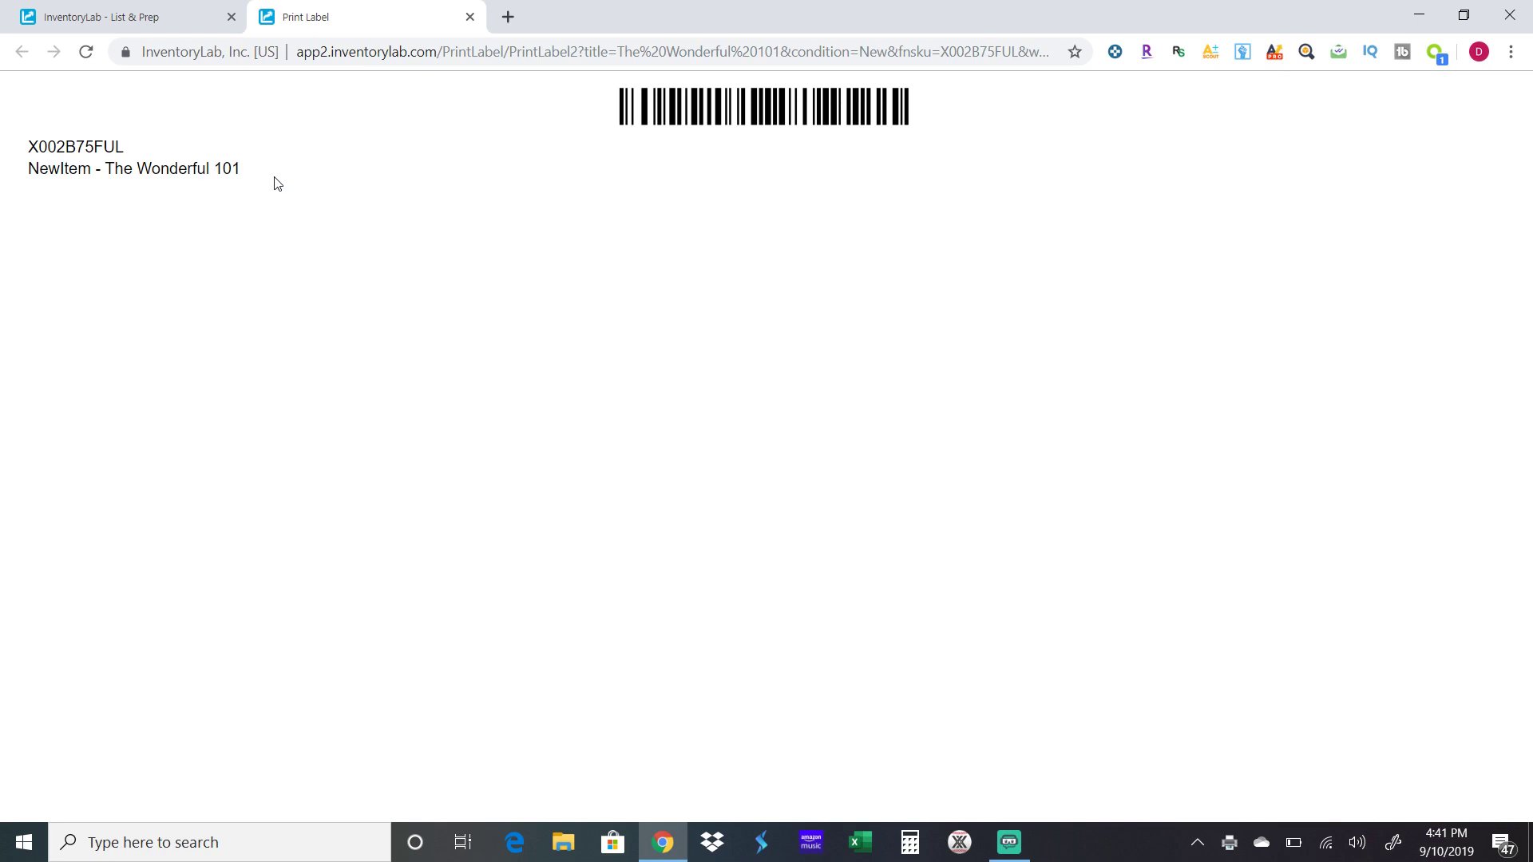
{"action": "left_click", "coordinate": [472, 20]}
{"action": "type", "text": "008888167440"}
{"action": "key", "text": "Return"}
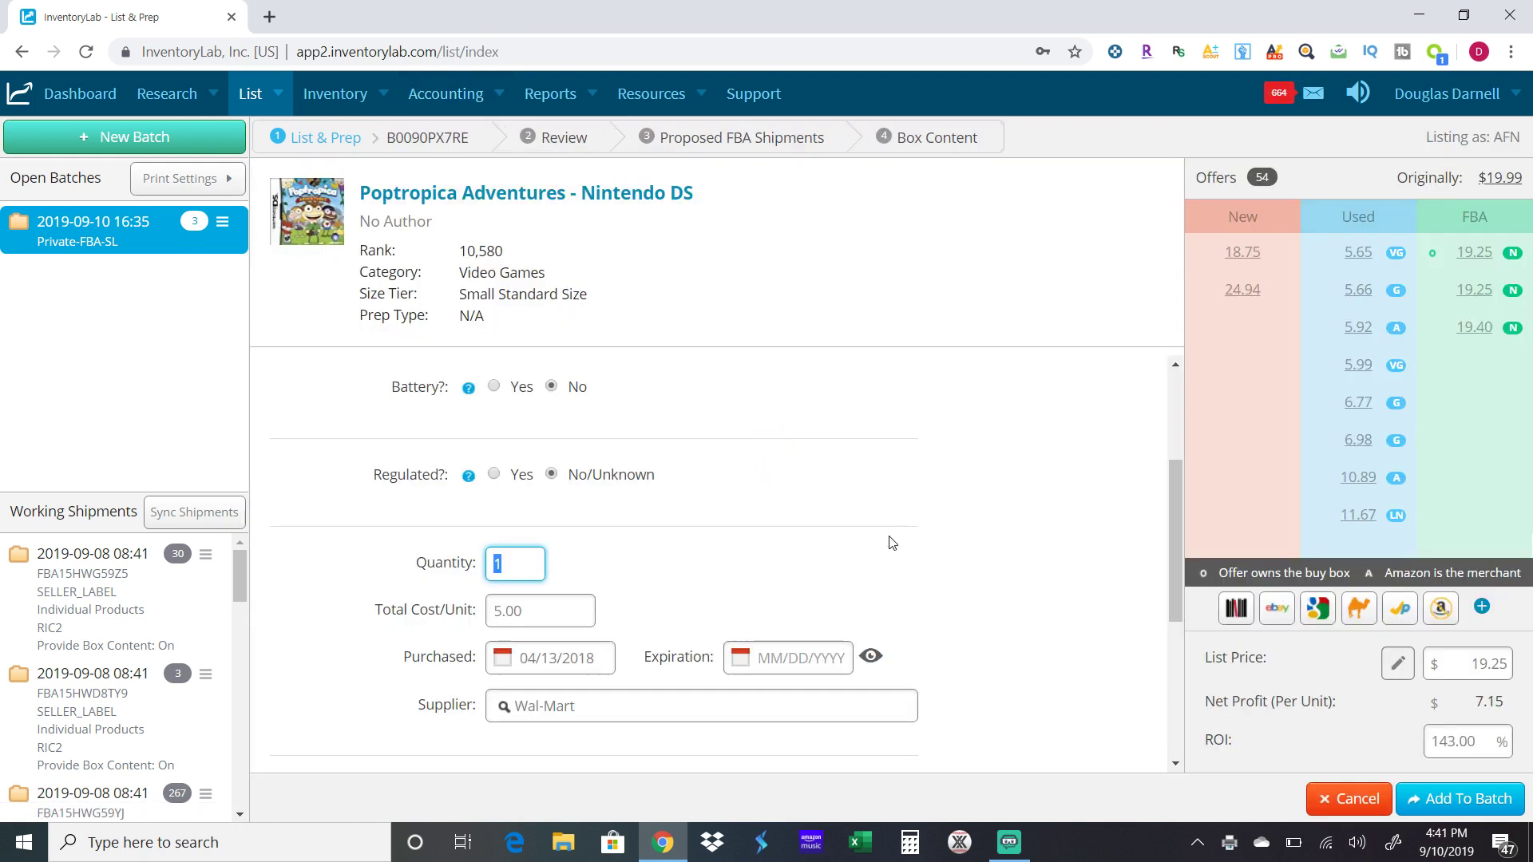
- Add the loaded Poptropica Adventures listing, bringing the batch to 4 MSKUs and 6 items
{"action": "left_click", "coordinate": [1469, 807]}
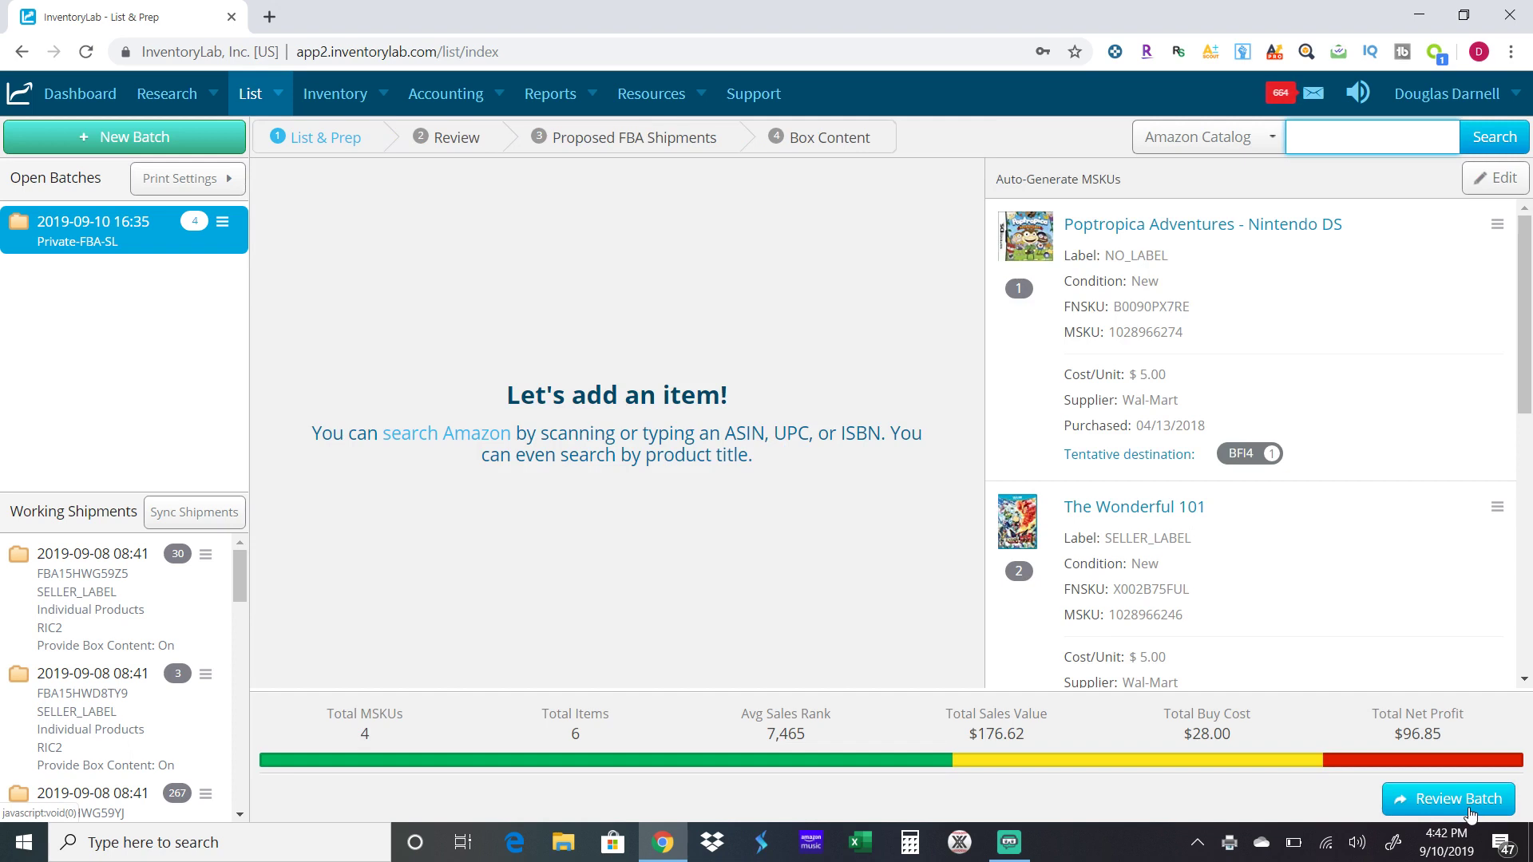
{"action": "left_click_drag", "start_coordinate": [1525, 389], "coordinate": [1529, 668]}
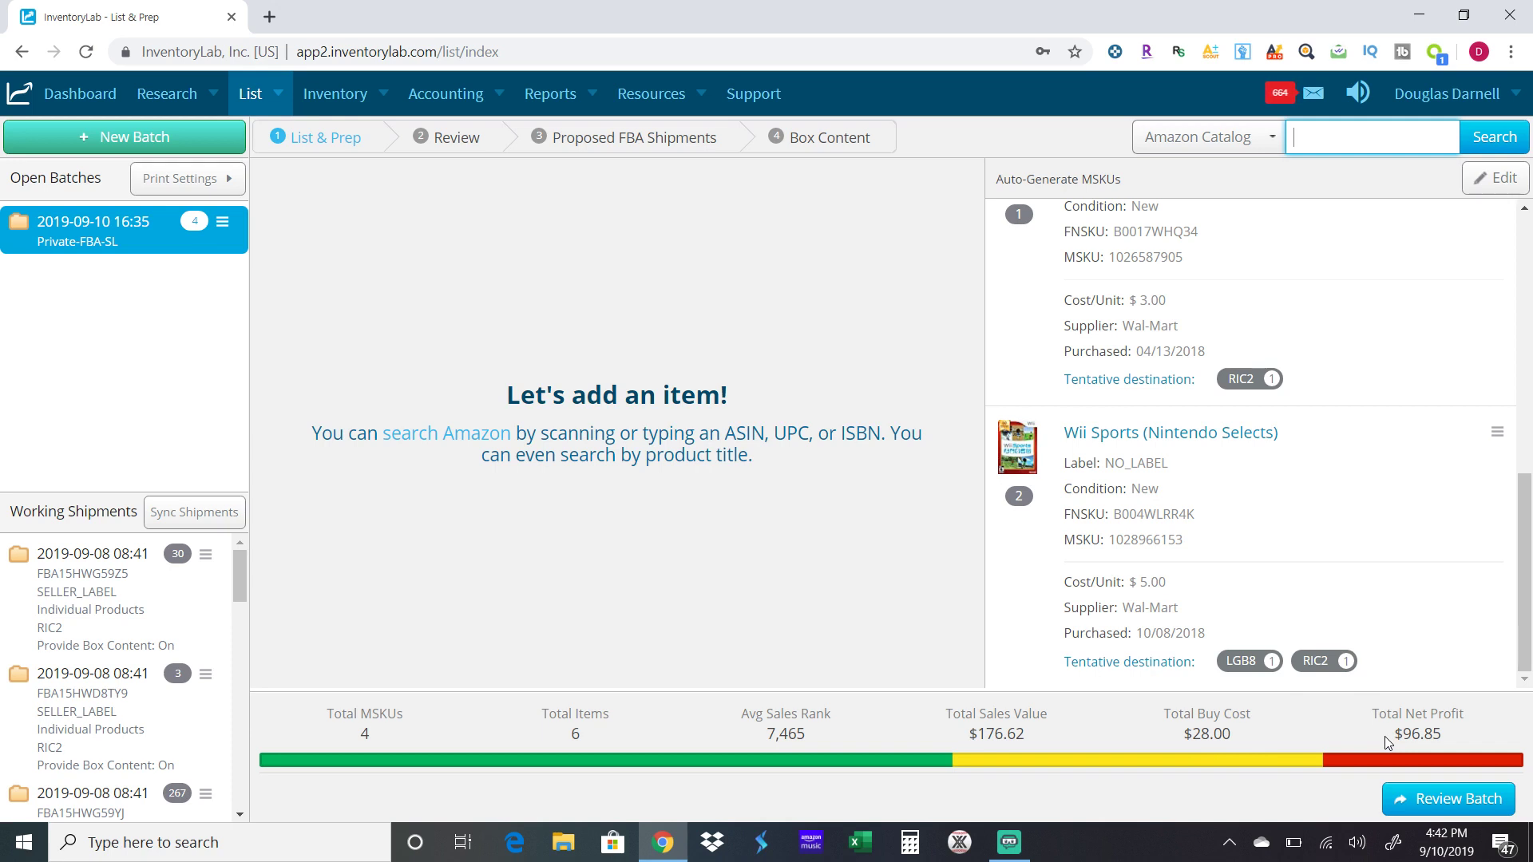
- Check the batch totals of 4 MSKUs and 6 items, then advance the batch to Review
{"action": "left_click_drag", "start_coordinate": [1443, 739], "coordinate": [342, 719]}
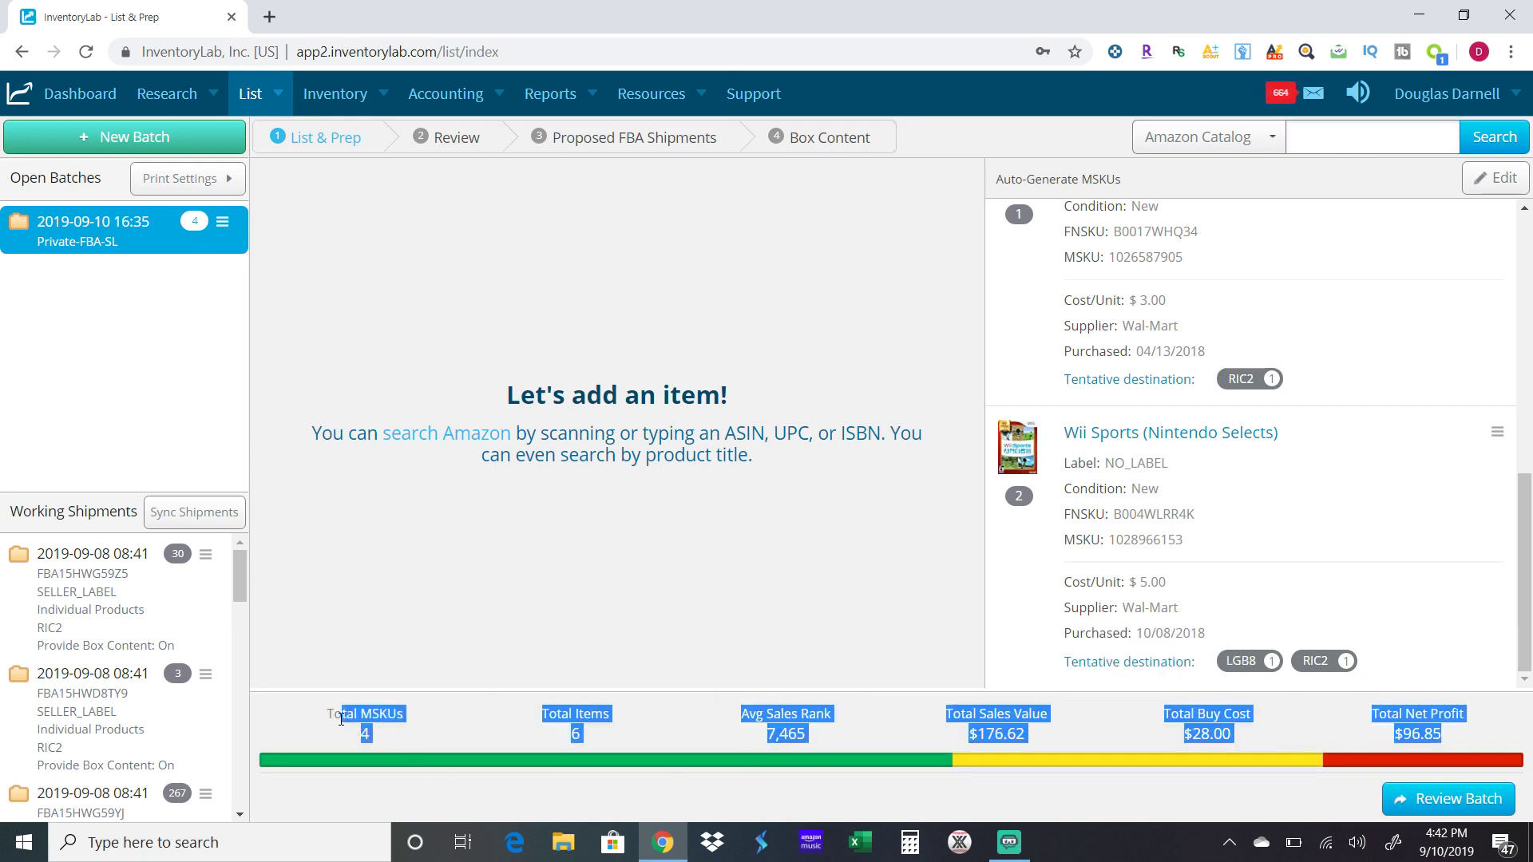
{"action": "left_click", "coordinate": [317, 720]}
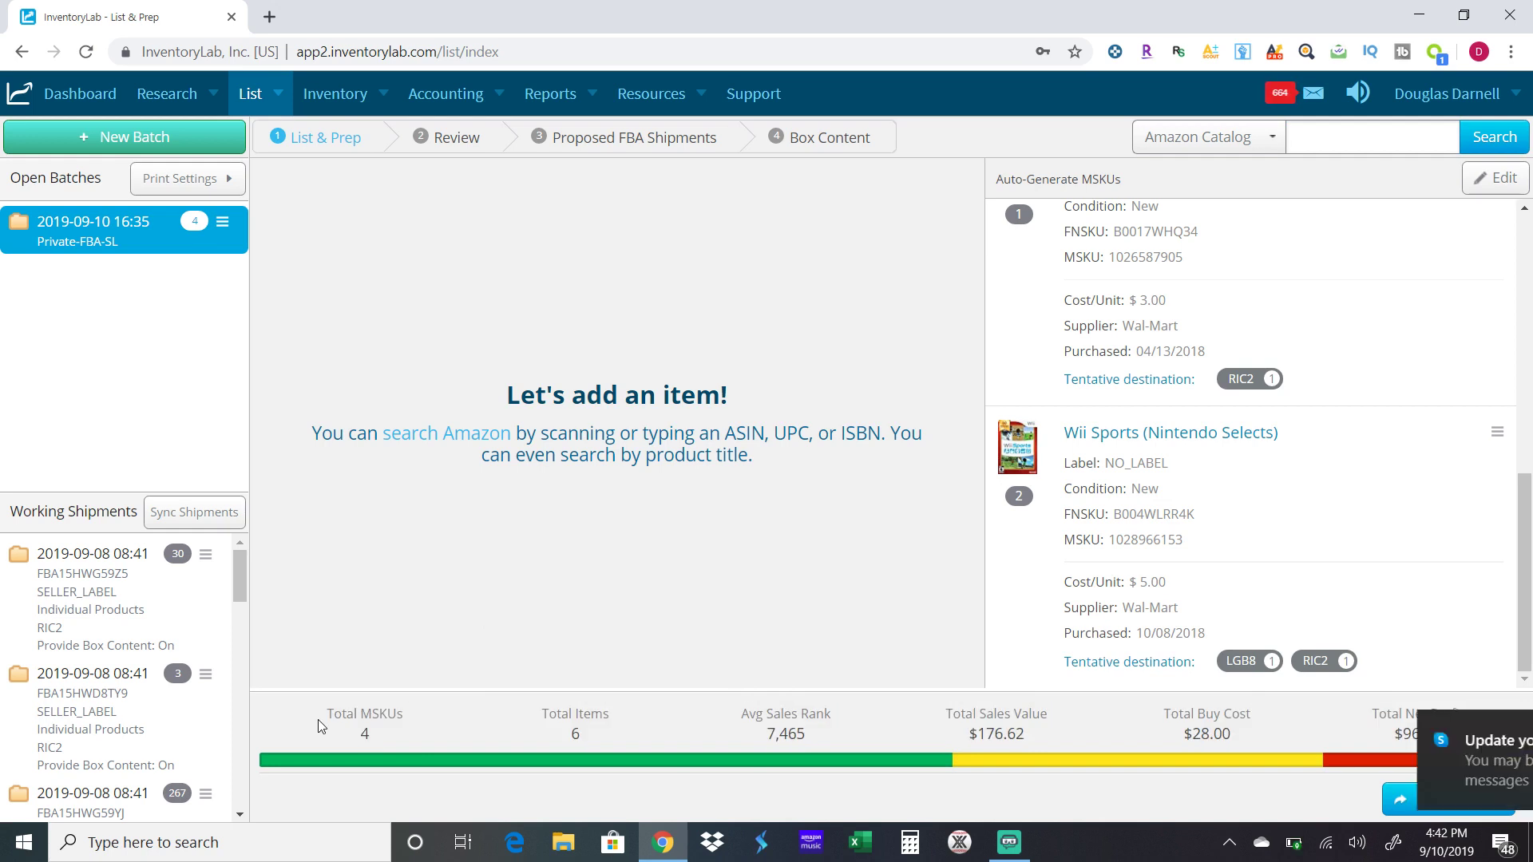
{"action": "left_click", "coordinate": [1497, 732]}
{"action": "left_click", "coordinate": [1465, 804]}
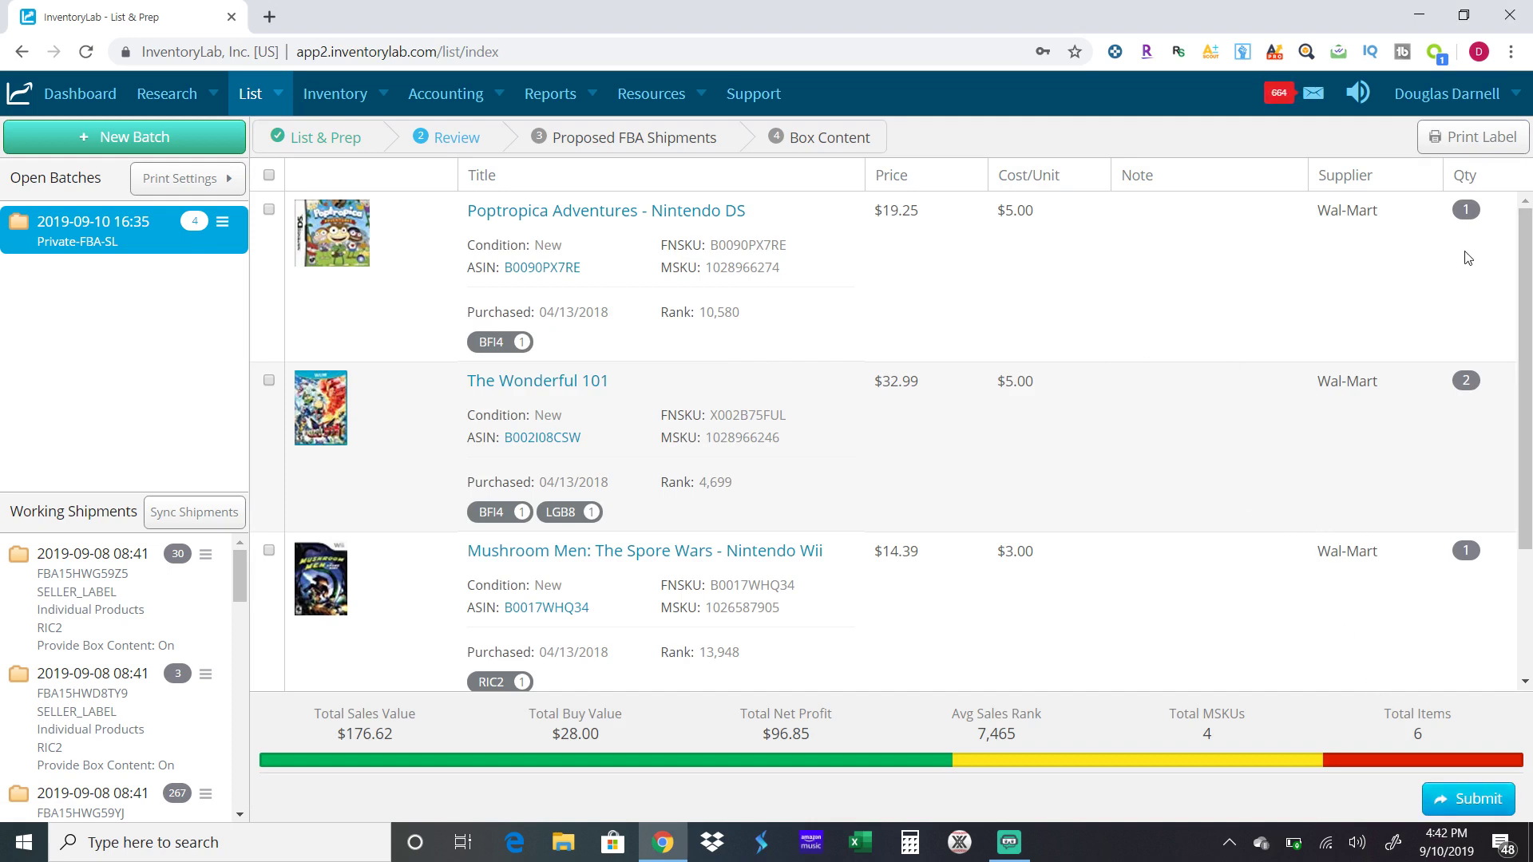
- Step back to List & Prep, return to Review Batch, and submit the batch
{"action": "scroll", "coordinate": [1526, 551], "scroll_direction": "down", "scroll_amount": 2}
{"action": "scroll", "coordinate": [1527, 555], "scroll_direction": "up", "scroll_amount": 2}
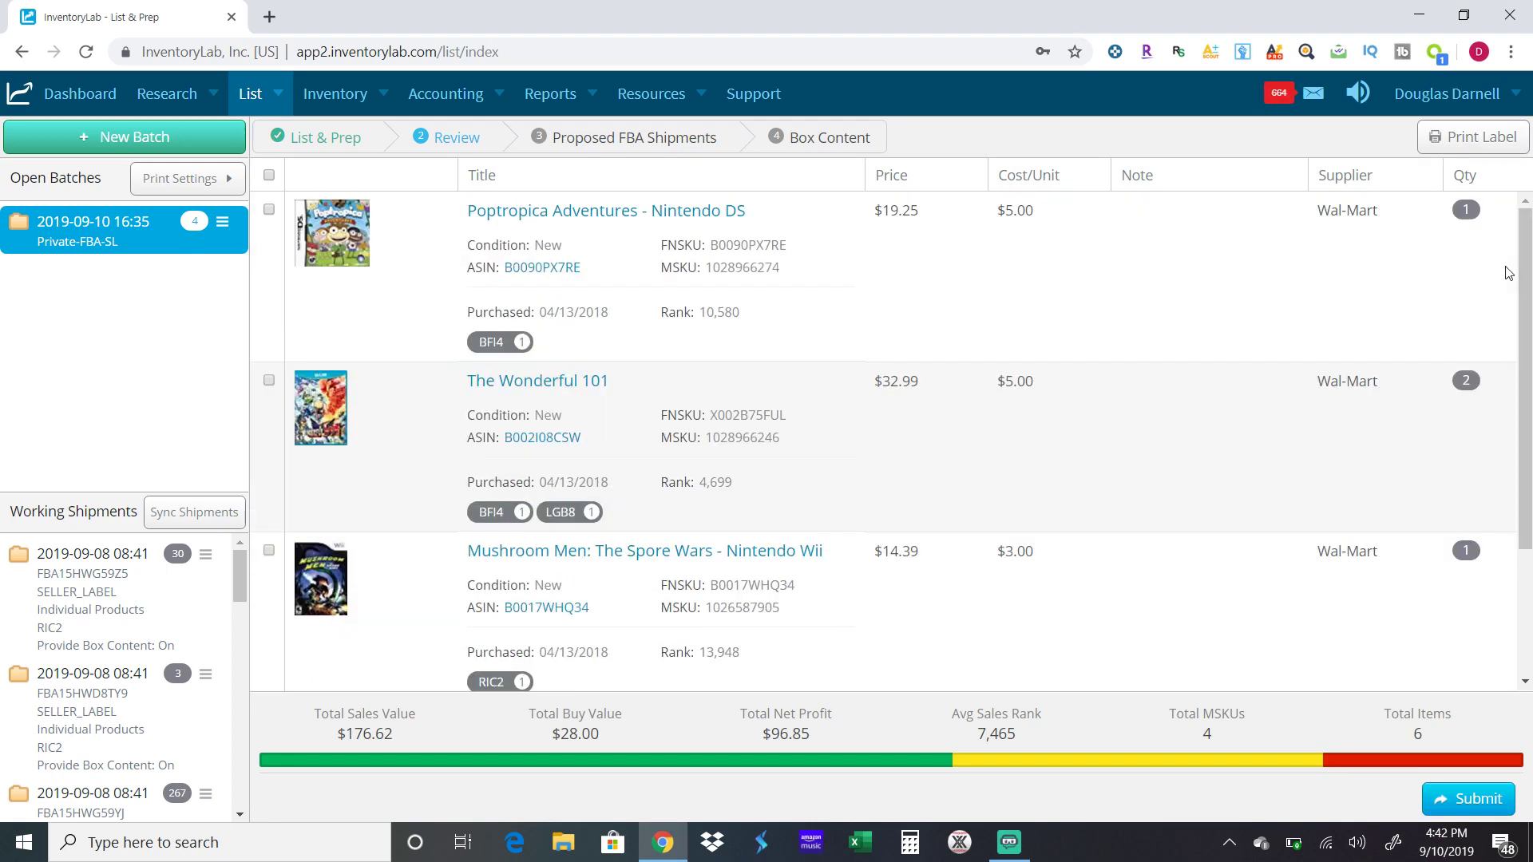
{"action": "left_click", "coordinate": [346, 141]}
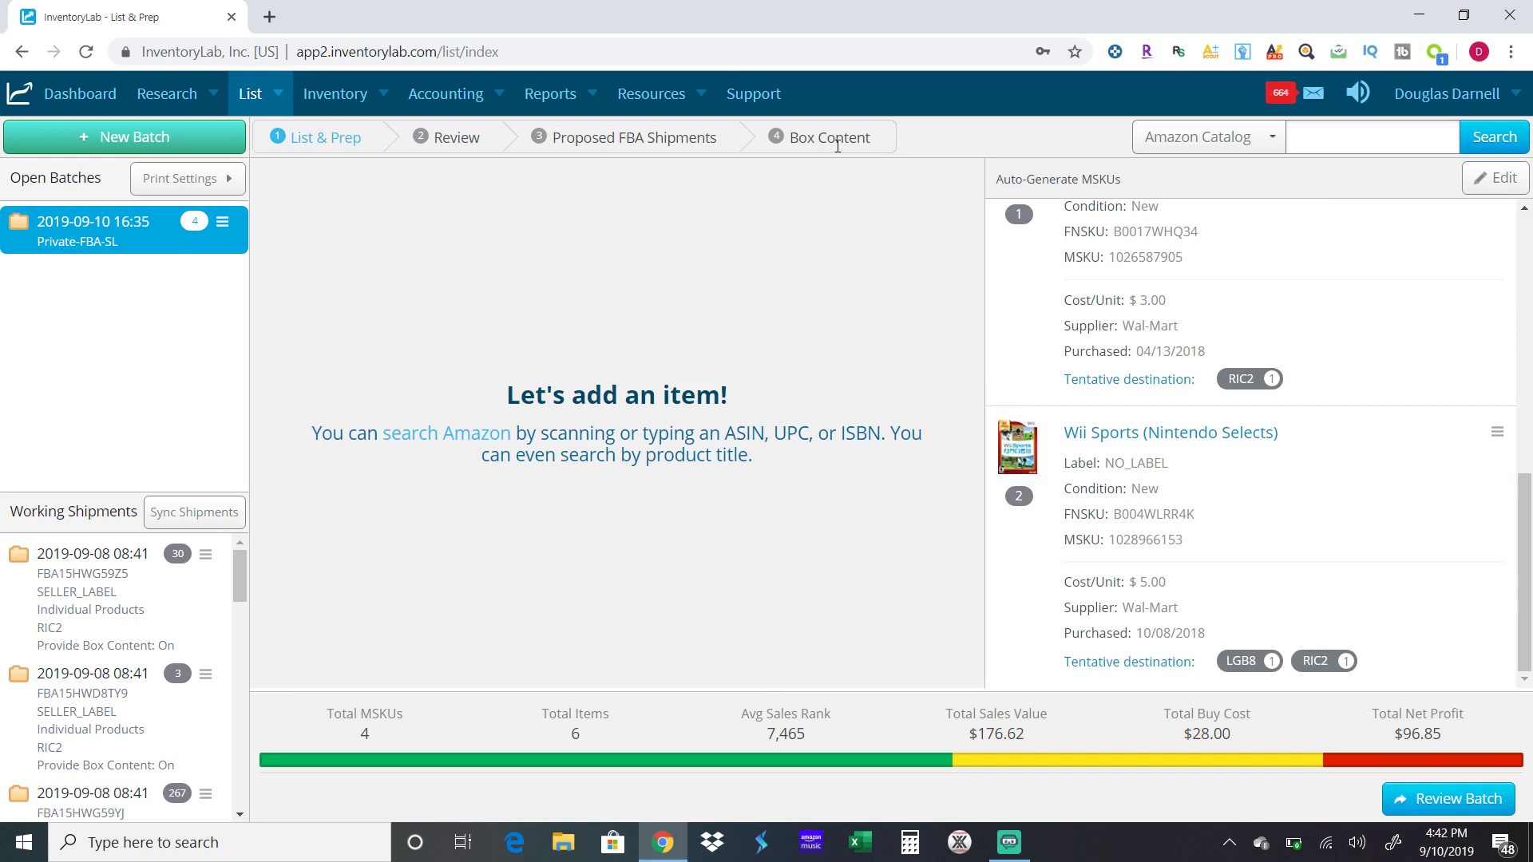
{"action": "left_click", "coordinate": [1465, 805]}
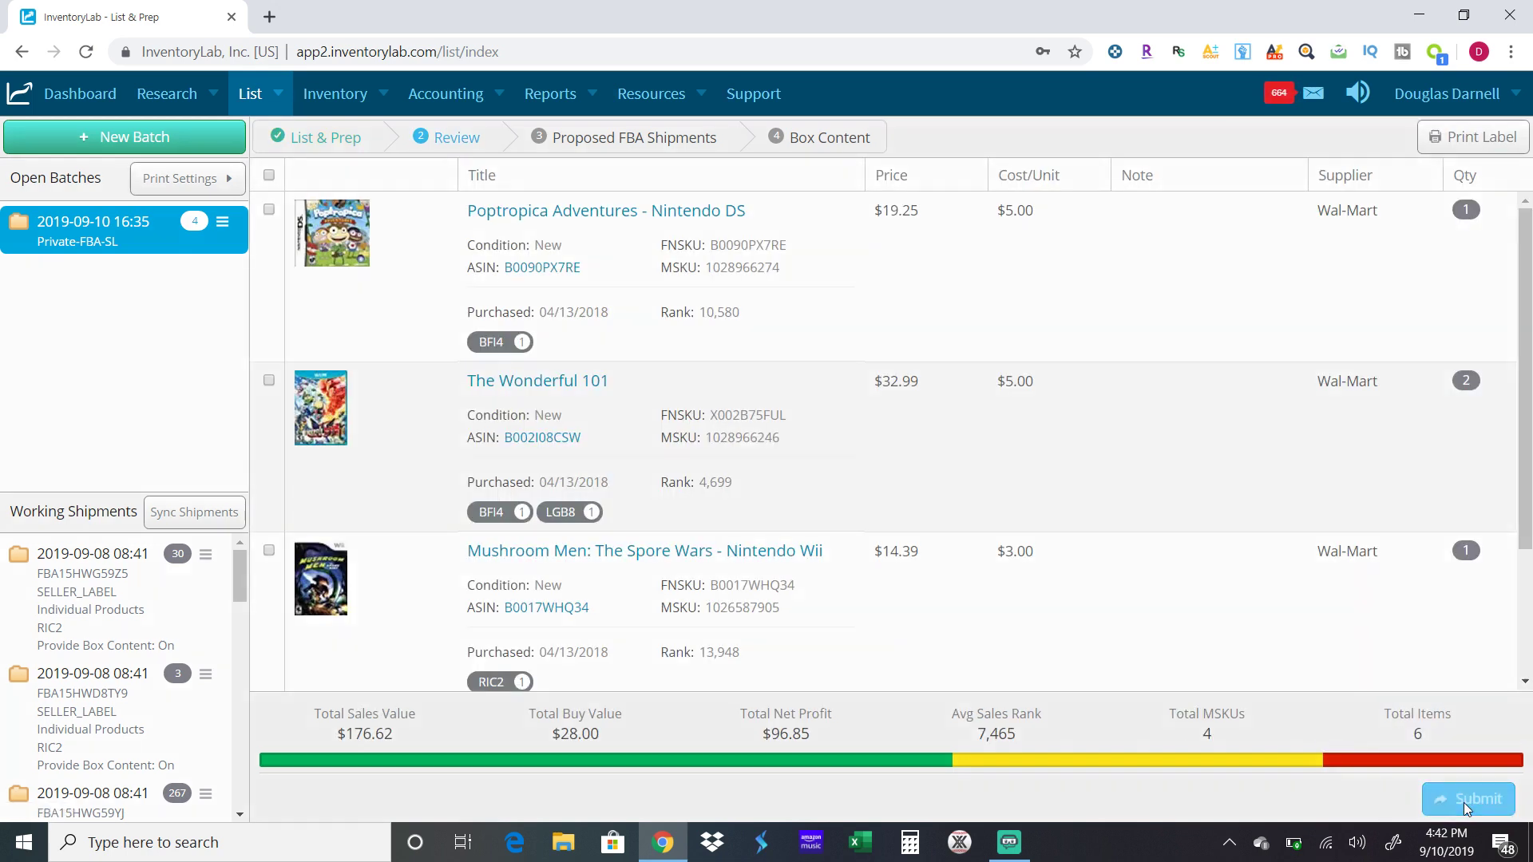
{"action": "left_click", "coordinate": [1466, 801]}
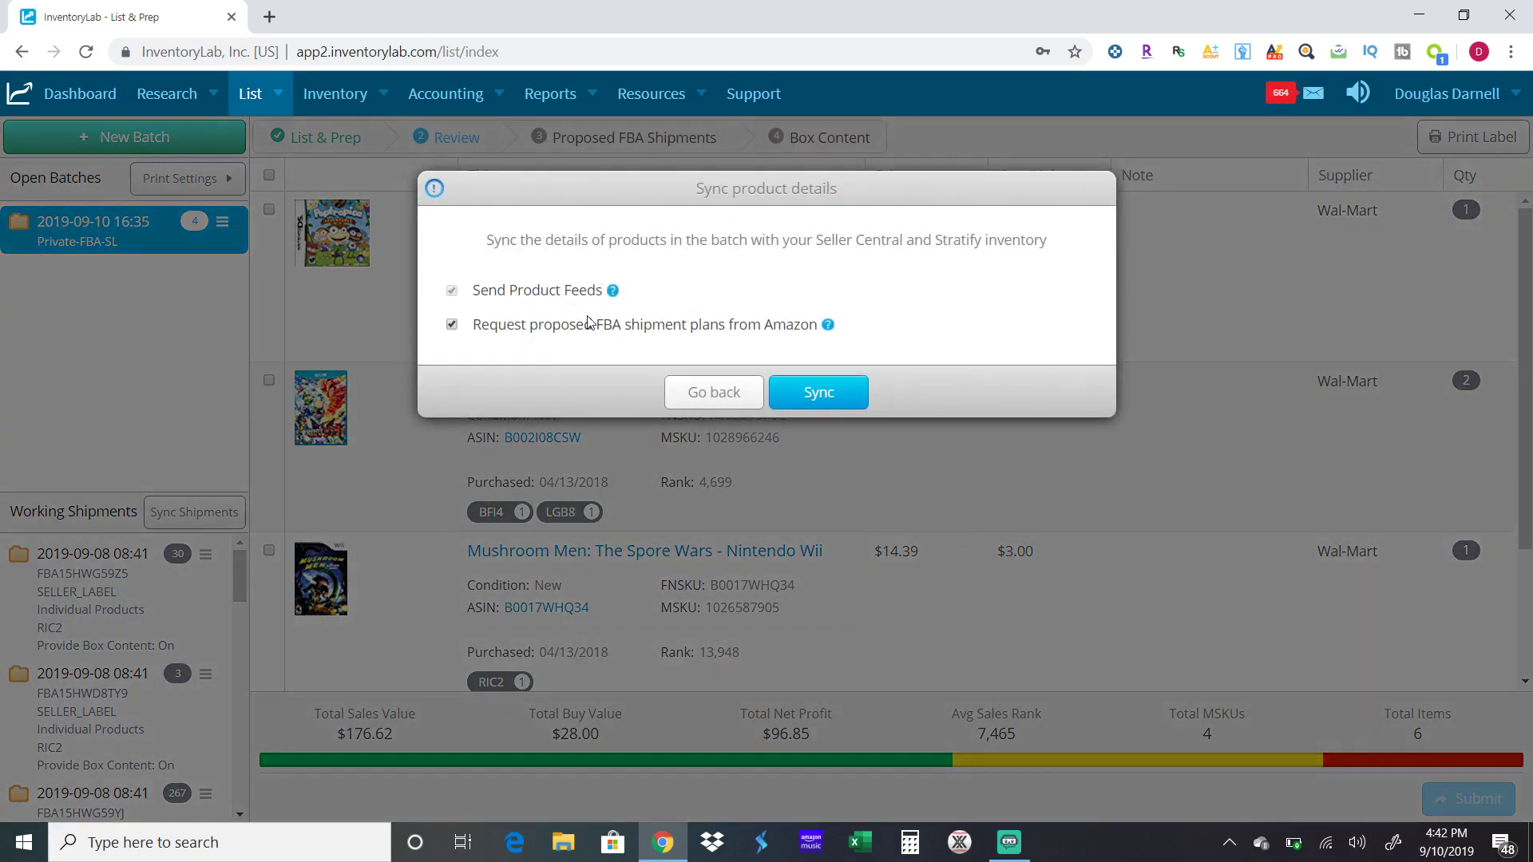
- Sync with product feeds and FBA shipment plan requests both kept checked
{"action": "left_click", "coordinate": [804, 392]}
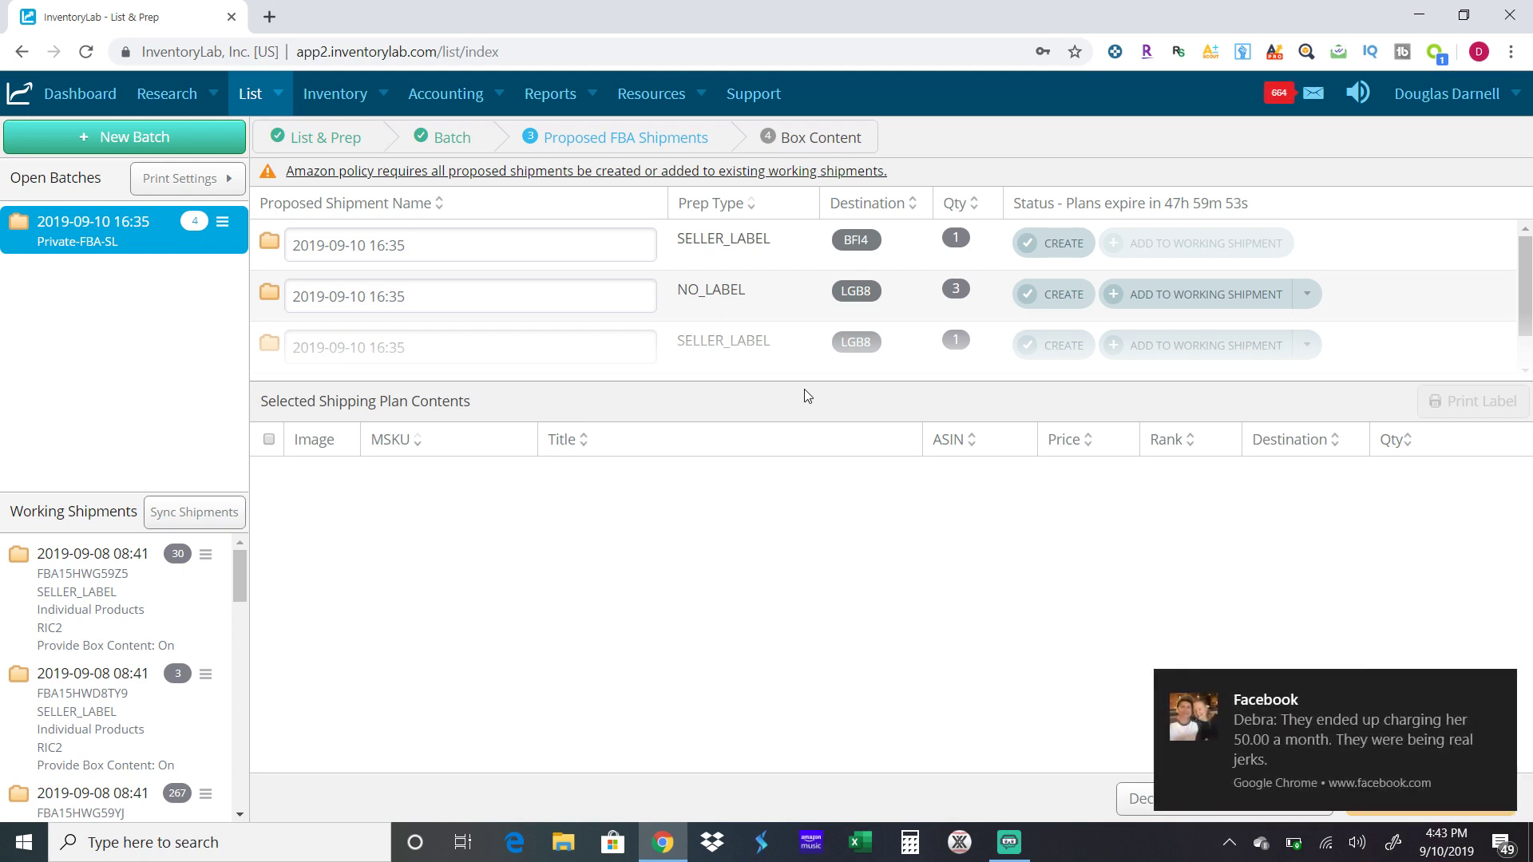
- Inspect the items in the BFI4, LGB8 and third proposed shipments
{"action": "left_click", "coordinate": [1500, 688]}
{"action": "left_click", "coordinate": [778, 247]}
{"action": "left_click", "coordinate": [772, 241]}
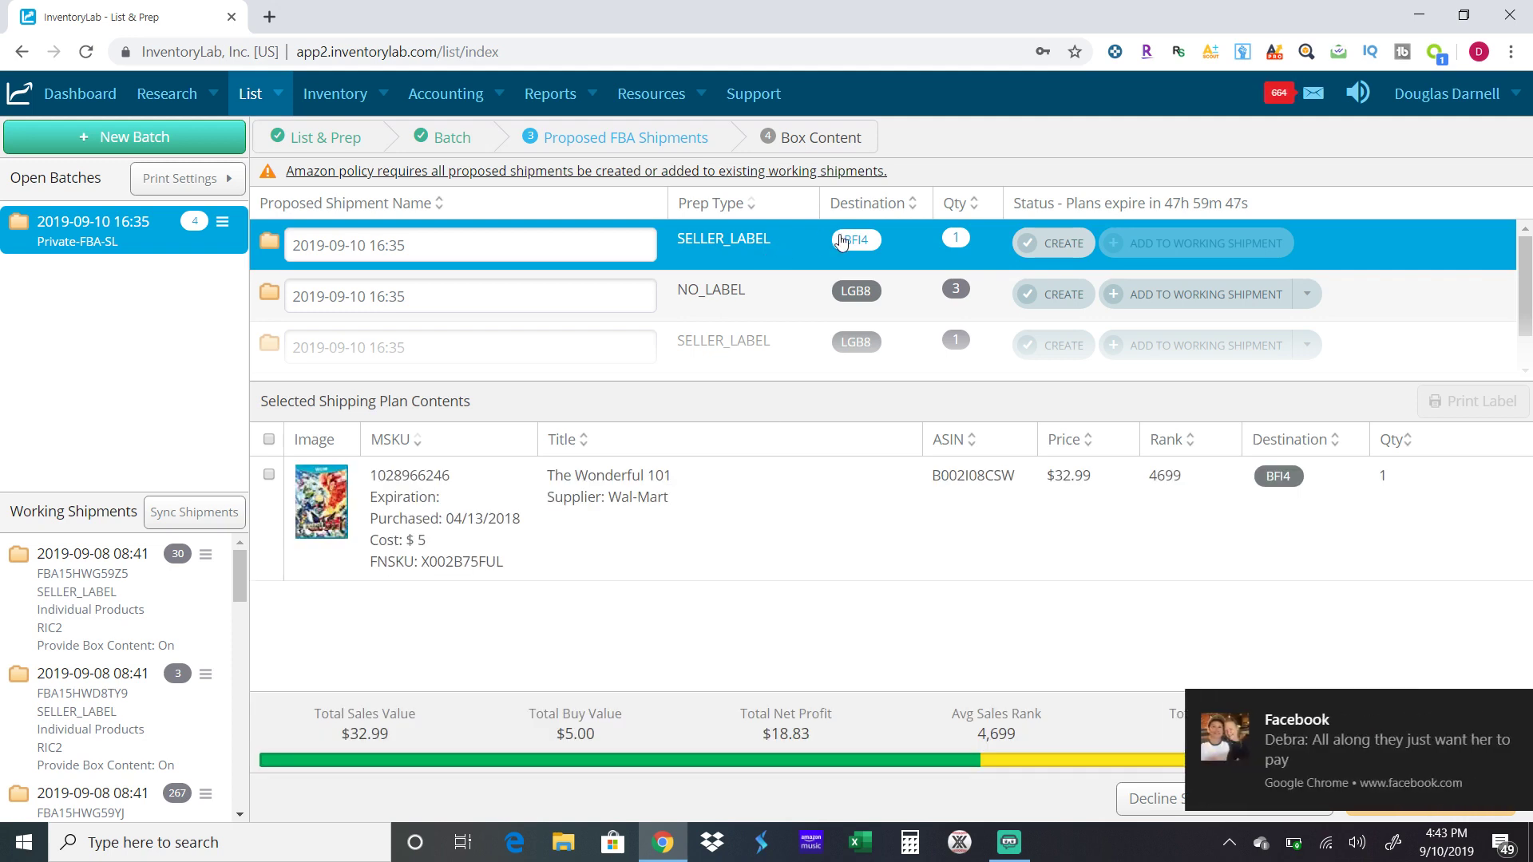
{"action": "left_click", "coordinate": [1498, 708]}
{"action": "left_click", "coordinate": [803, 302]}
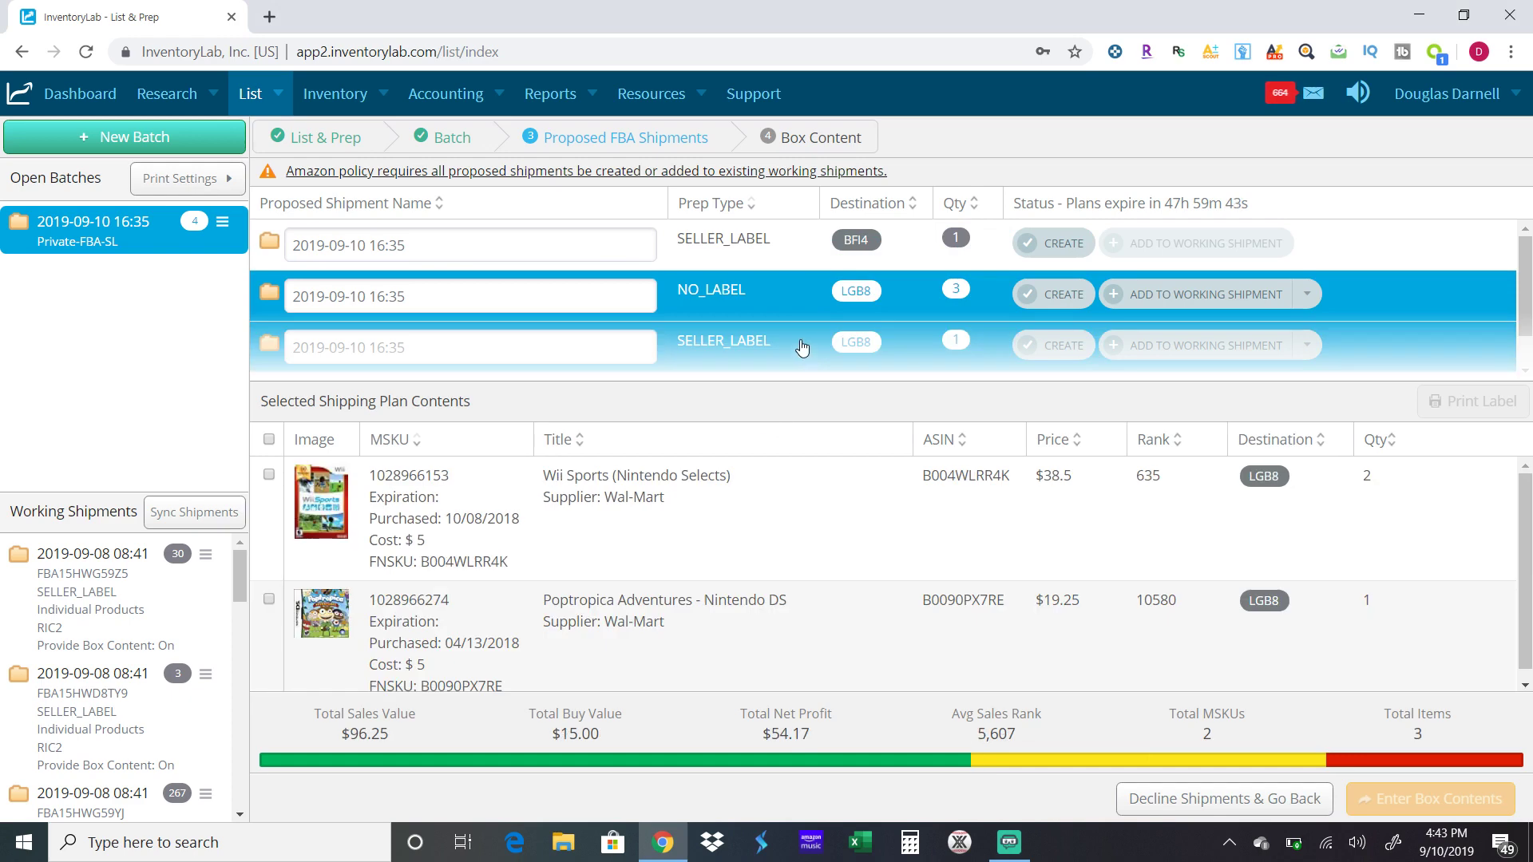
{"action": "left_click", "coordinate": [799, 343]}
{"action": "left_click", "coordinate": [789, 313]}
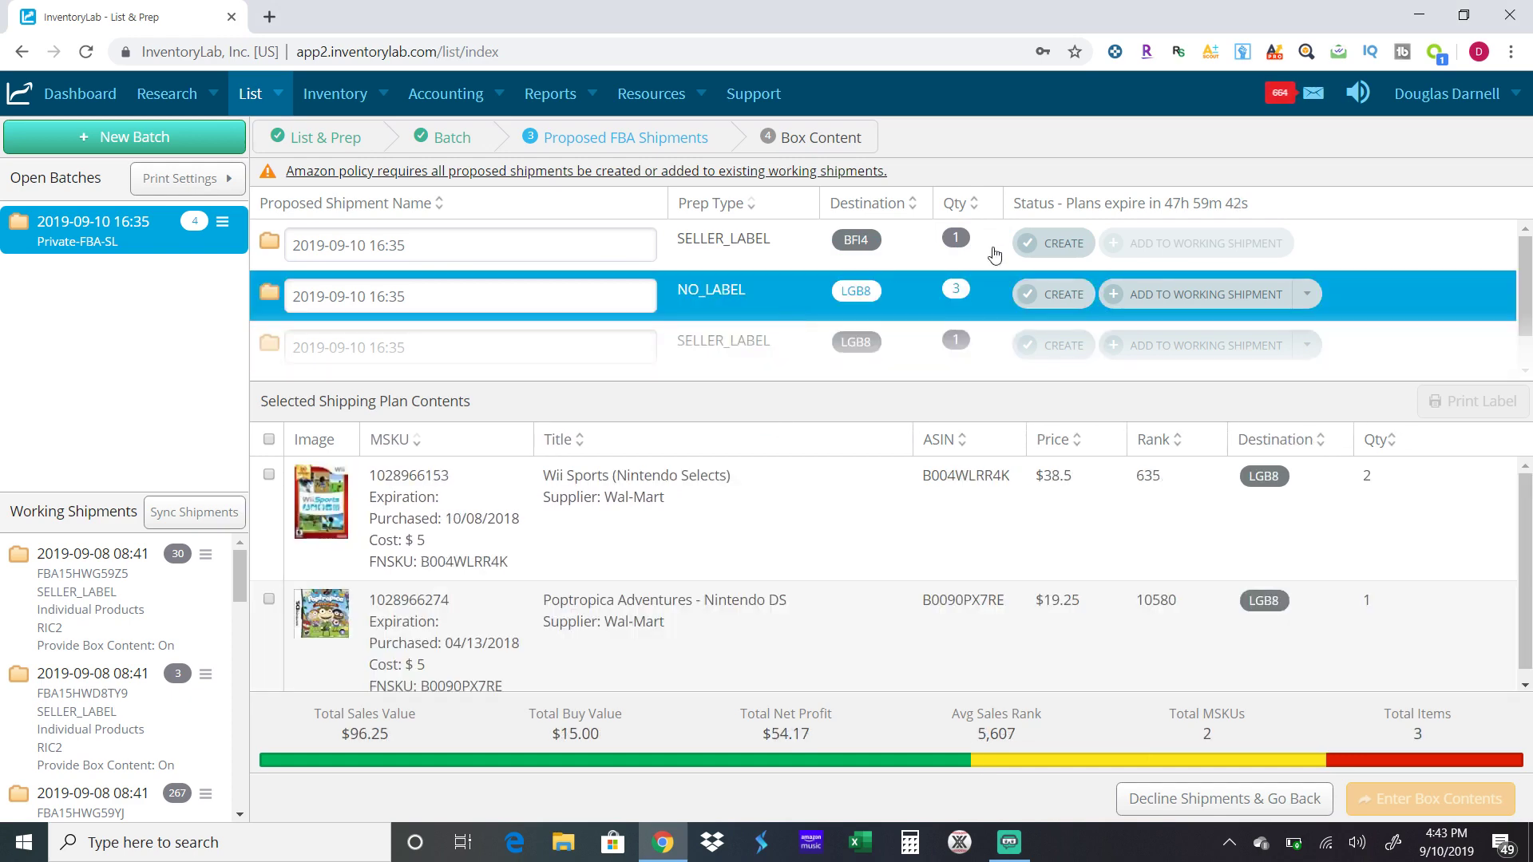
- Create and confirm the BFI4, both LGB8 and the RIC2 shipments in Seller Central
{"action": "left_click", "coordinate": [1058, 260]}
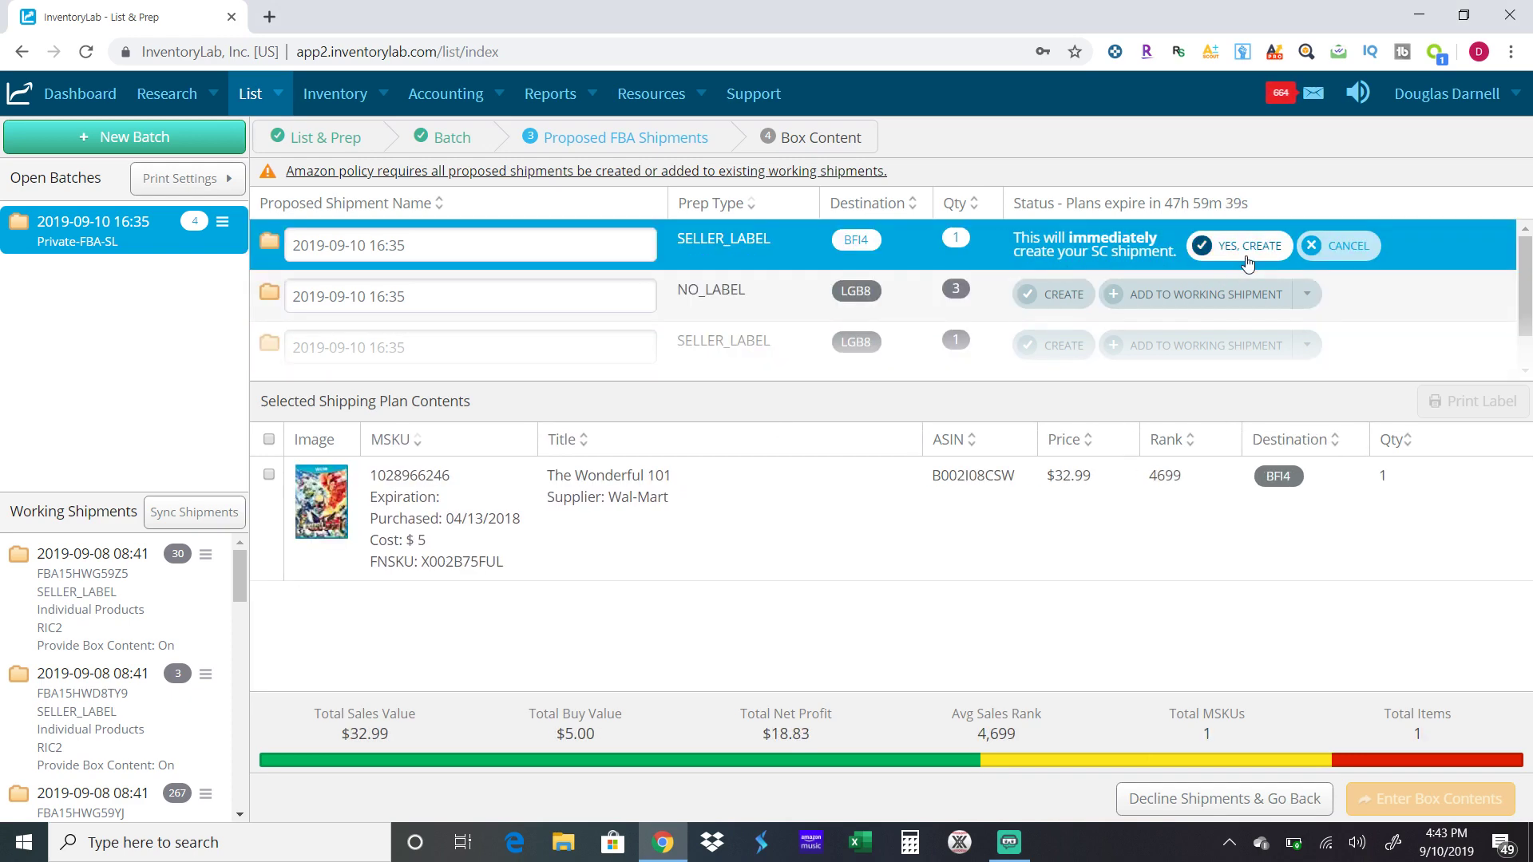
{"action": "left_click", "coordinate": [1247, 246]}
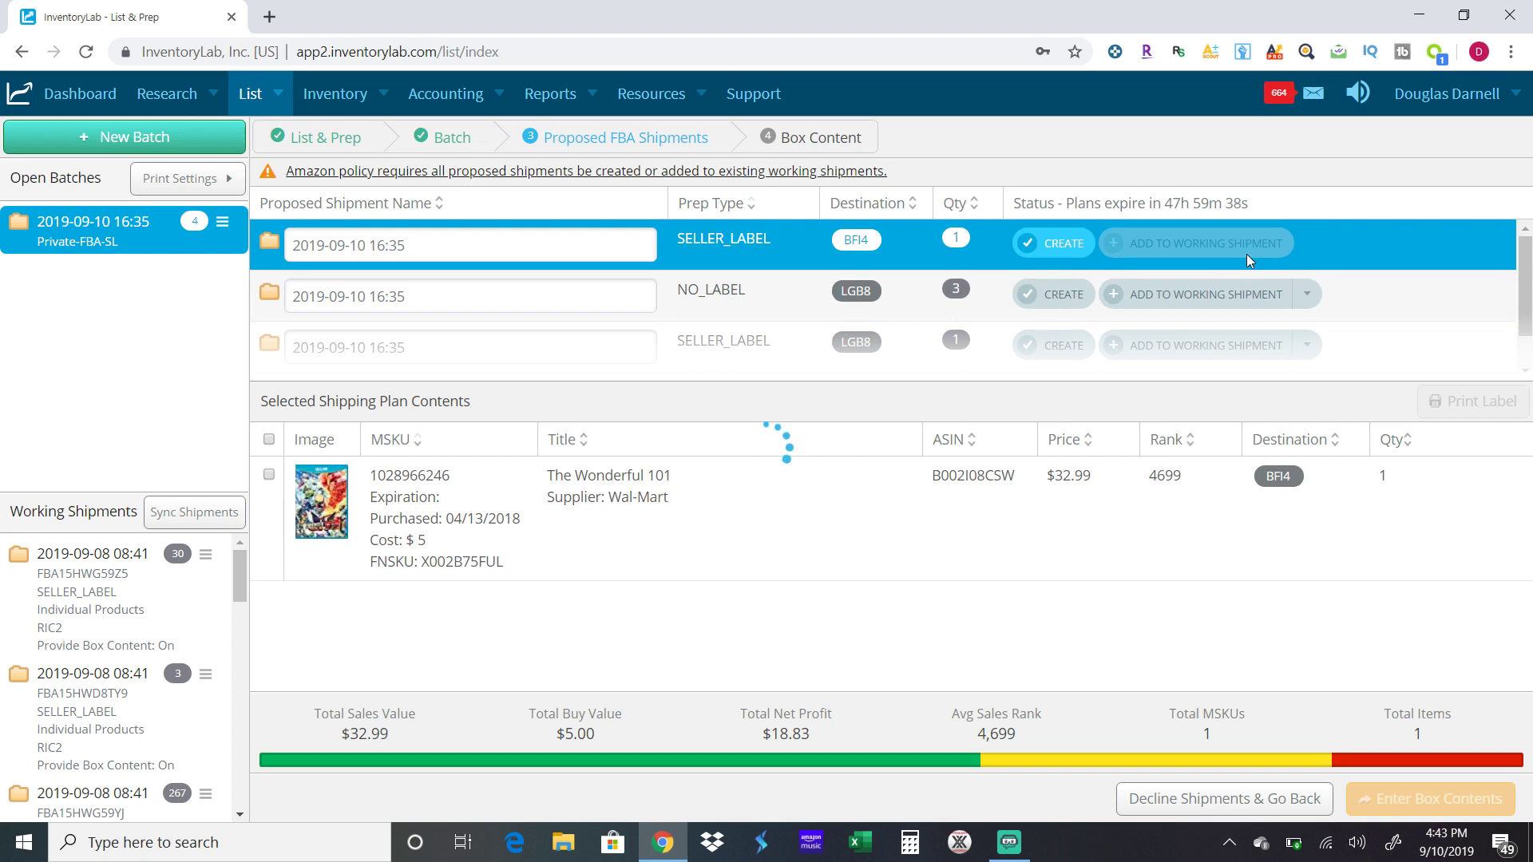
{"action": "left_click", "coordinate": [1078, 309]}
{"action": "left_click", "coordinate": [1218, 292]}
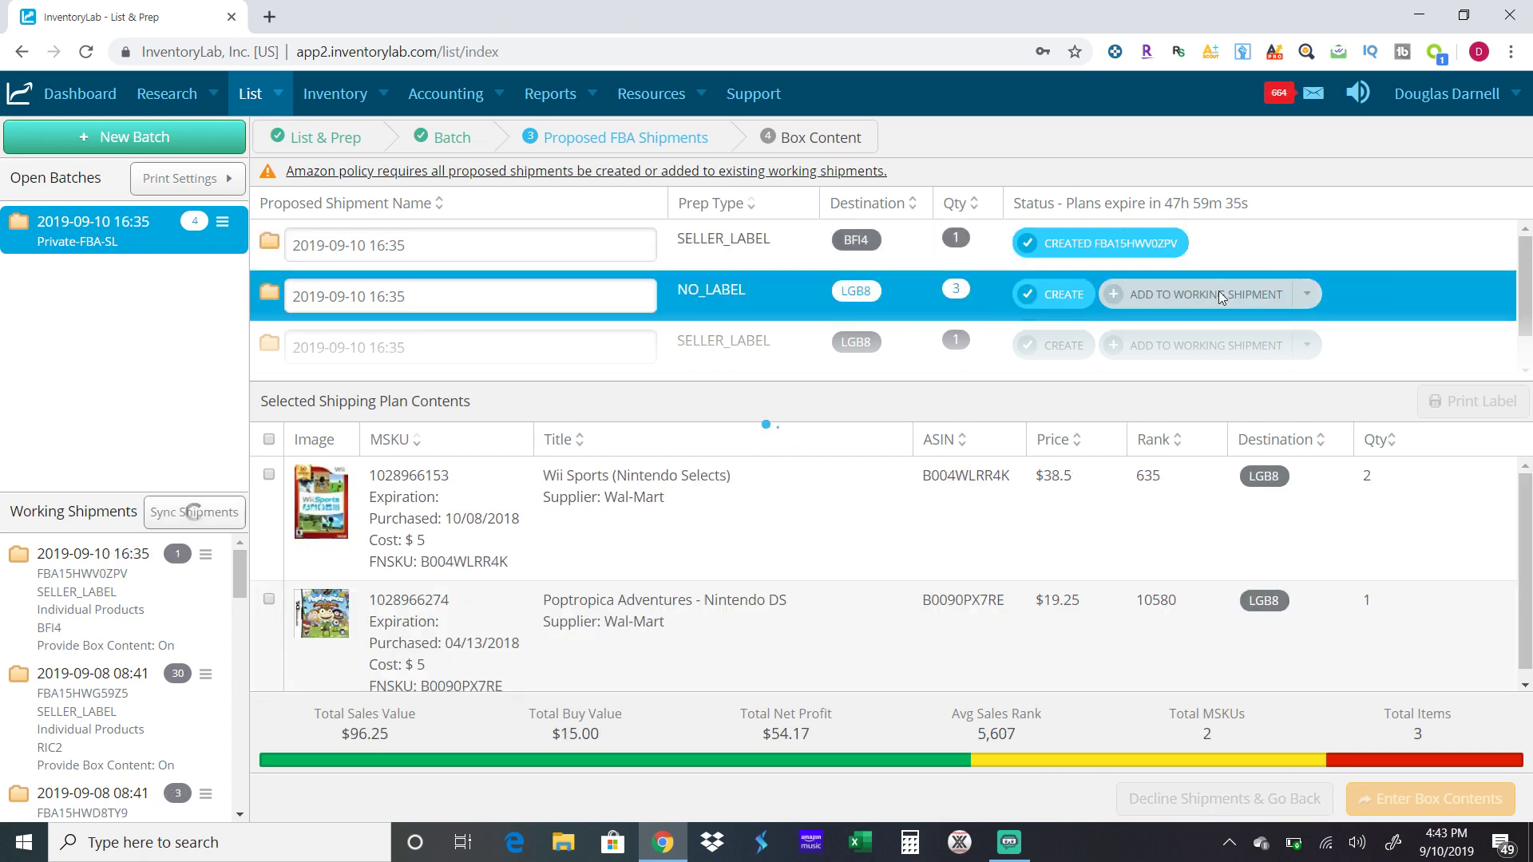
{"action": "left_click", "coordinate": [1063, 347]}
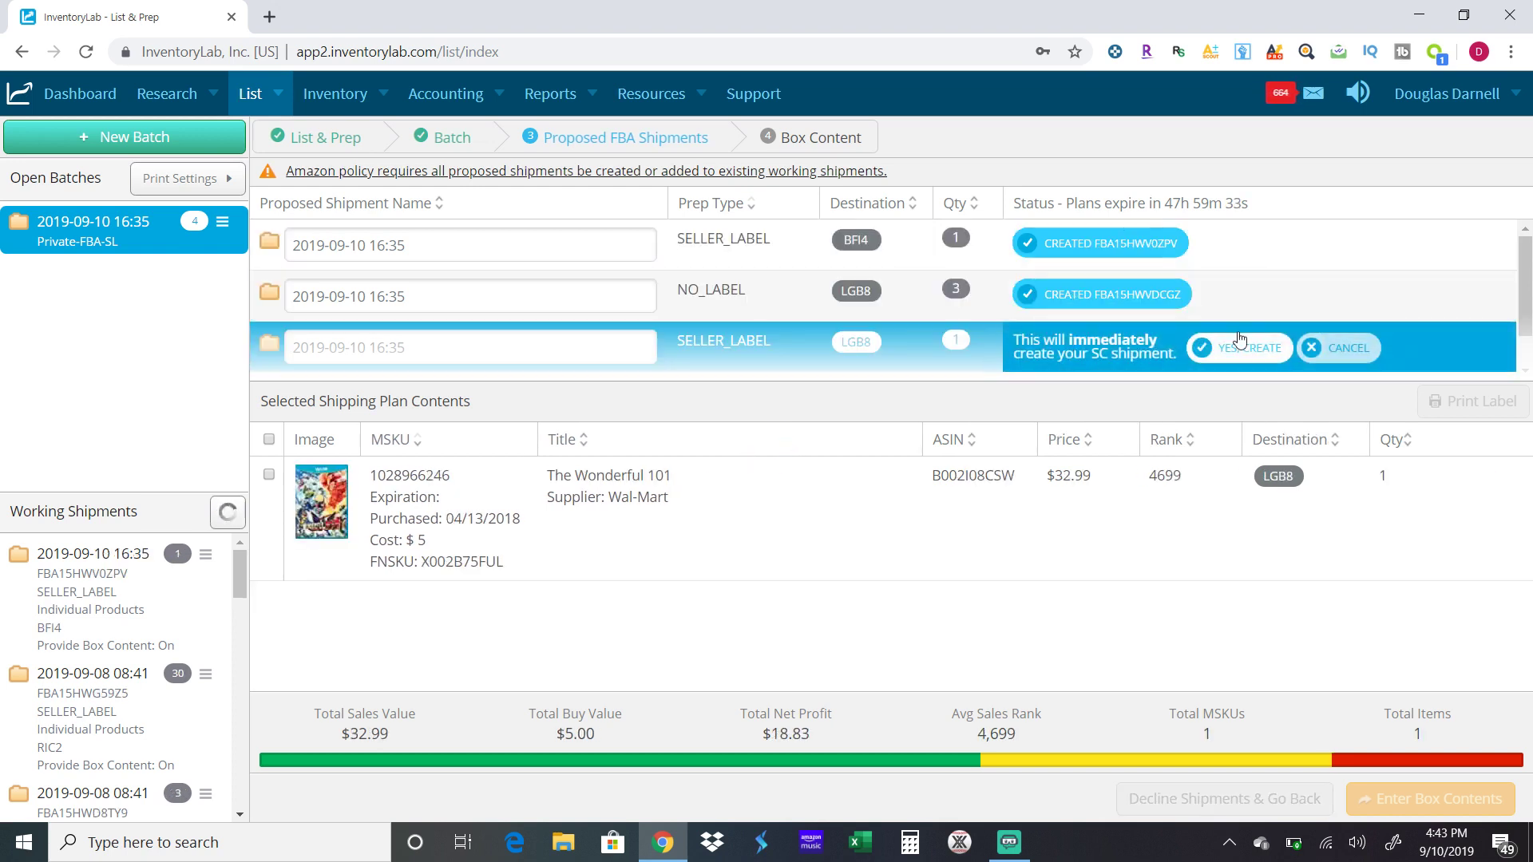
{"action": "left_click", "coordinate": [1250, 348]}
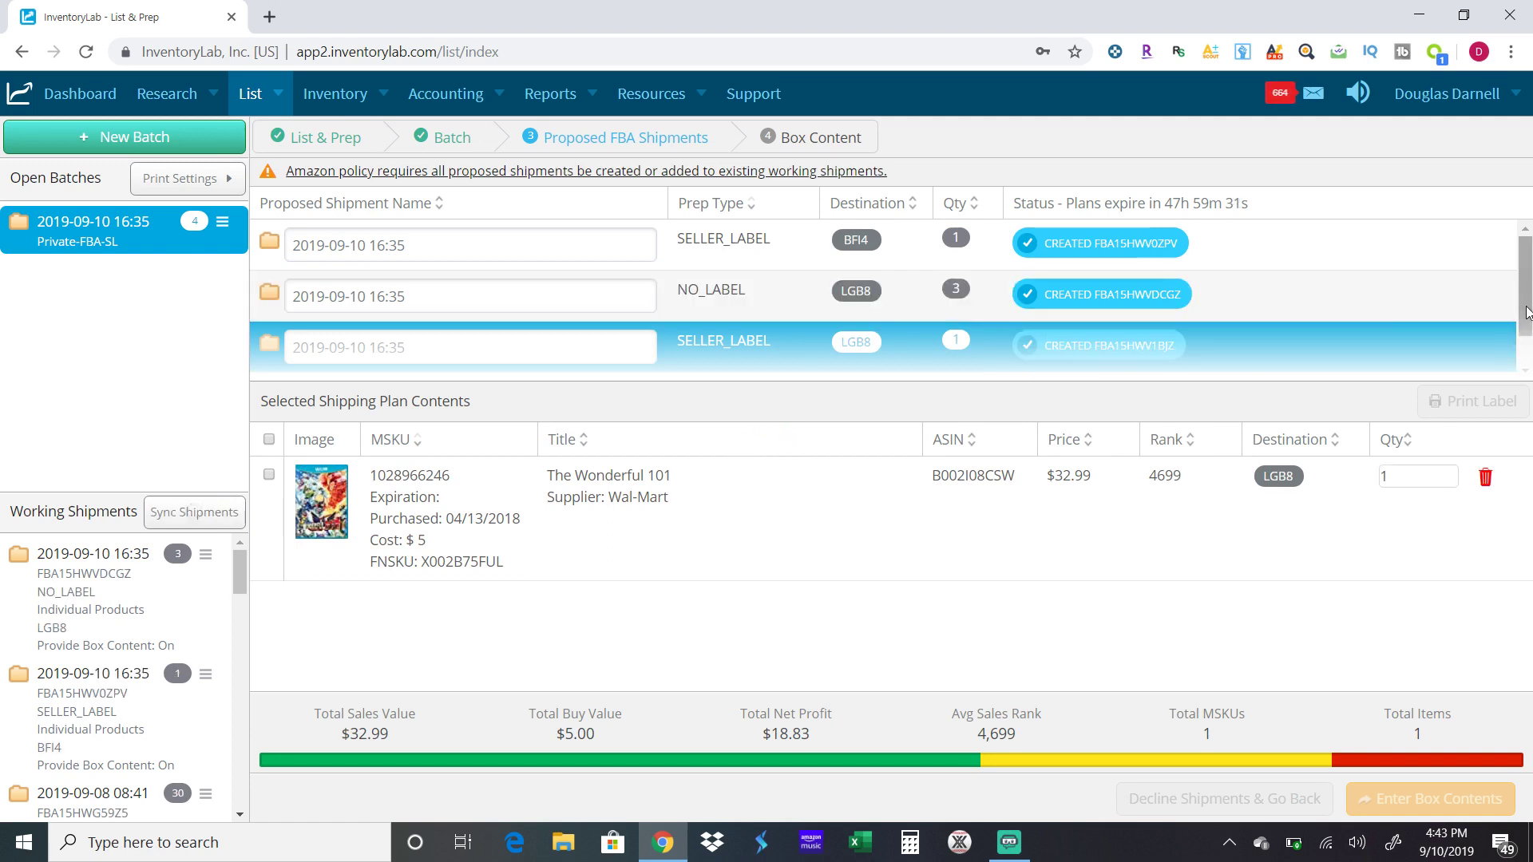
{"action": "scroll", "coordinate": [1528, 313], "scroll_direction": "down", "scroll_amount": 1}
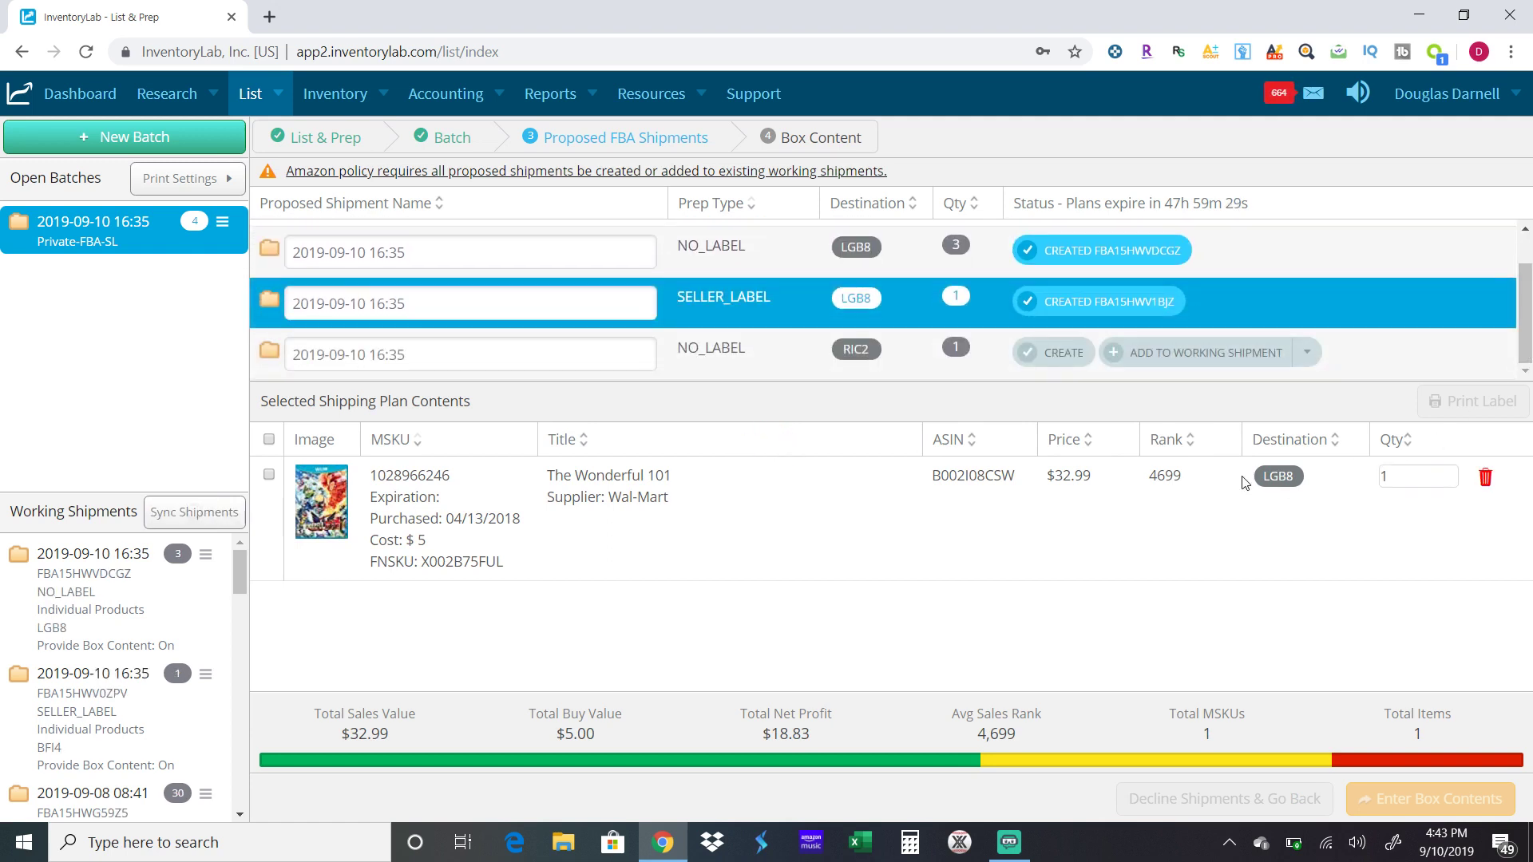
{"action": "left_click", "coordinate": [1063, 352]}
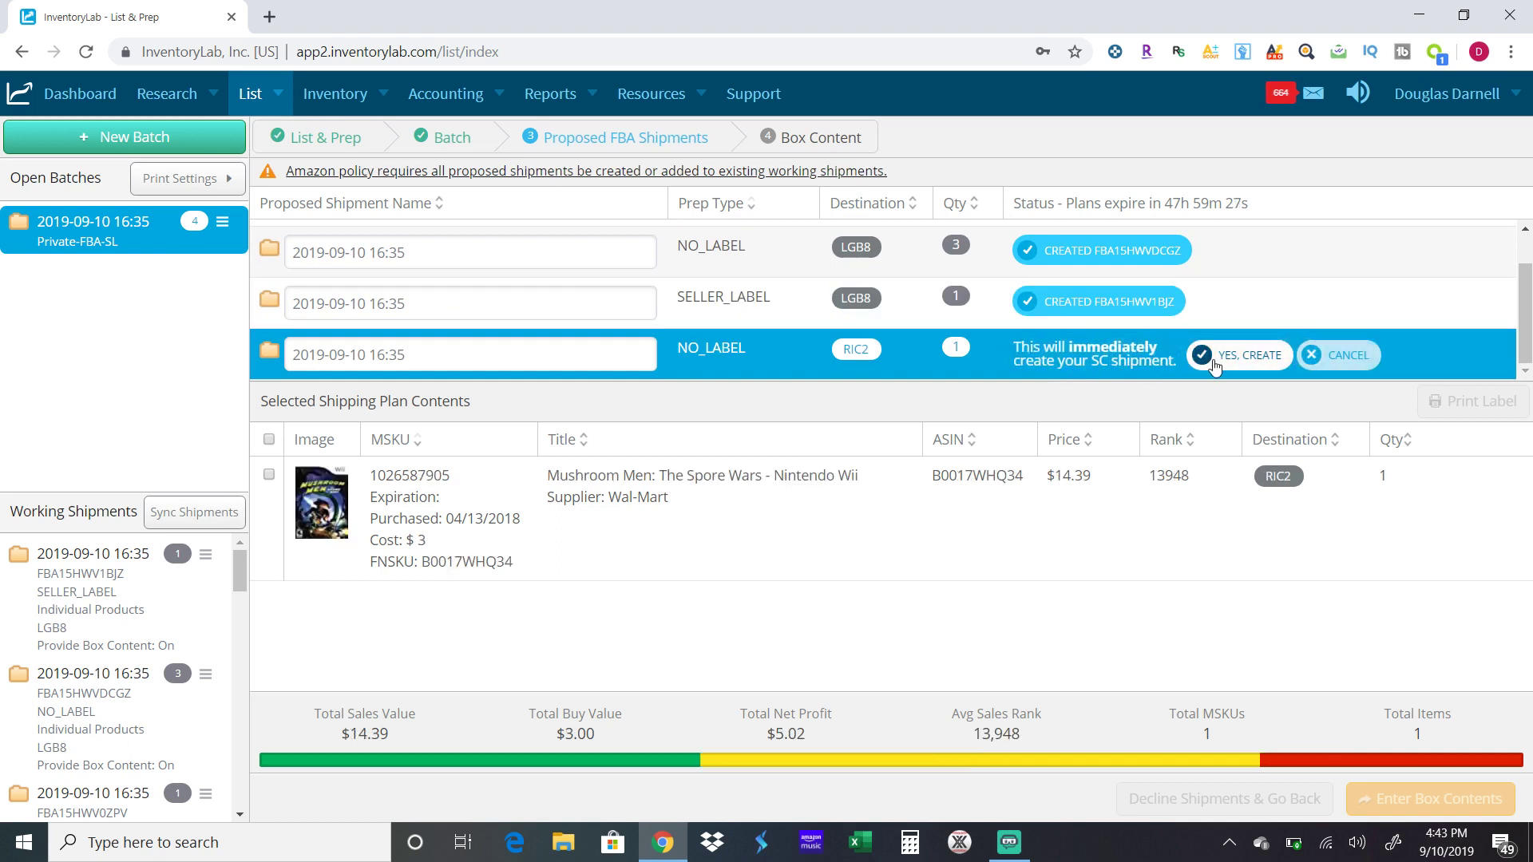
{"action": "left_click", "coordinate": [1214, 359]}
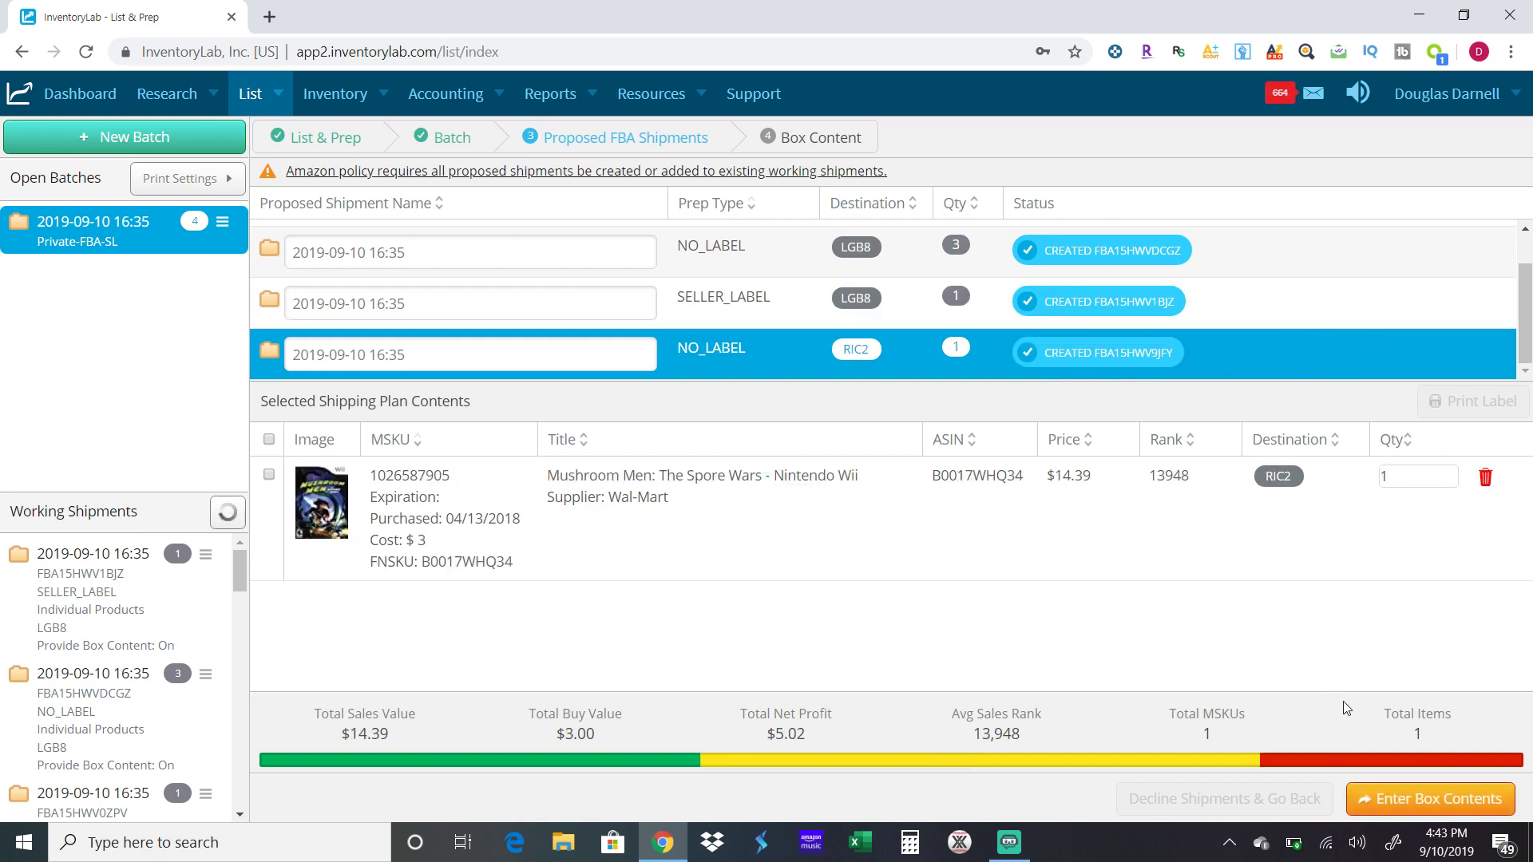
- Enter box contents, check shipment FBA15HWV0ZPV, then switch to LGB8 shipment FBA15HWV1BJZ
{"action": "left_click", "coordinate": [1385, 802]}
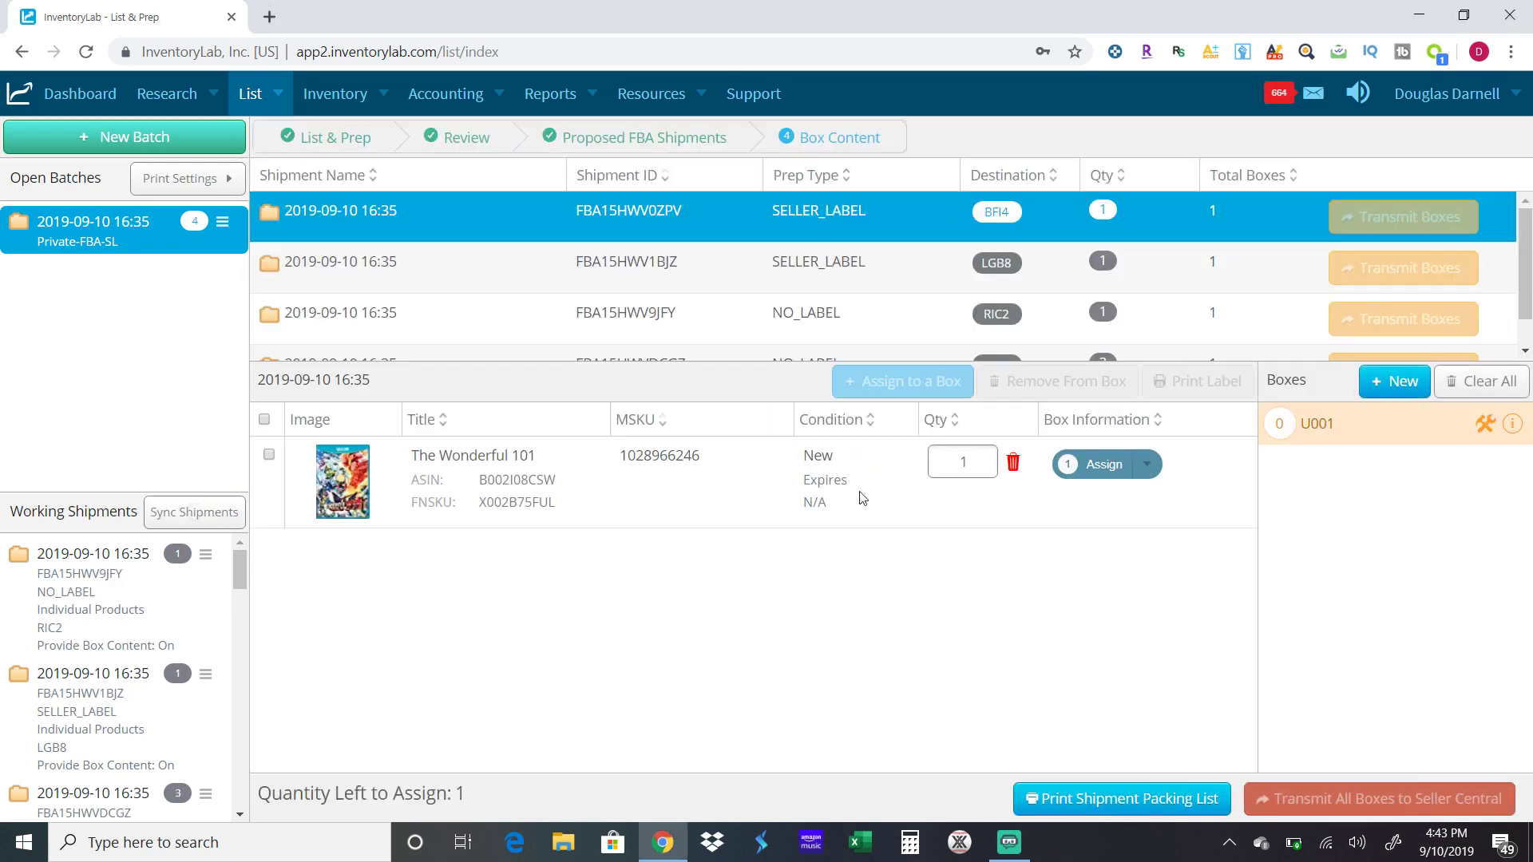
{"action": "left_click", "coordinate": [1091, 268]}
{"action": "left_click", "coordinate": [1116, 590]}
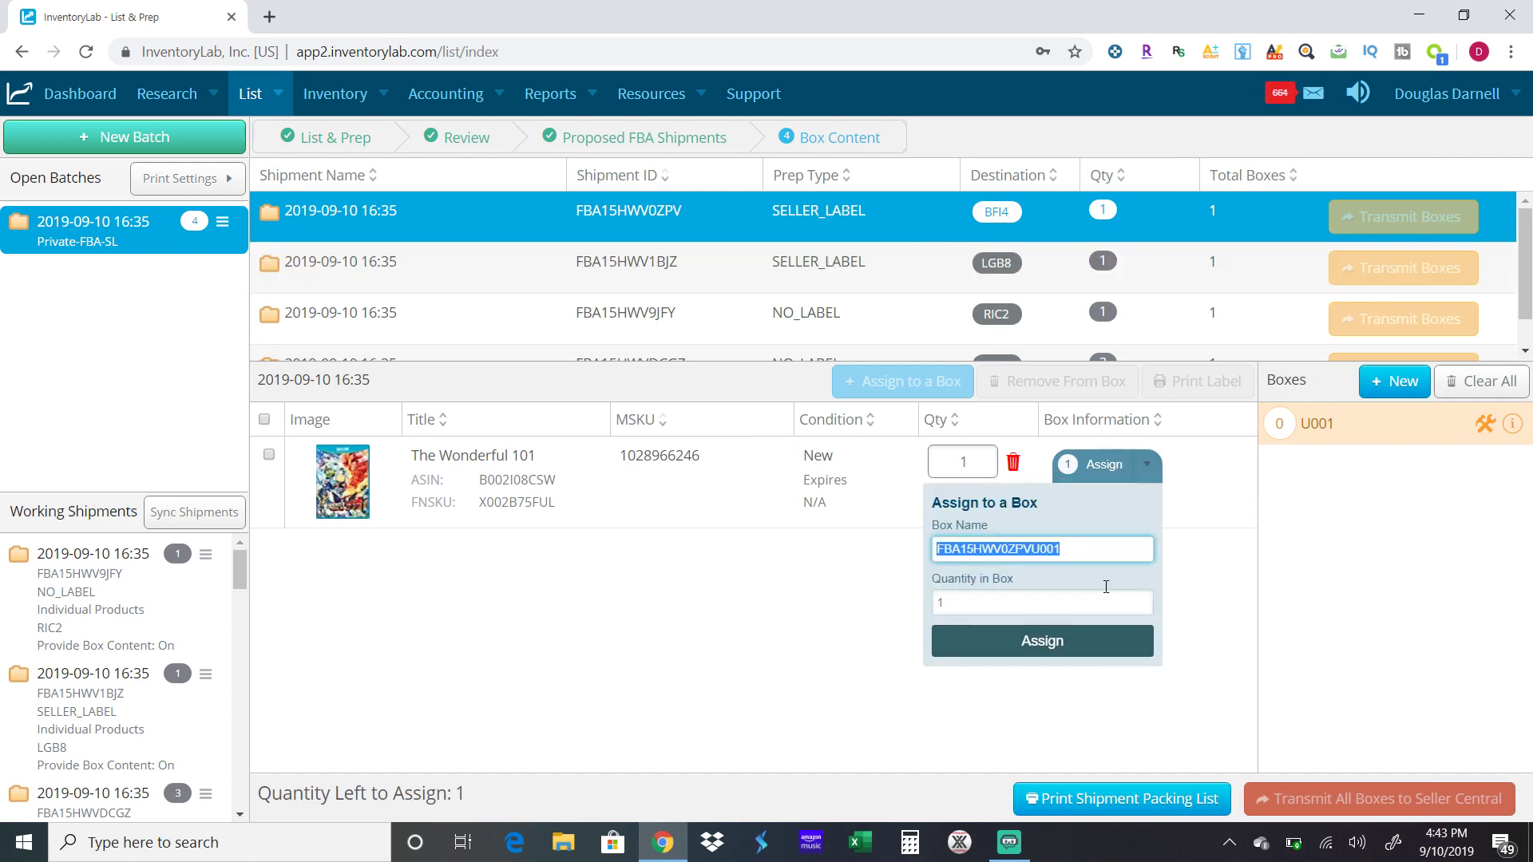
{"action": "left_click", "coordinate": [1220, 531]}
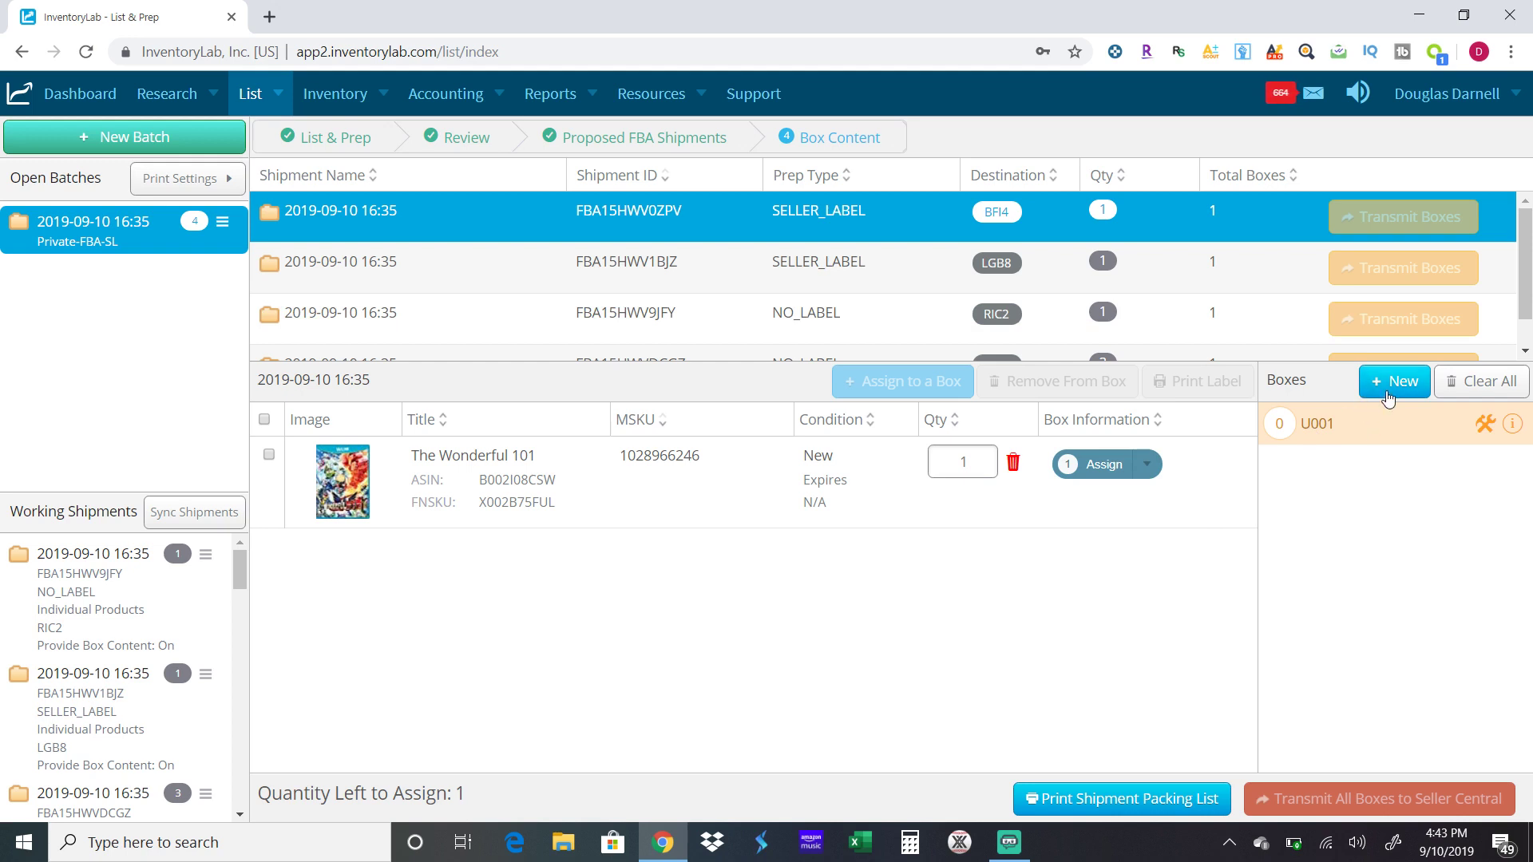
{"action": "left_click", "coordinate": [962, 270]}
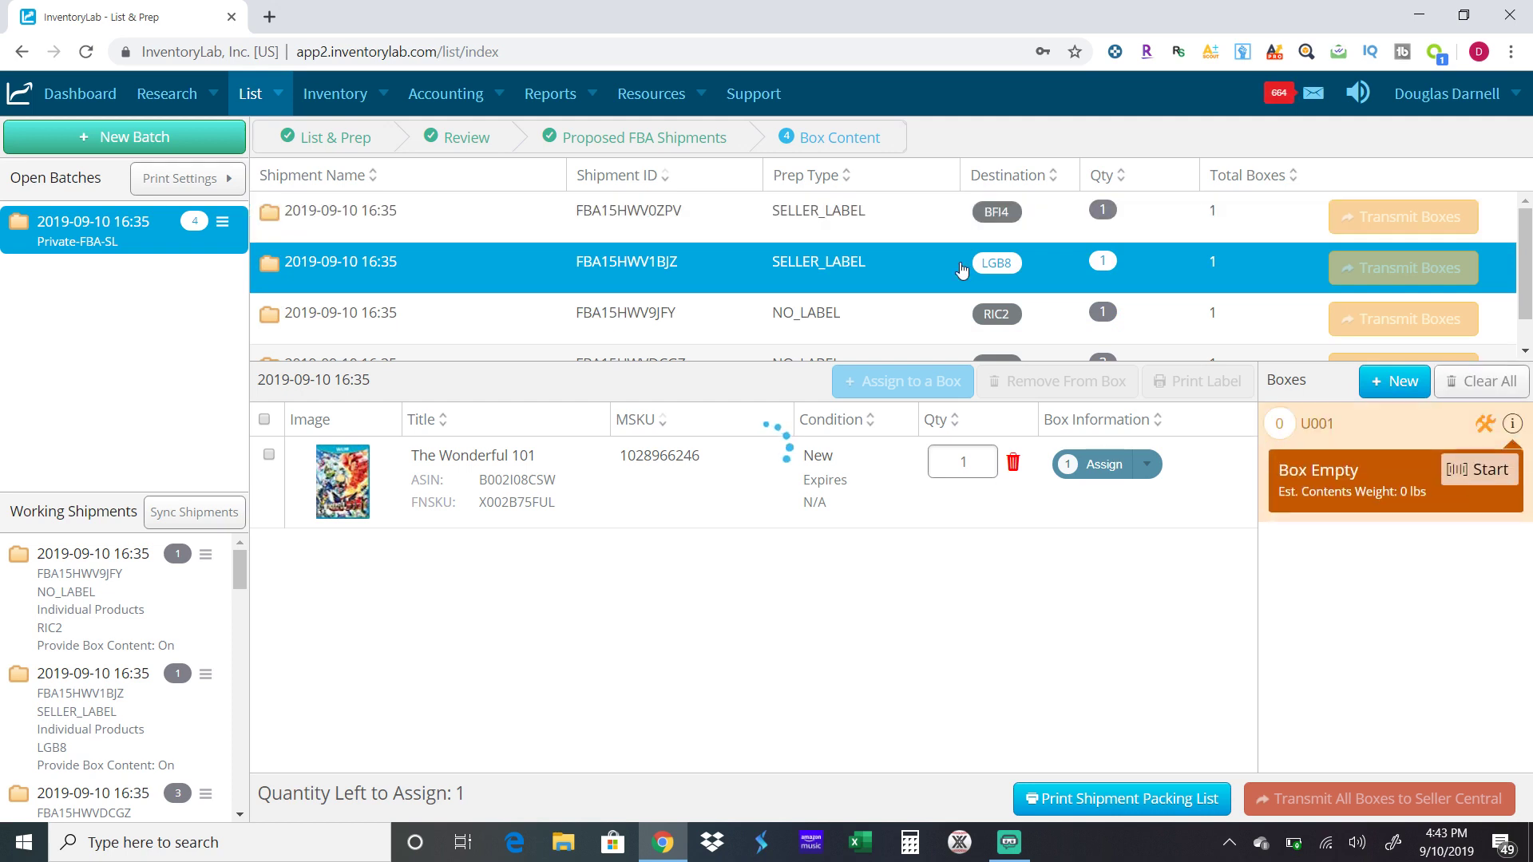
- Add one new box, U002, to FBA15HWV1BJZ and check the boxes available for assignment
{"action": "left_click", "coordinate": [1396, 383]}
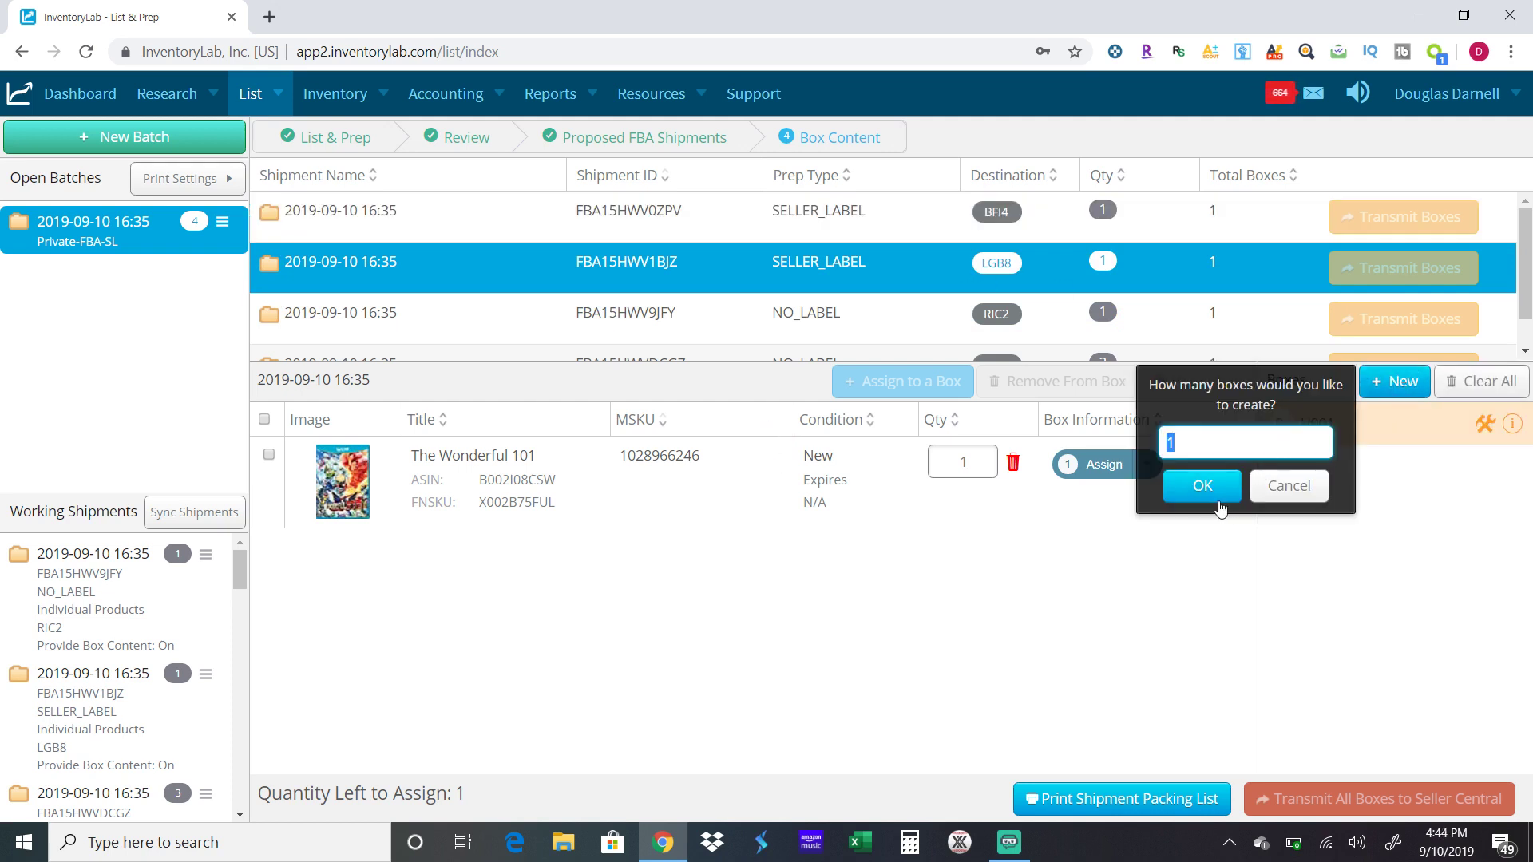
{"action": "left_click", "coordinate": [1201, 486]}
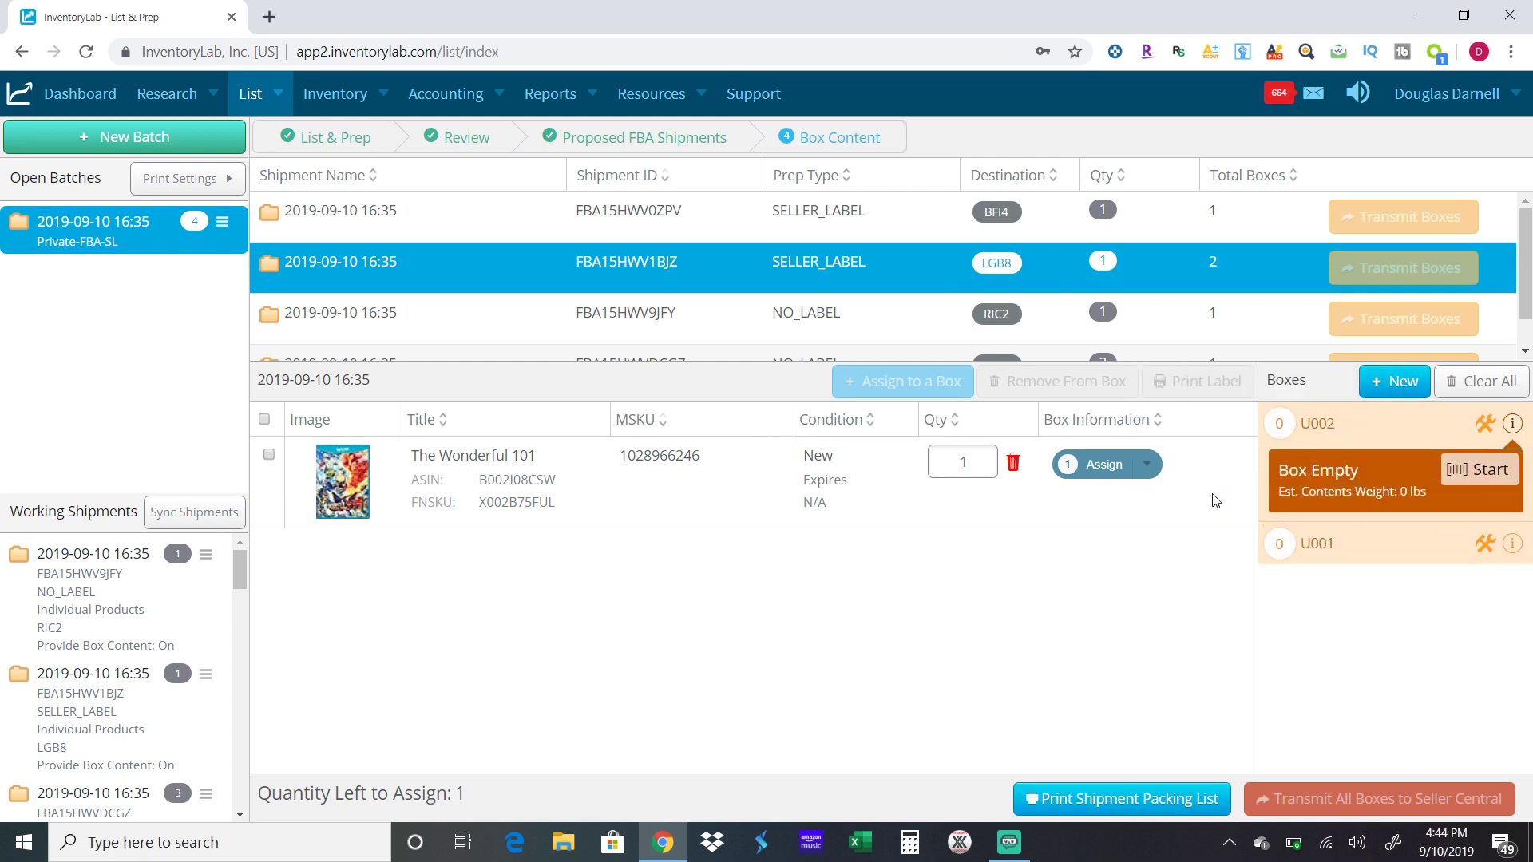
{"action": "left_click", "coordinate": [1147, 465]}
{"action": "left_click", "coordinate": [1491, 691]}
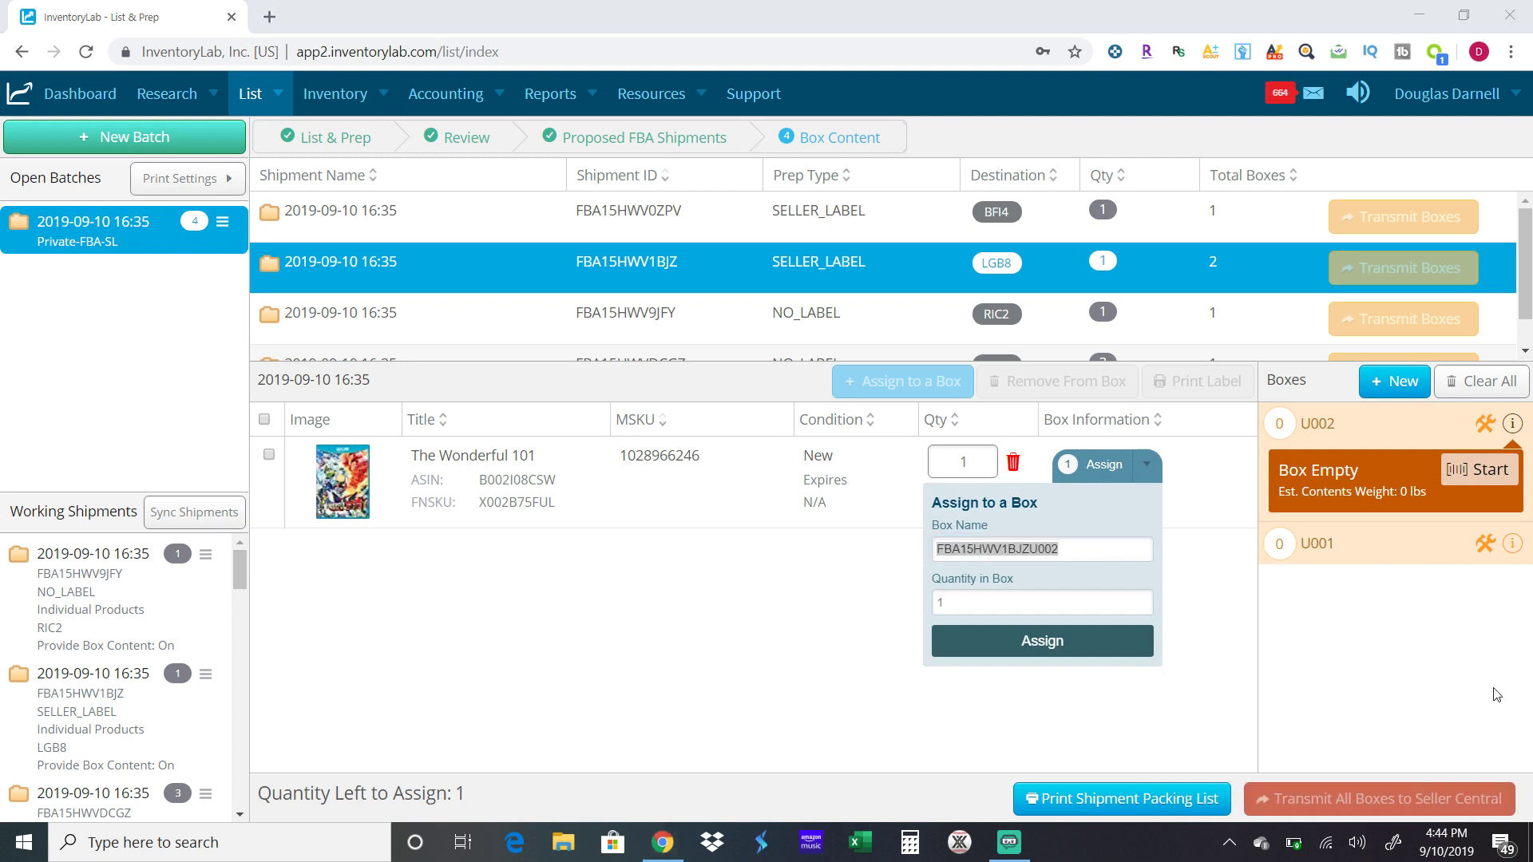
{"action": "left_click", "coordinate": [1112, 551]}
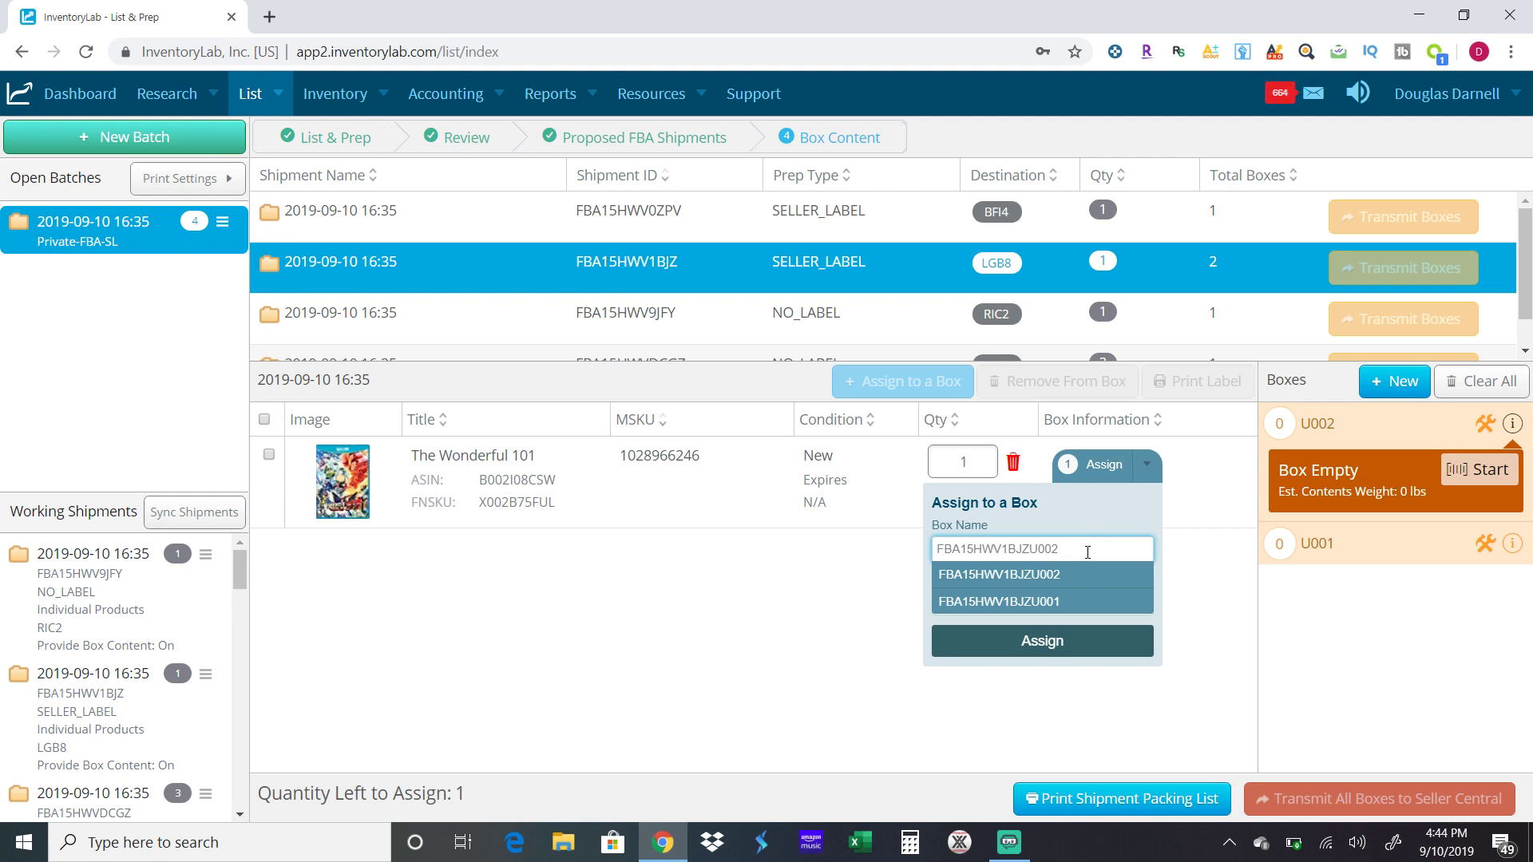
{"action": "left_click", "coordinate": [1240, 577]}
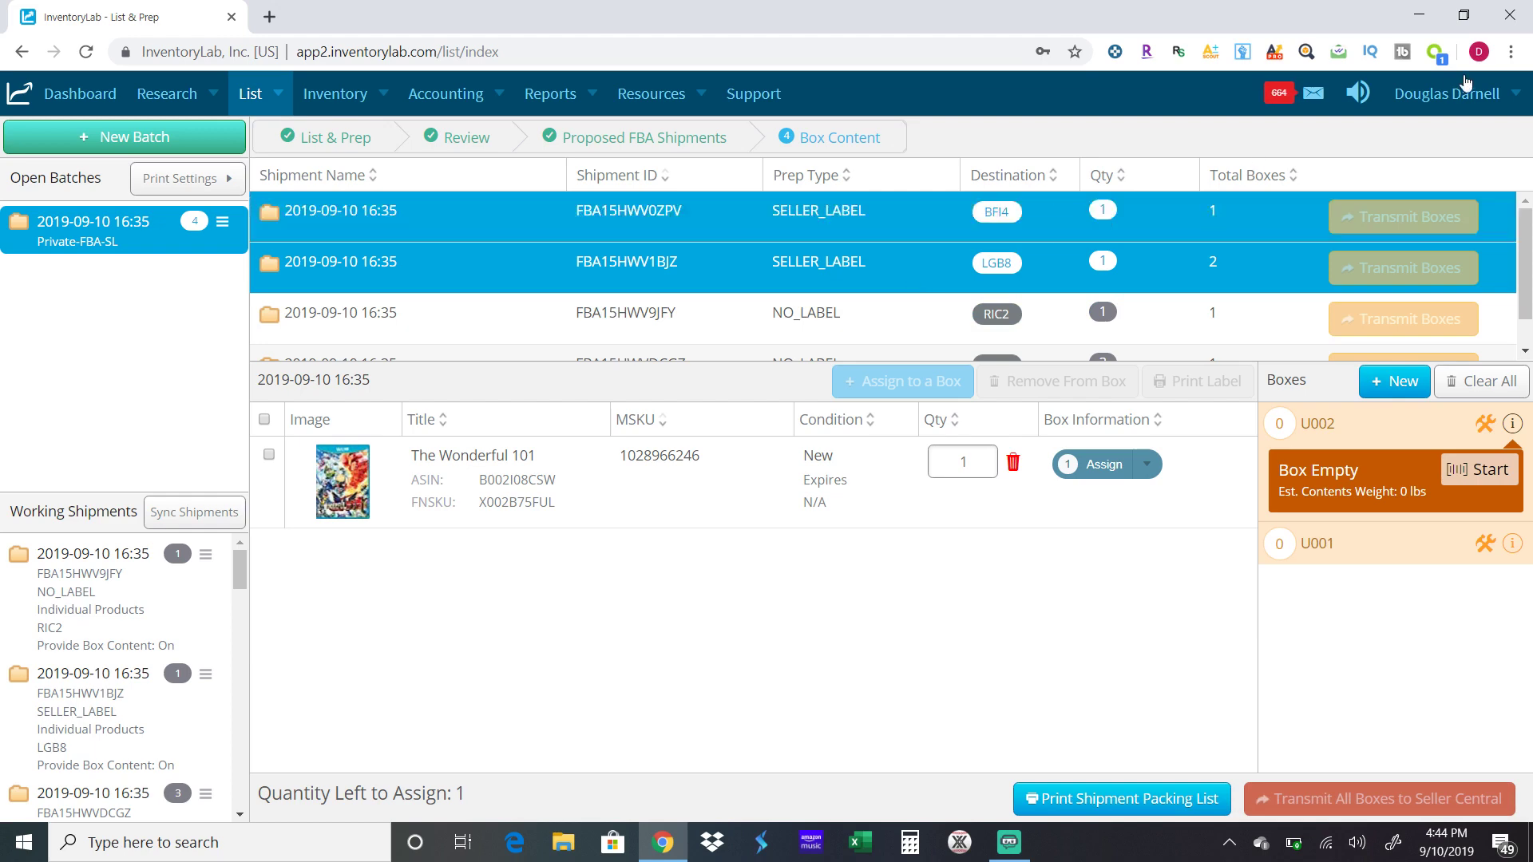
- Go to Seller Central via the Home - Amazon bookmark and open Manage FBA Shipments
{"action": "left_click", "coordinate": [1511, 51]}
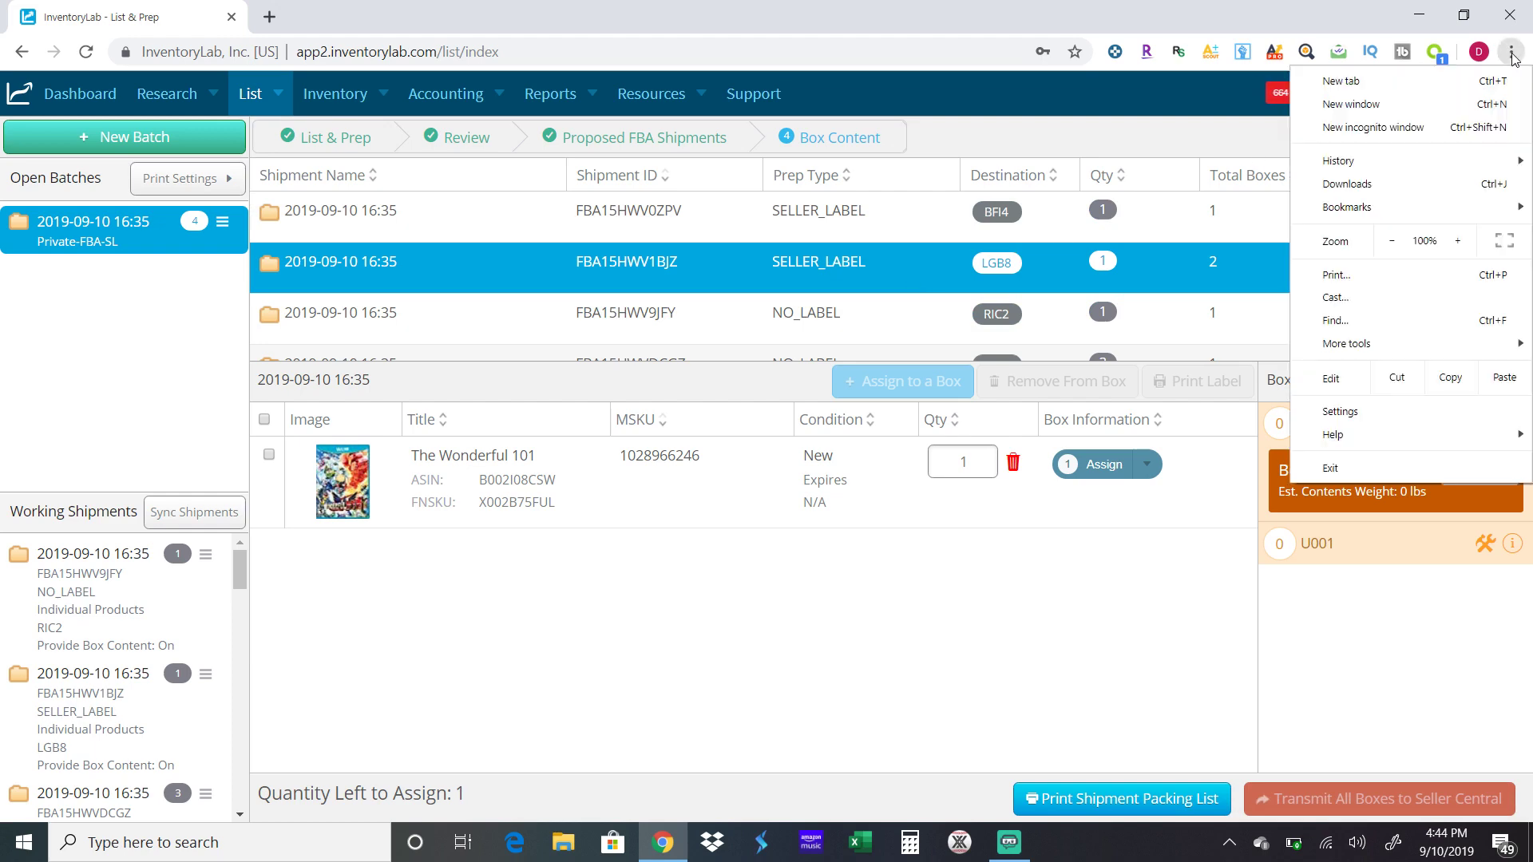
{"action": "mouse_move", "coordinate": [1374, 206]}
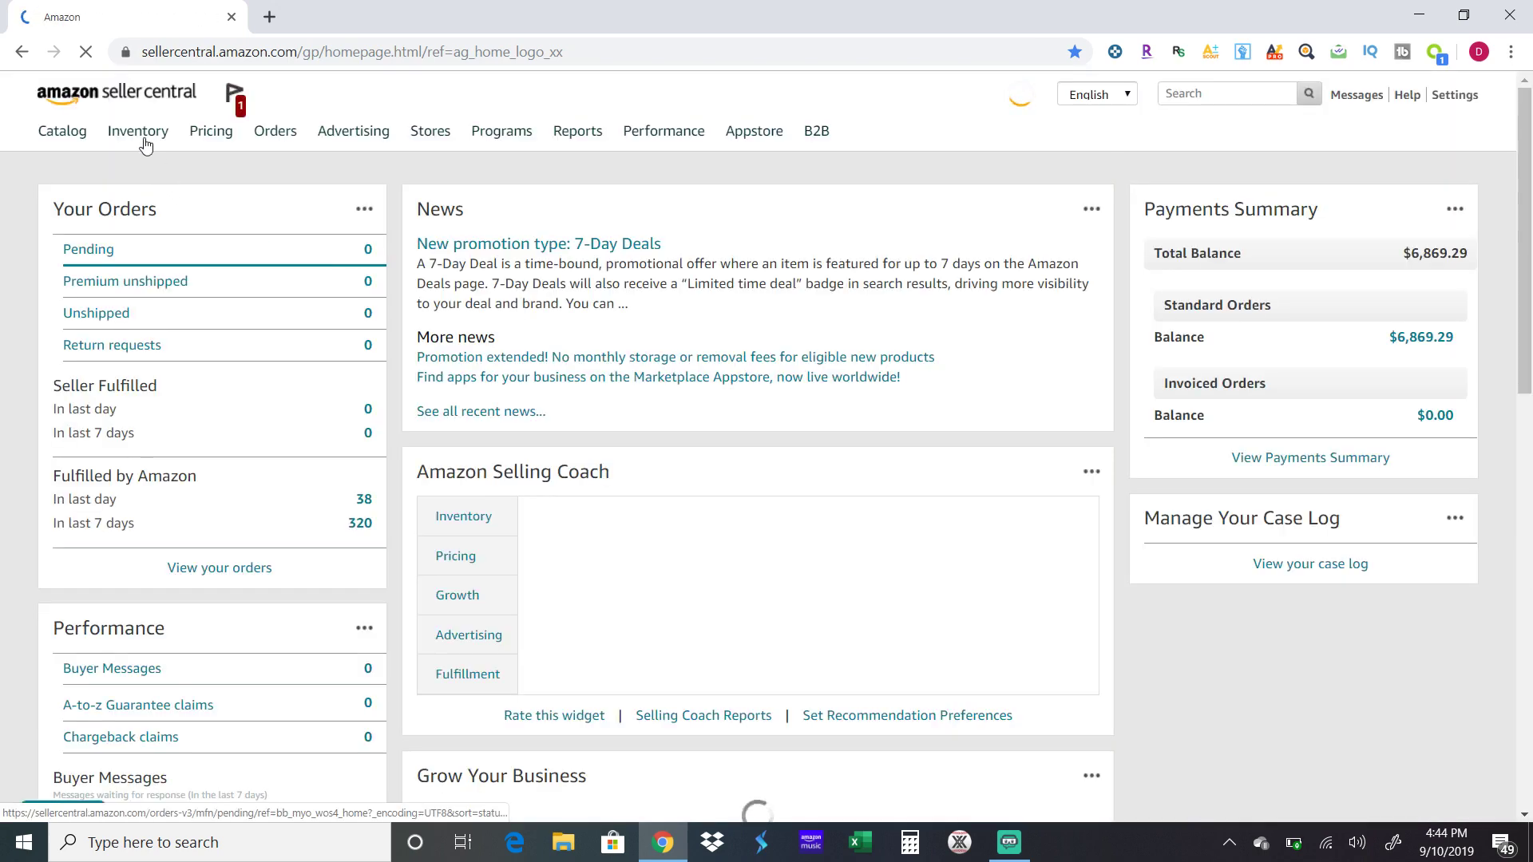
{"action": "mouse_move", "coordinate": [142, 139]}
{"action": "left_click", "coordinate": [180, 425]}
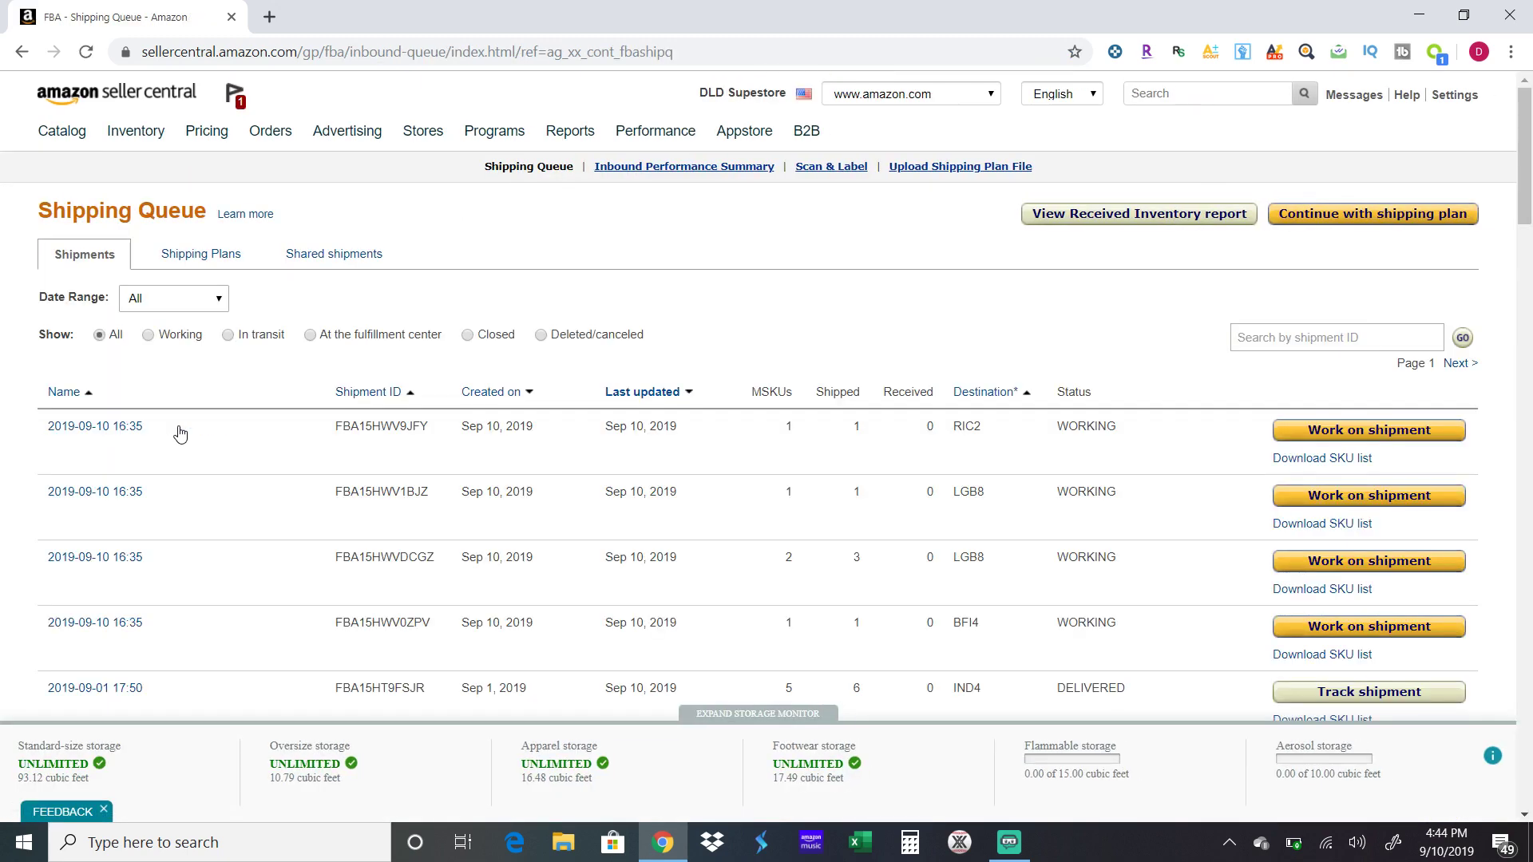
{"action": "scroll", "coordinate": [180, 434], "scroll_direction": "down", "scroll_amount": 1}
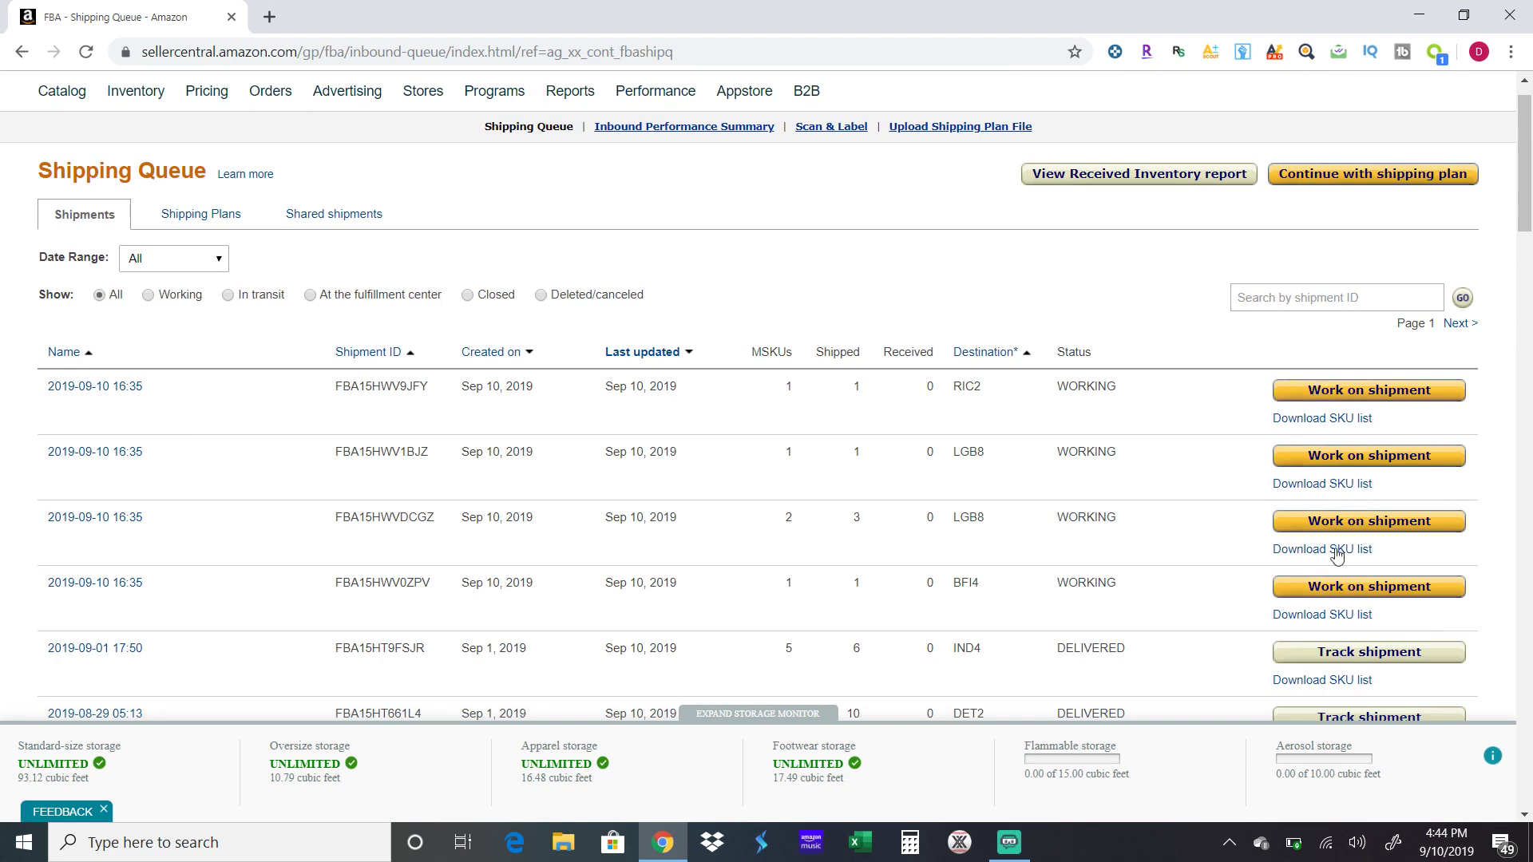
- Open FBA15HWV9JFY's Prepare Shipment page and scroll down to the box-contents feeds API error
{"action": "left_click", "coordinate": [1315, 399]}
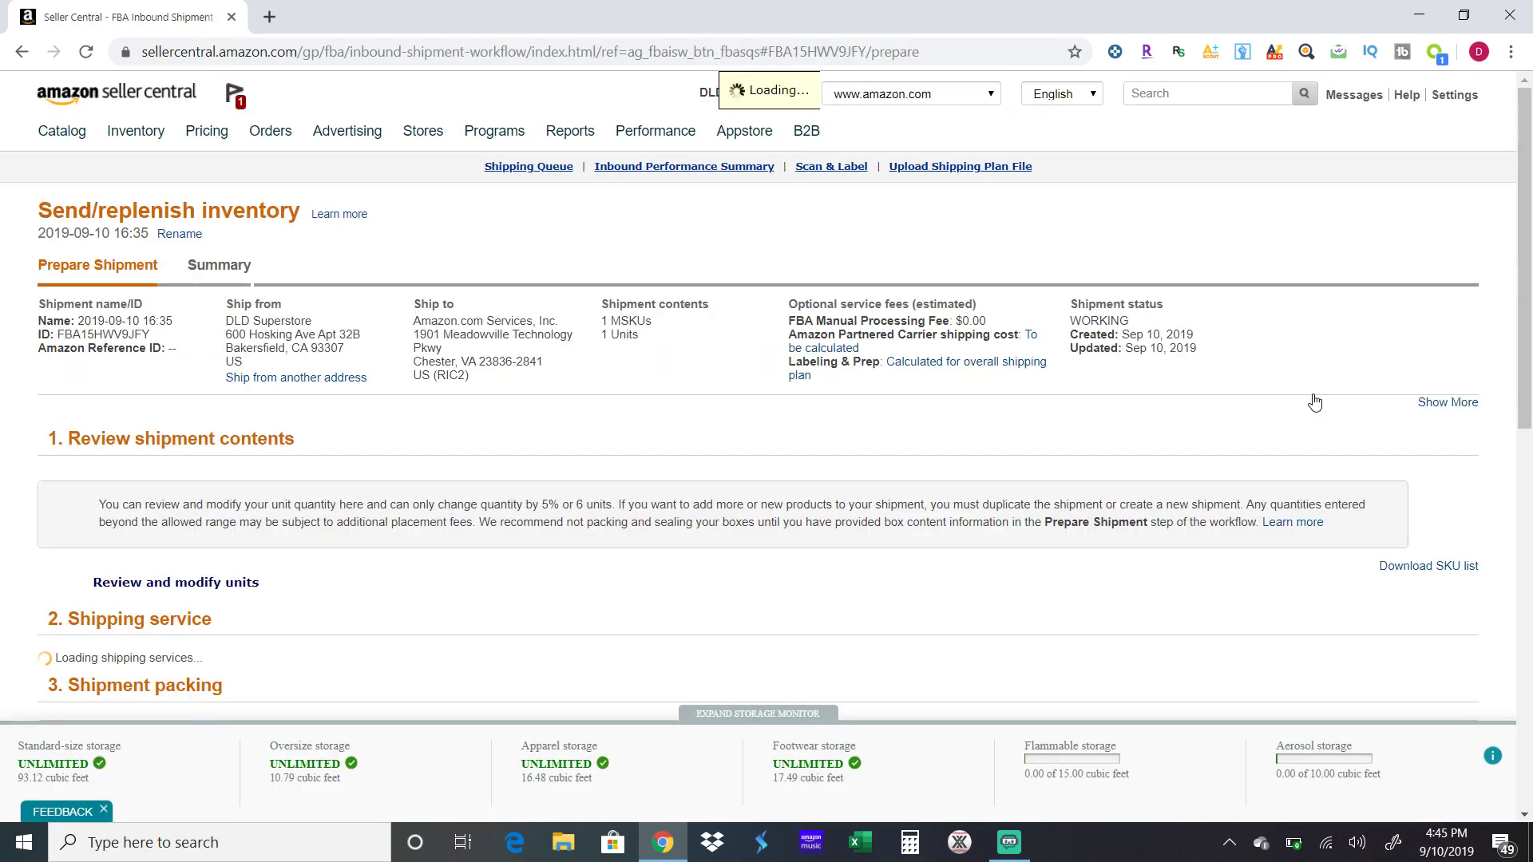
{"action": "scroll", "coordinate": [1315, 401], "scroll_direction": "down", "scroll_amount": 4}
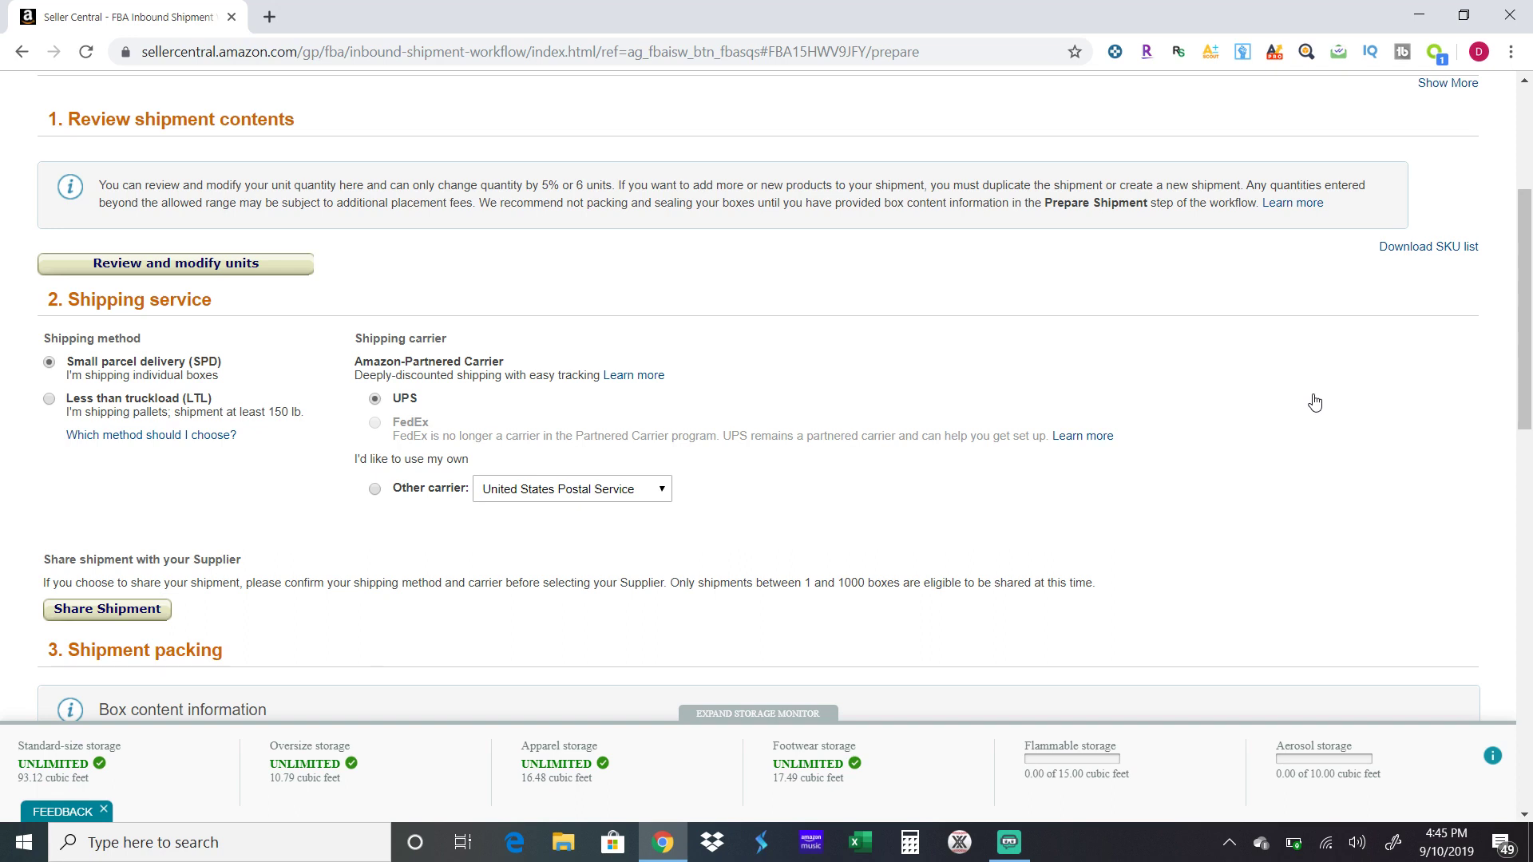
{"action": "scroll", "coordinate": [1315, 401], "scroll_direction": "down", "scroll_amount": 2}
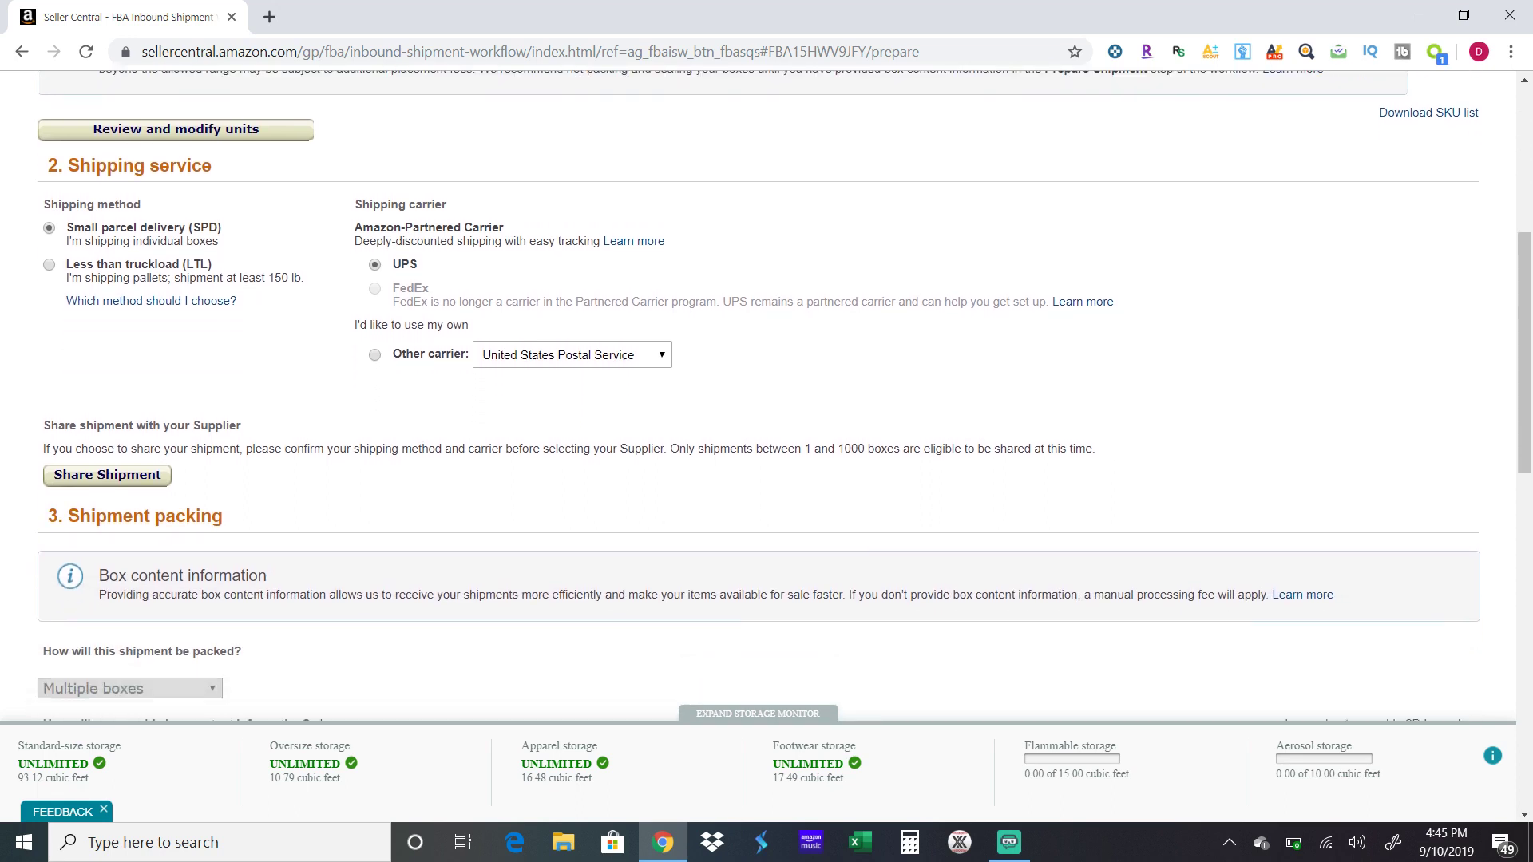
{"action": "scroll", "coordinate": [784, 404], "scroll_direction": "down", "scroll_amount": 9}
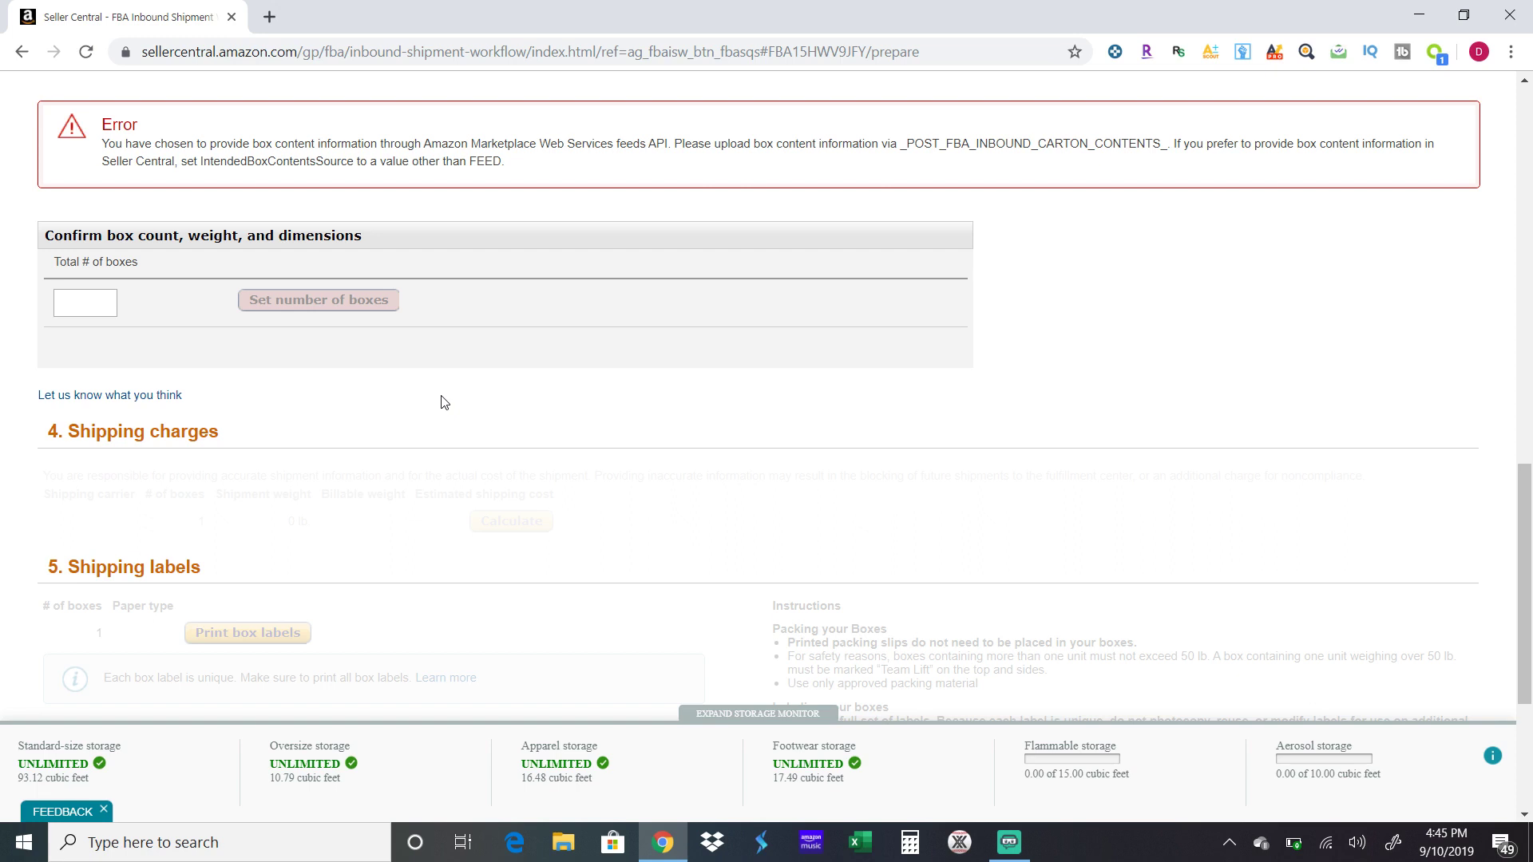
{"action": "scroll", "coordinate": [445, 402], "scroll_direction": "down", "scroll_amount": 3}
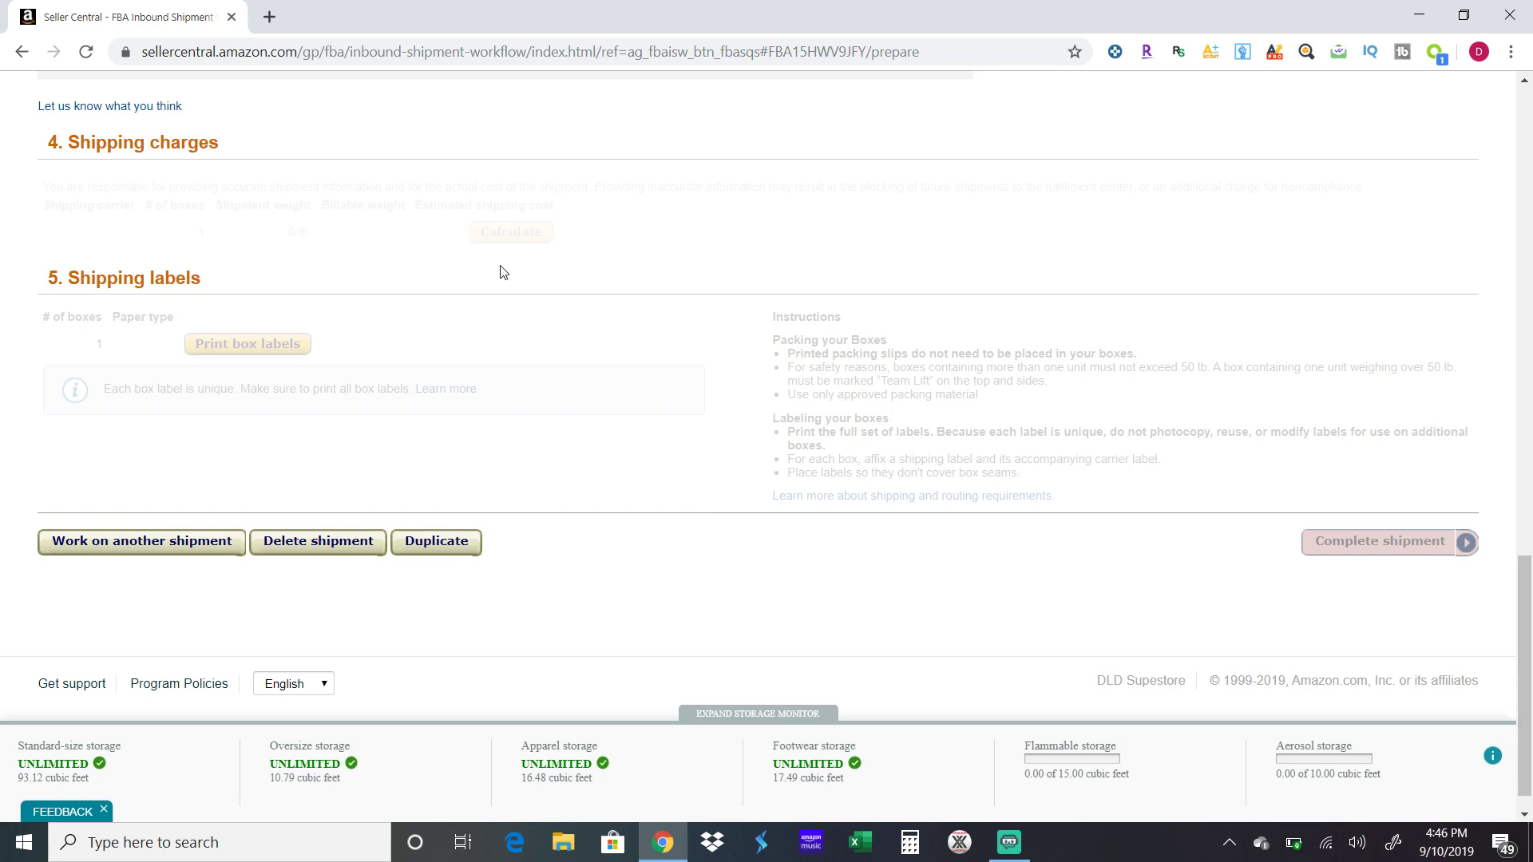
{"action": "scroll", "coordinate": [501, 272], "scroll_direction": "down", "scroll_amount": 1}
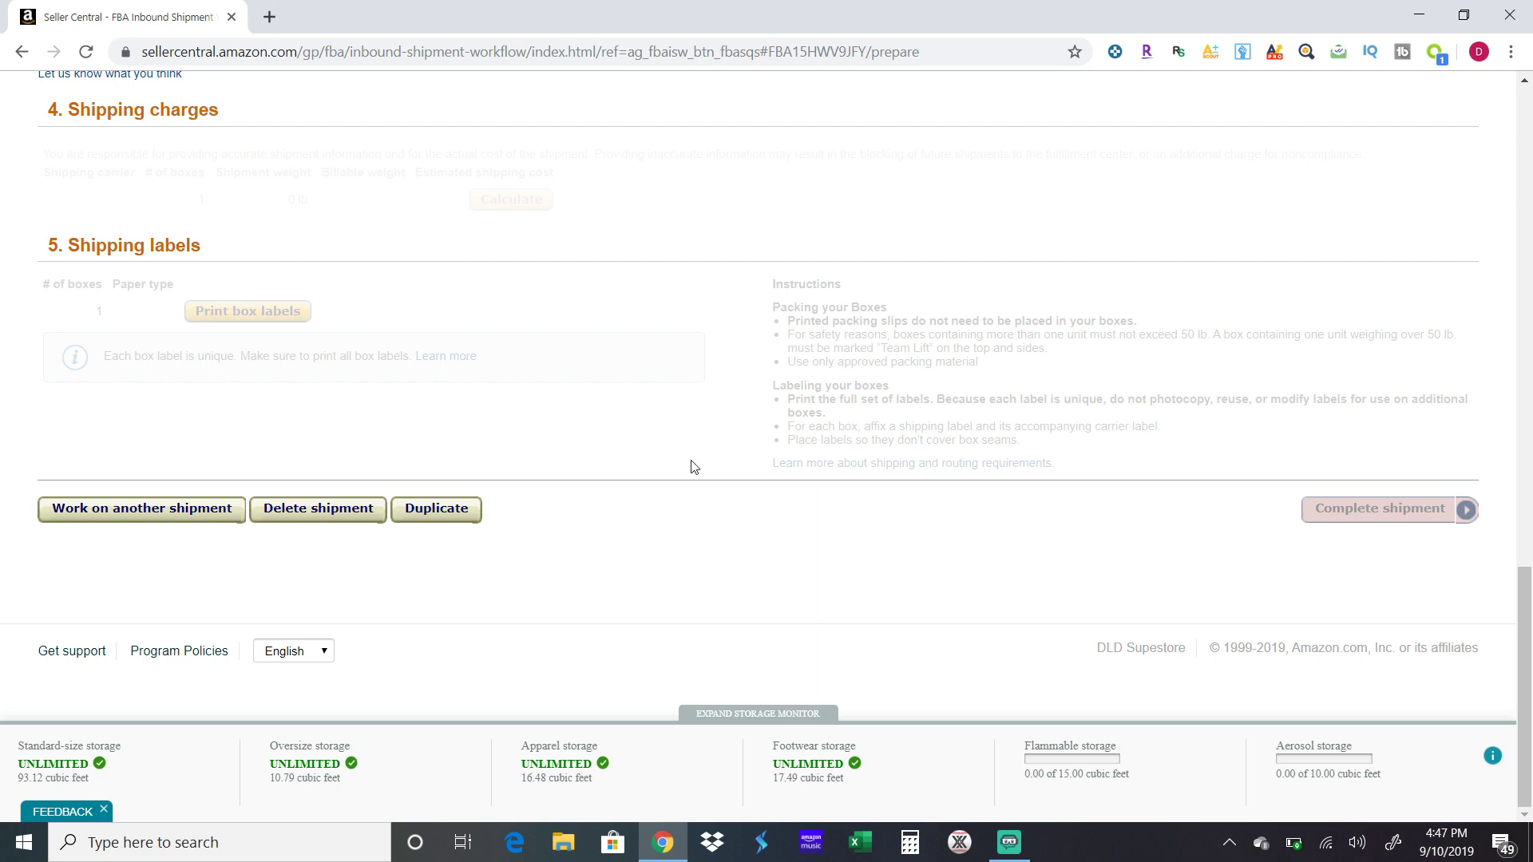
- Delete shipment FBA15HWV9JFY, confirming with OK
{"action": "left_click", "coordinate": [339, 514]}
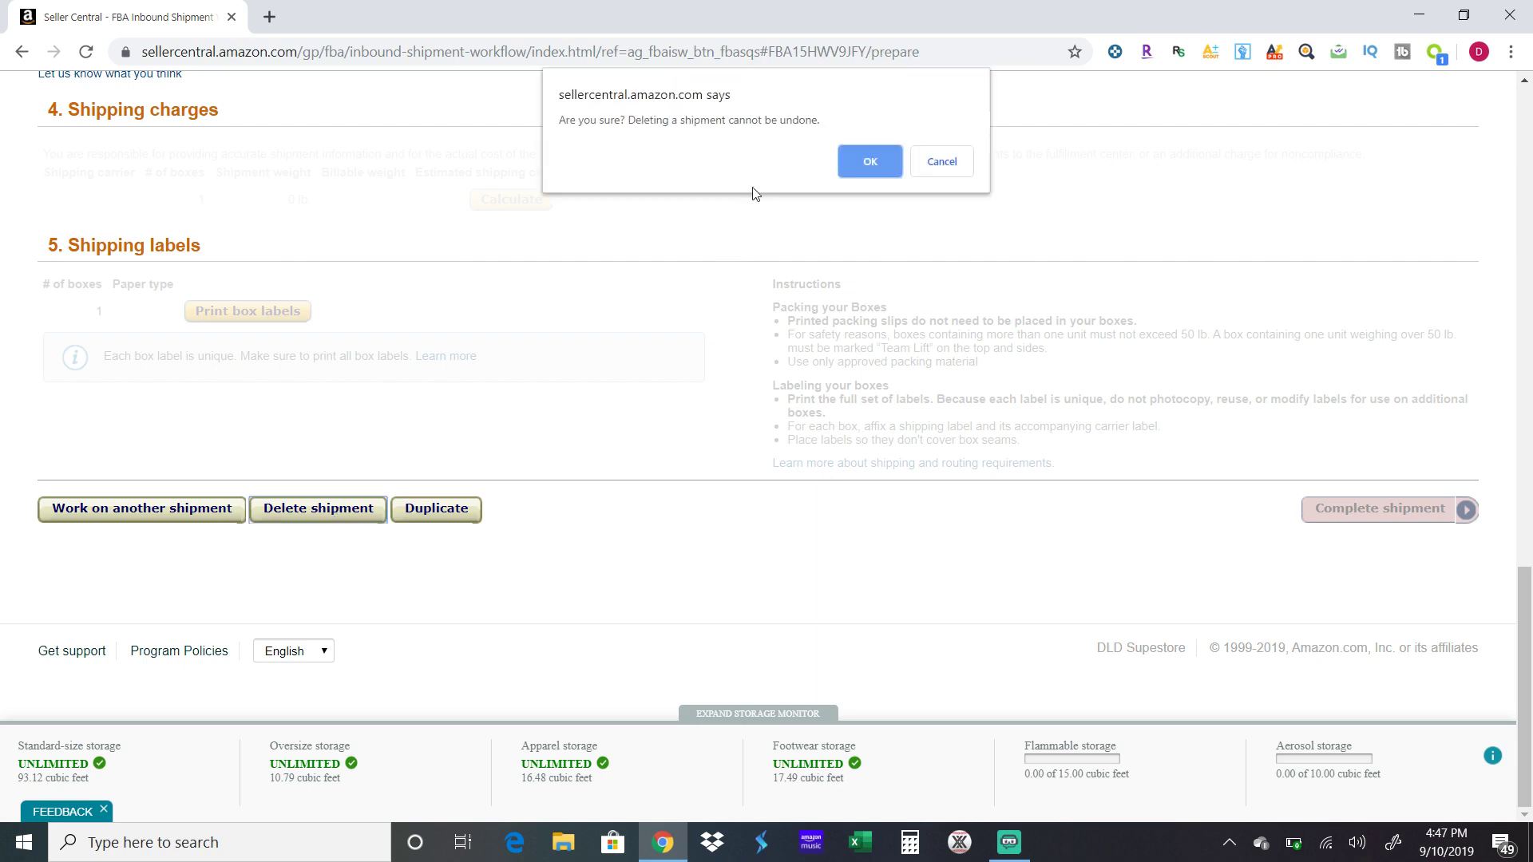
{"action": "left_click", "coordinate": [872, 162]}
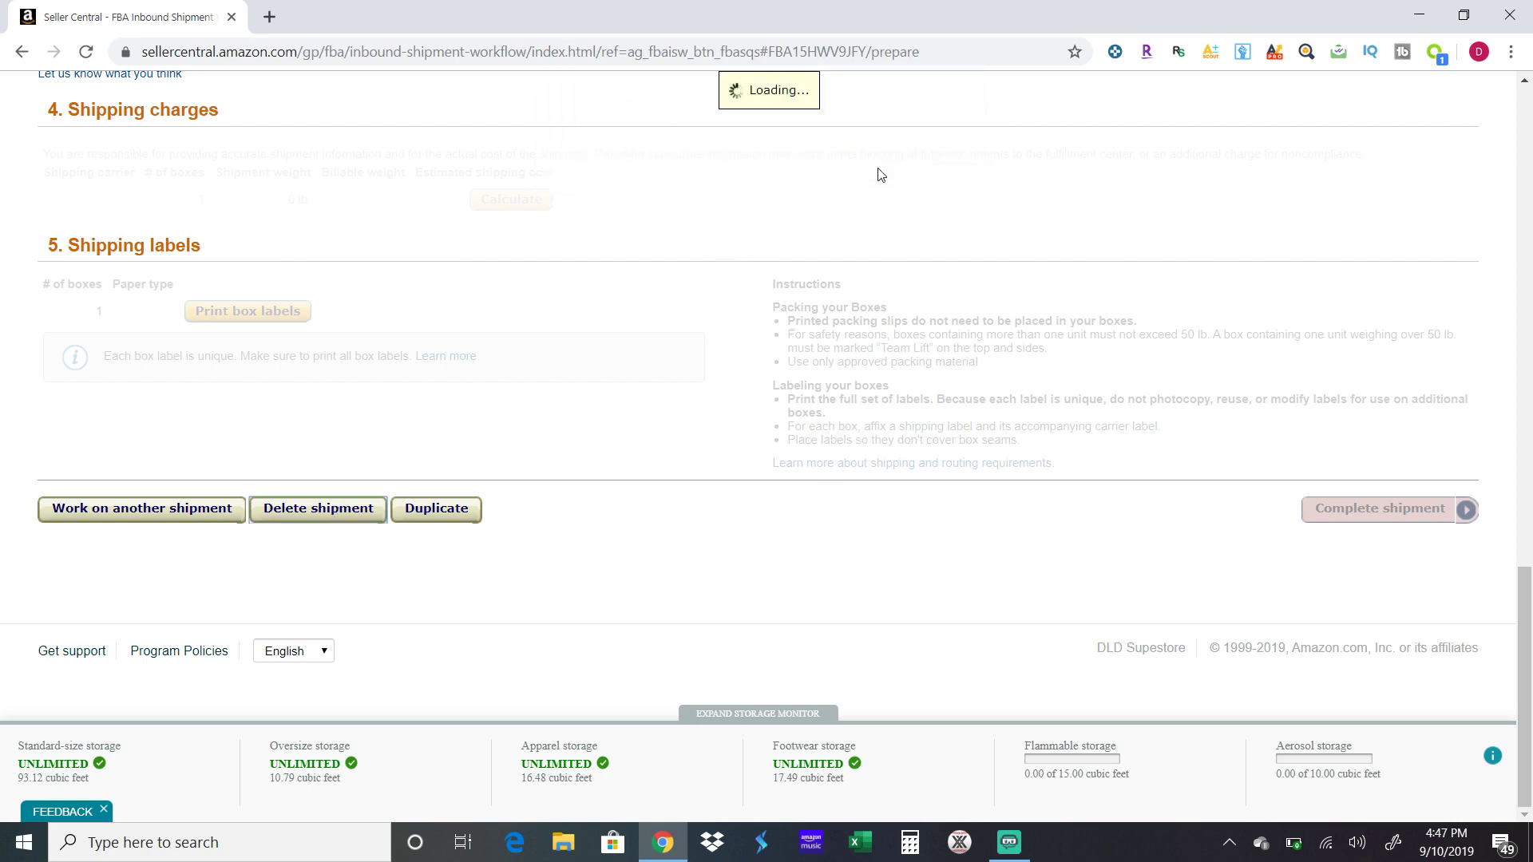